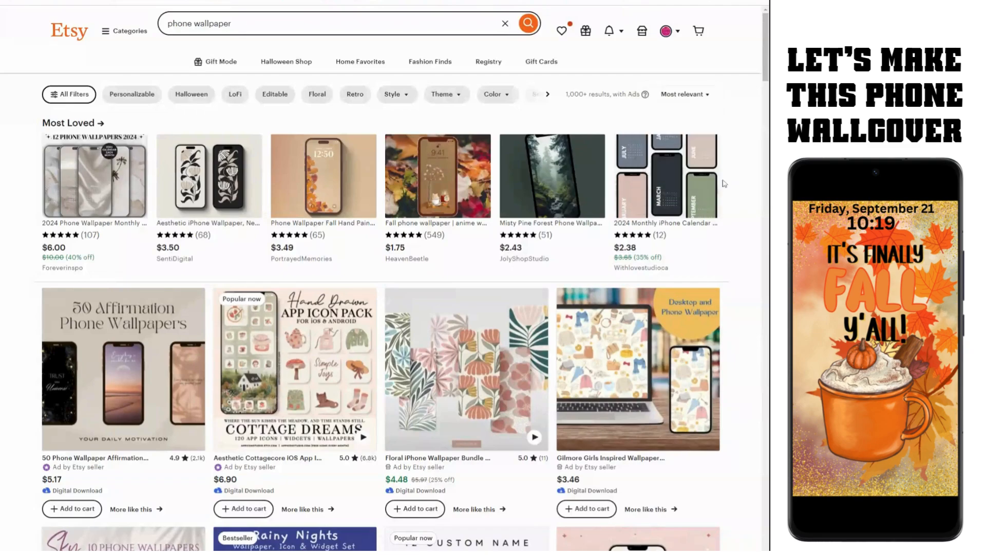
Step: Browse the phone wallpaper results and zoom the browser in two steps
scroll(708, 148, "down", 4)
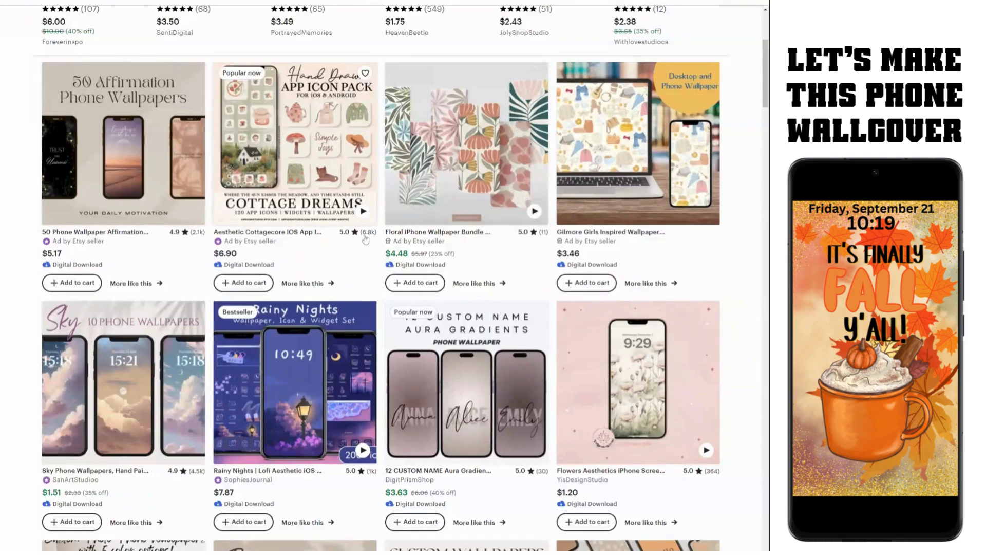
scroll(369, 237, "down", 2)
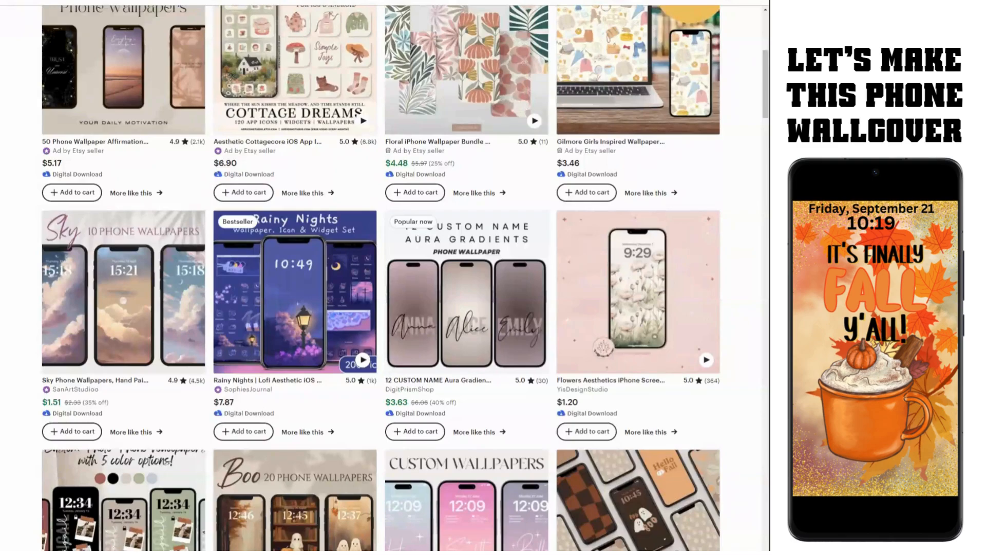
key("ctrl+plus")
key("ctrl+plus")
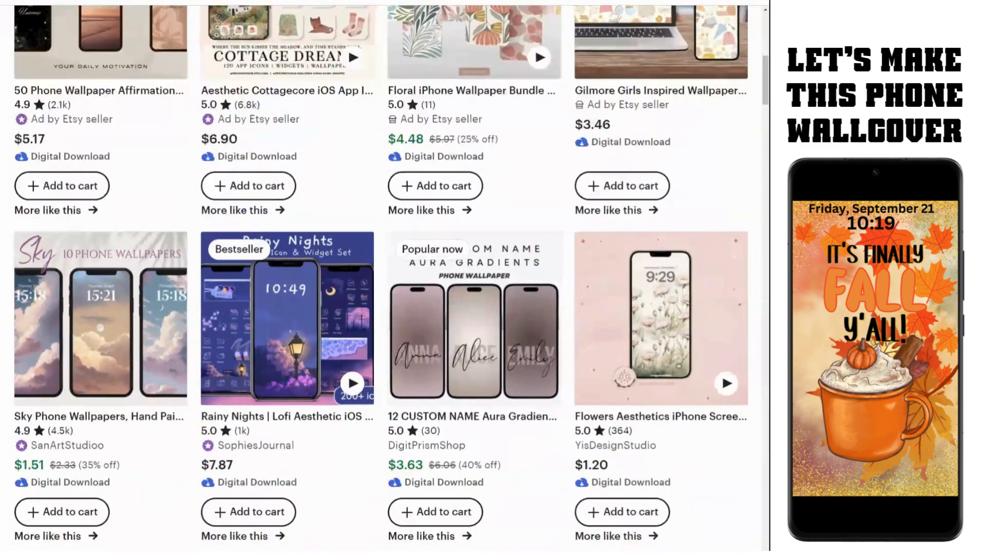
key("ctrl+plus")
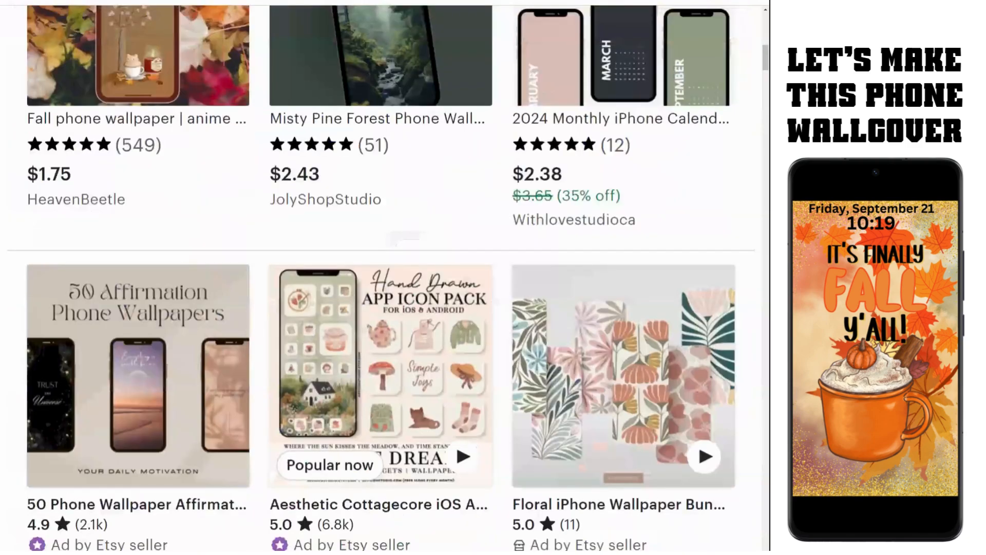
Step: Scroll through more wallpaper listings, return to the top and open the 'Most relevant' sort menu
scroll(340, 402, "down", 2)
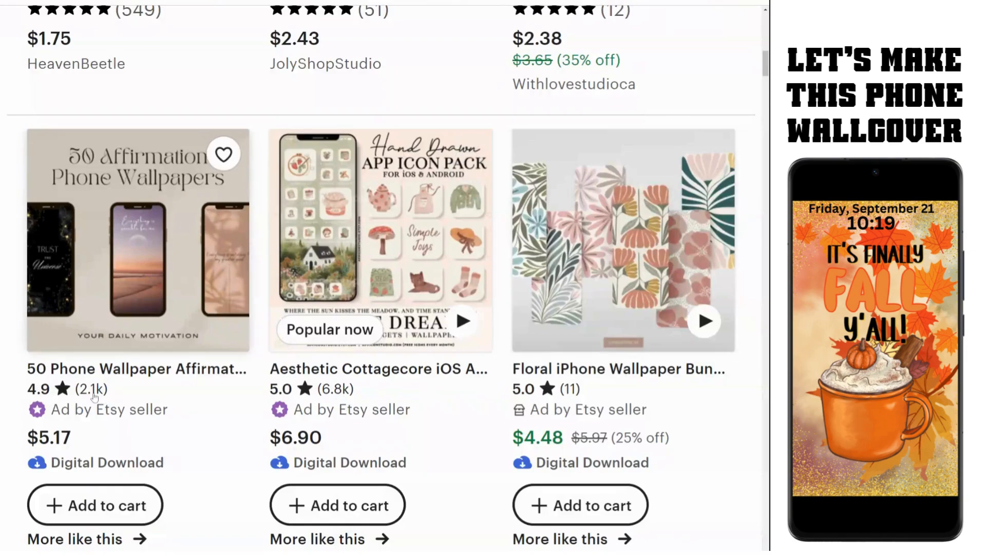
scroll(98, 399, "down", 10)
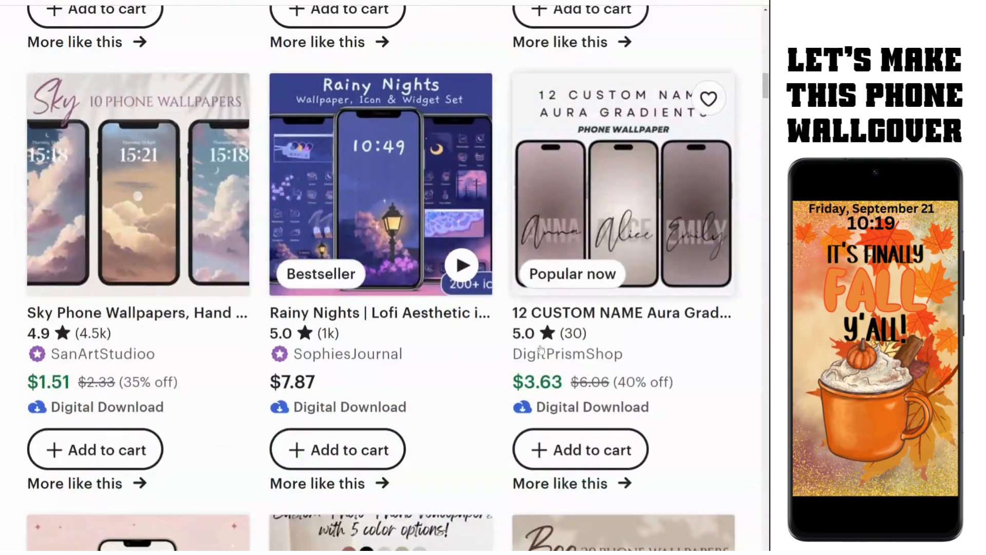
scroll(176, 490, "down", 7)
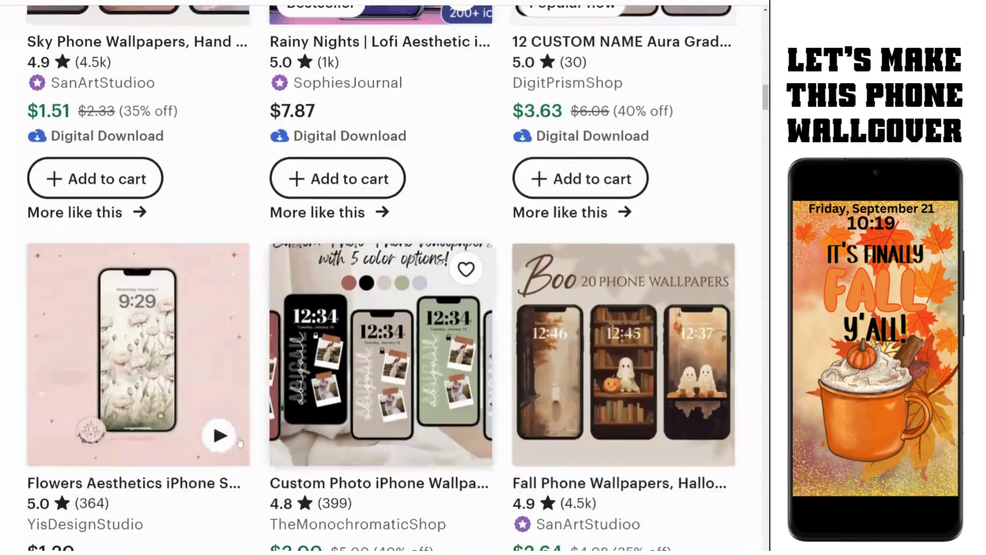
scroll(176, 489, "down", 2)
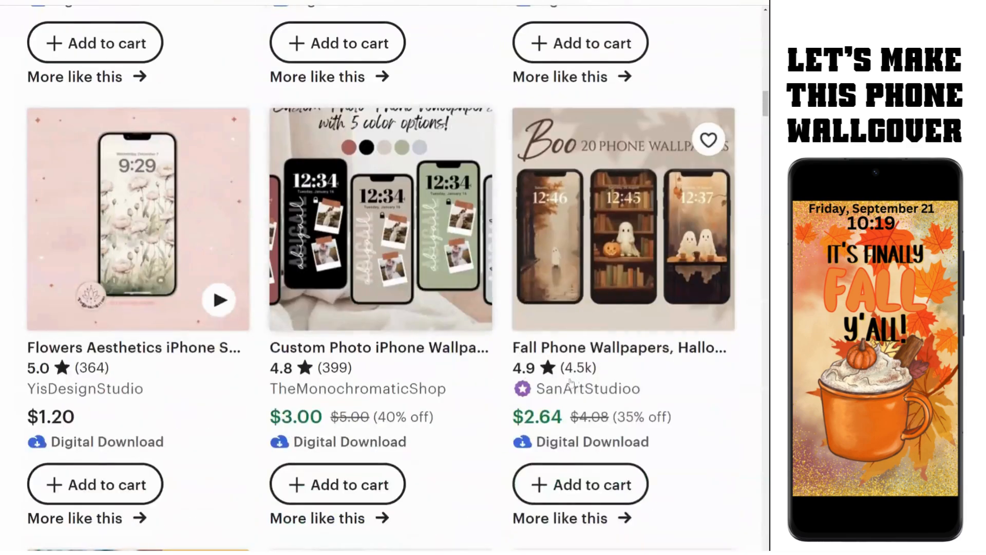
scroll(566, 384, "down", 6)
scroll(566, 384, "up", 19)
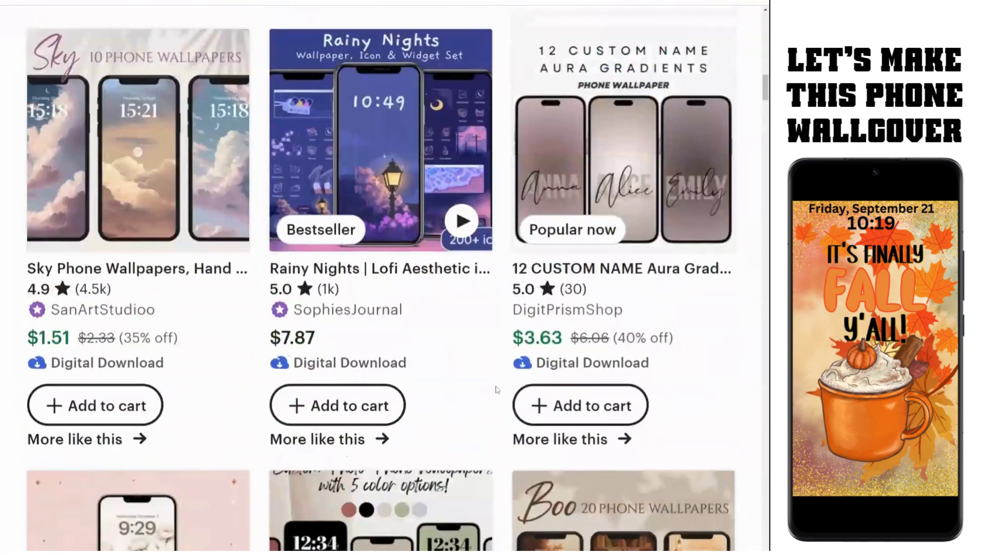
scroll(496, 389, "up", 15)
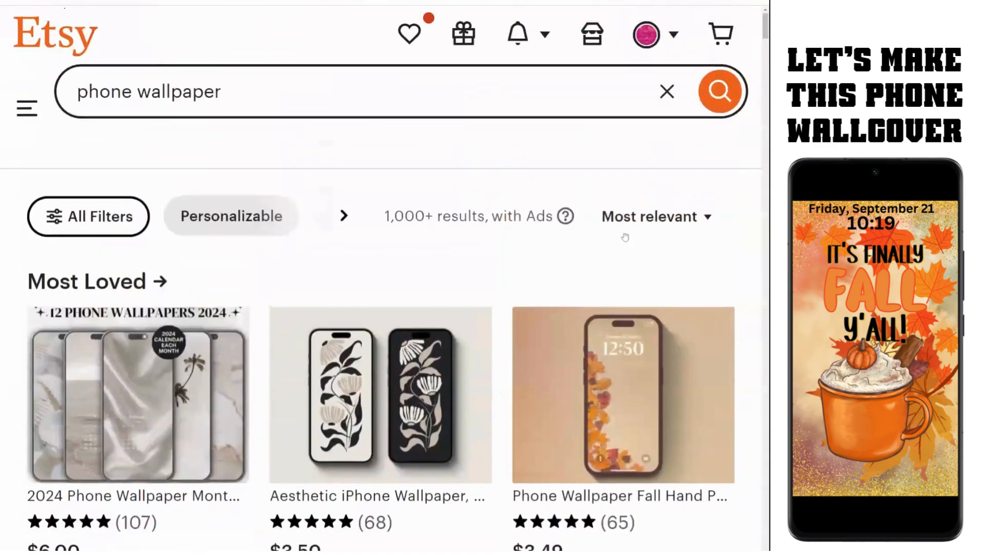
left_click(644, 216)
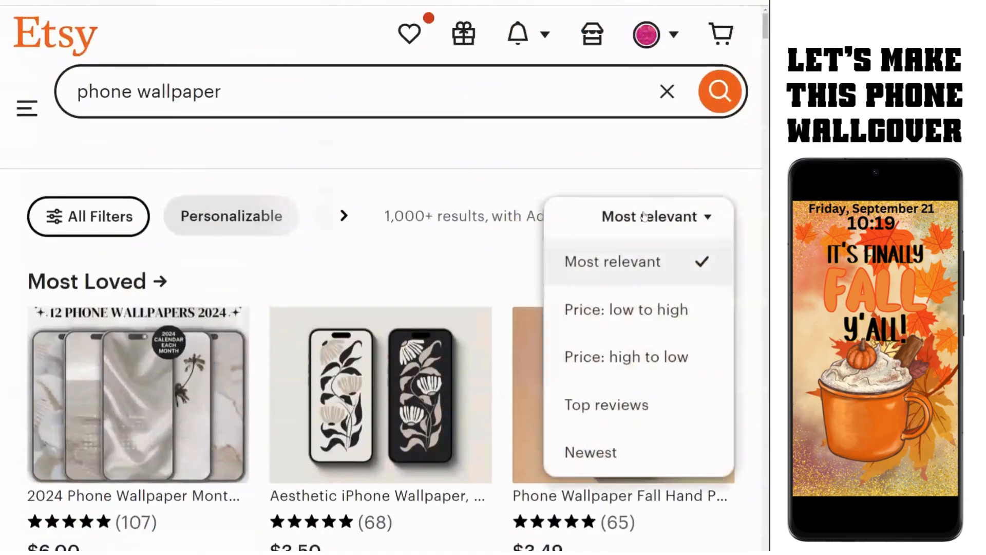
Step: Sort the phone wallpaper results by Newest and start browsing them
left_click(588, 464)
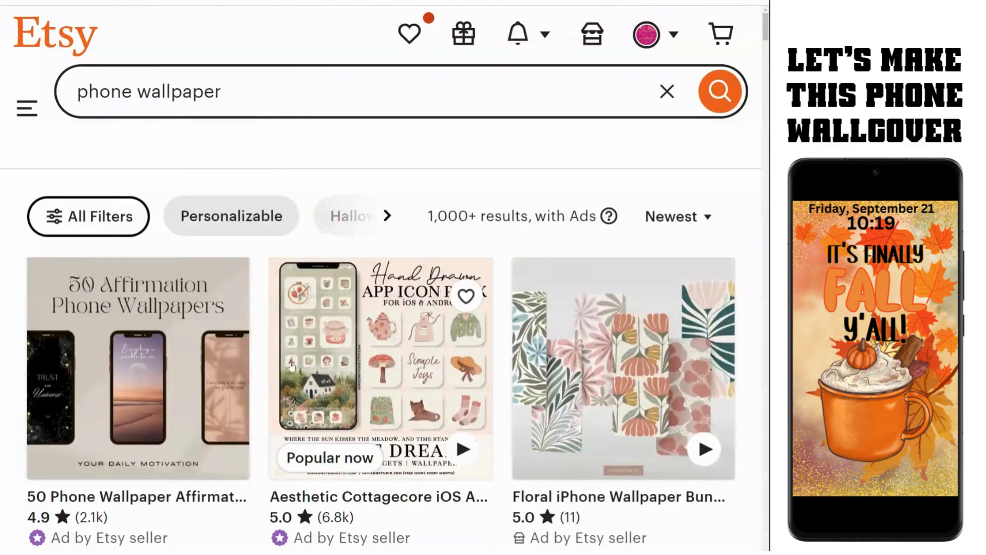
scroll(244, 393, "down", 5)
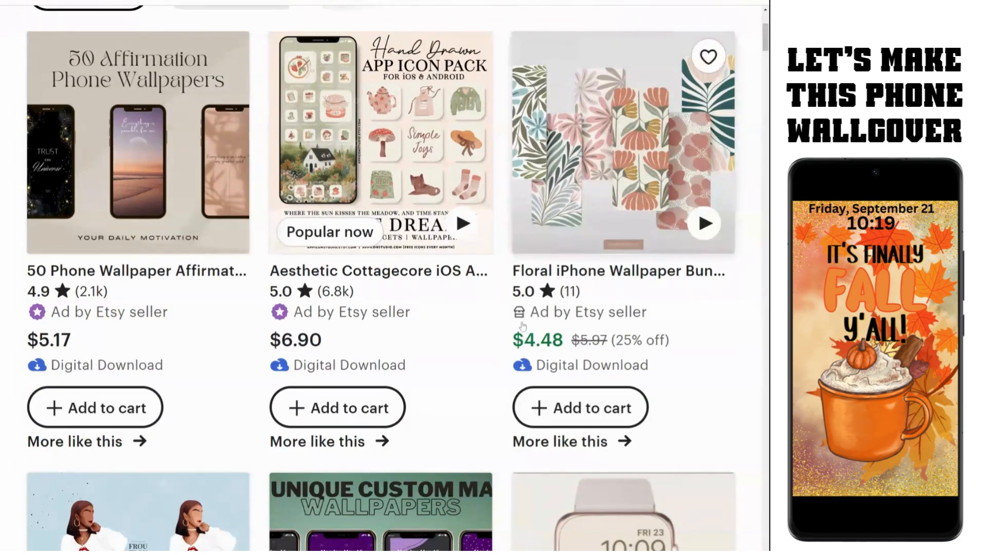
scroll(529, 328, "down", 5)
scroll(423, 376, "down", 3)
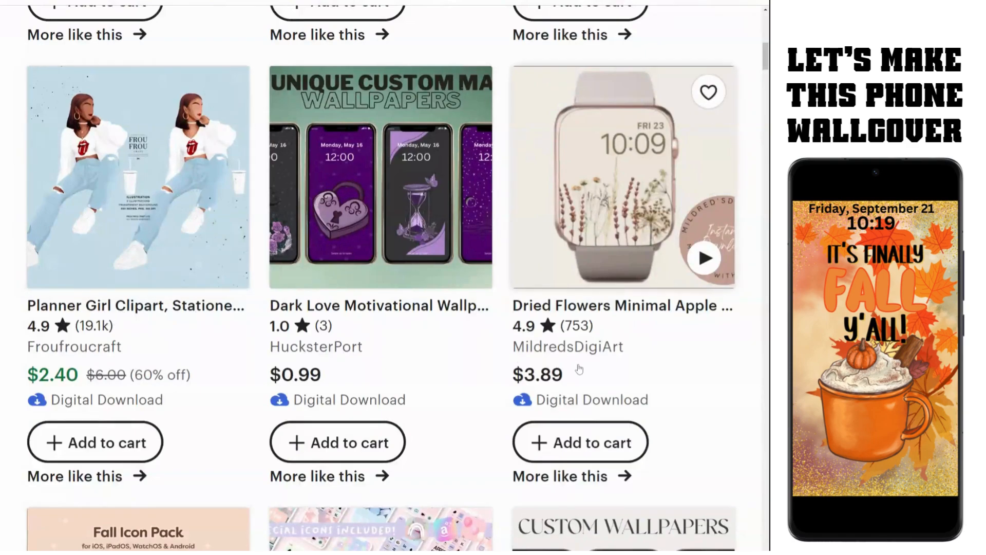
scroll(337, 400, "down", 7)
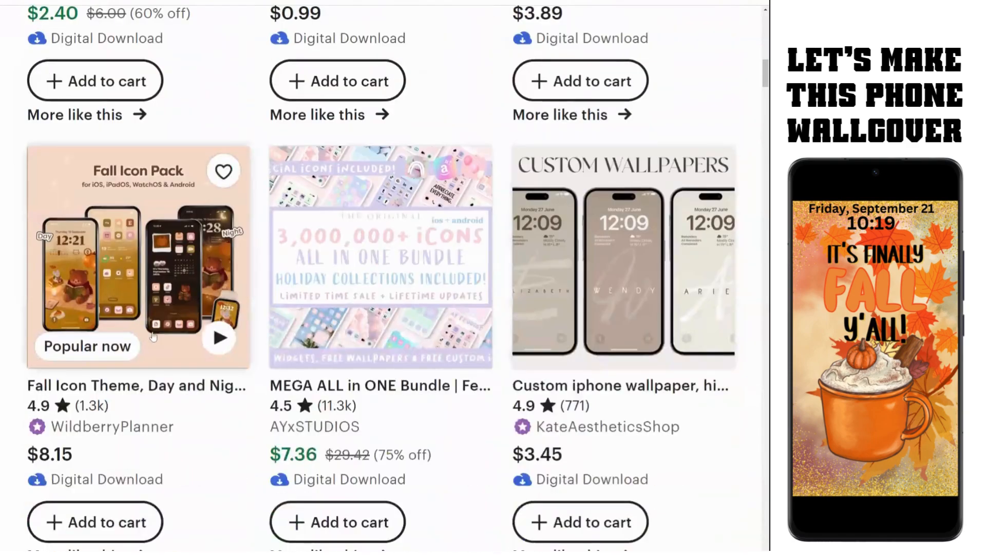
Step: Browse further down through the newest phone wallpaper listings
mouse_move(136, 341)
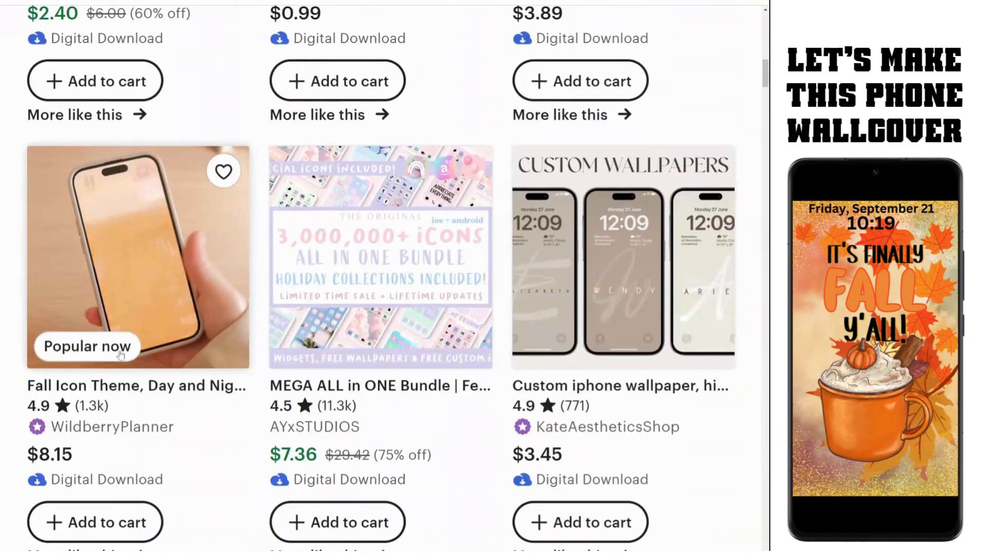
mouse_move(626, 354)
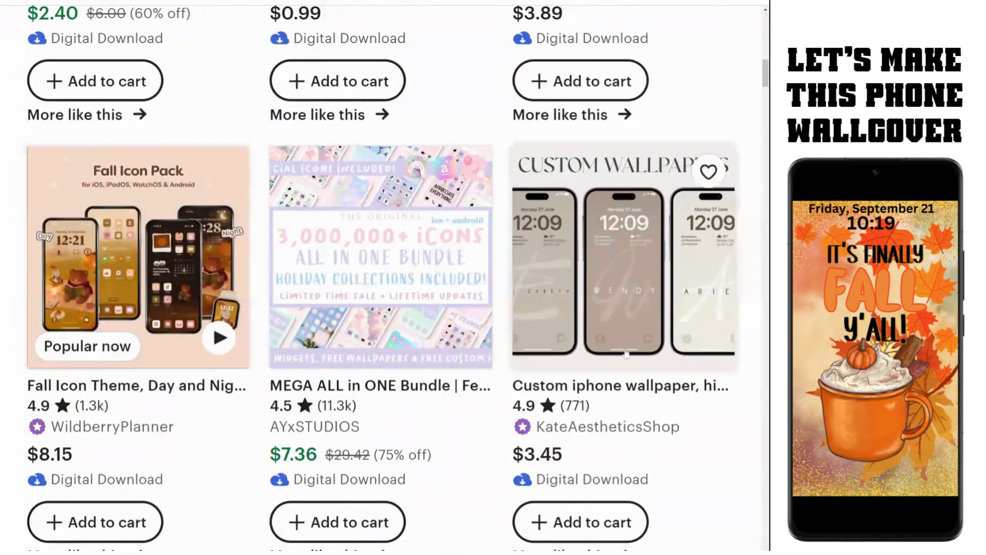
scroll(626, 353, "down", 4)
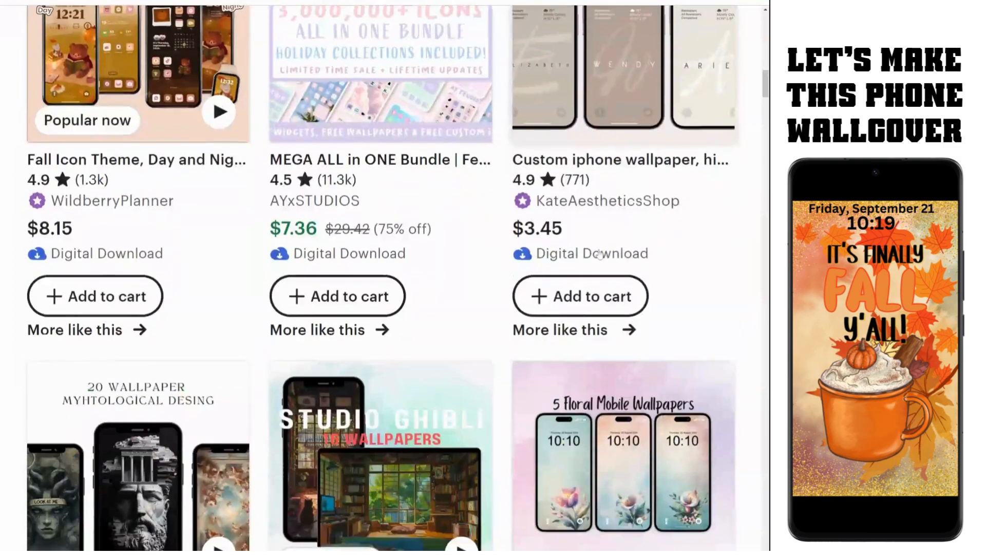
scroll(587, 193, "down", 5)
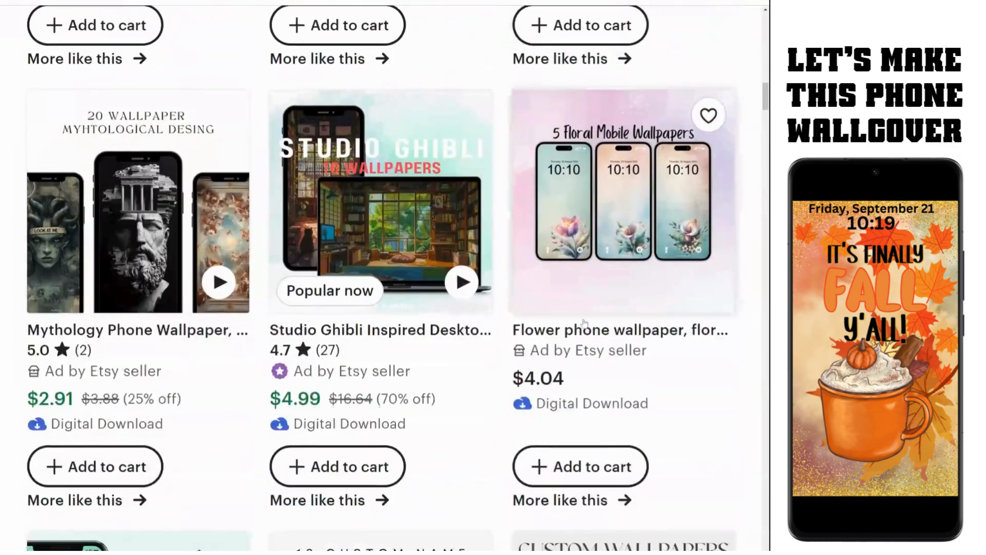
scroll(169, 424, "down", 7)
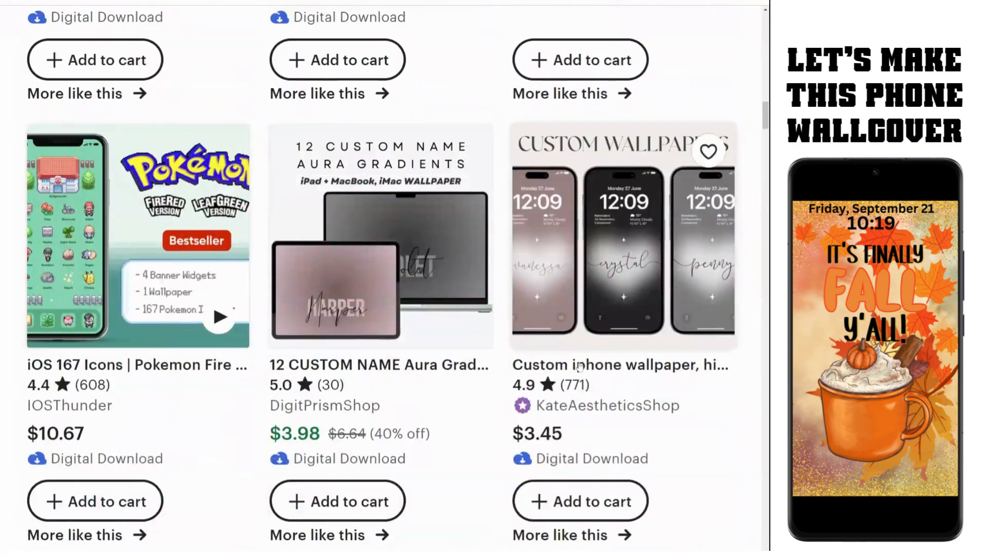
scroll(191, 392, "down", 5)
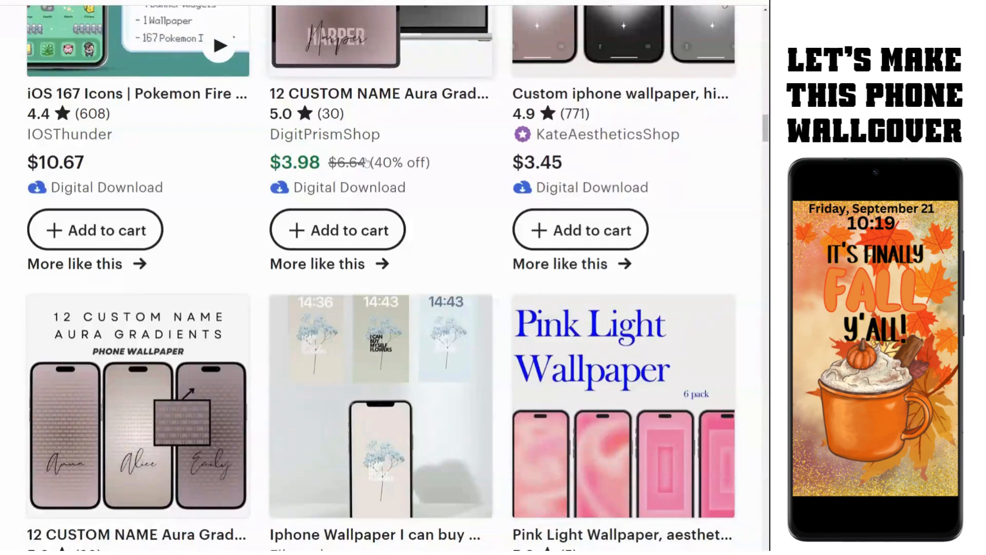
scroll(367, 162, "down", 5)
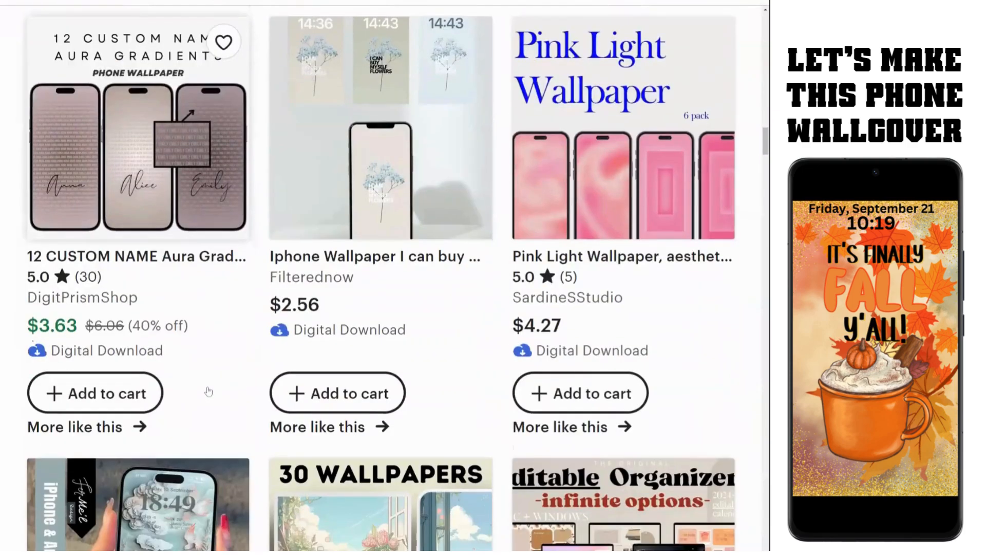
scroll(208, 391, "down", 10)
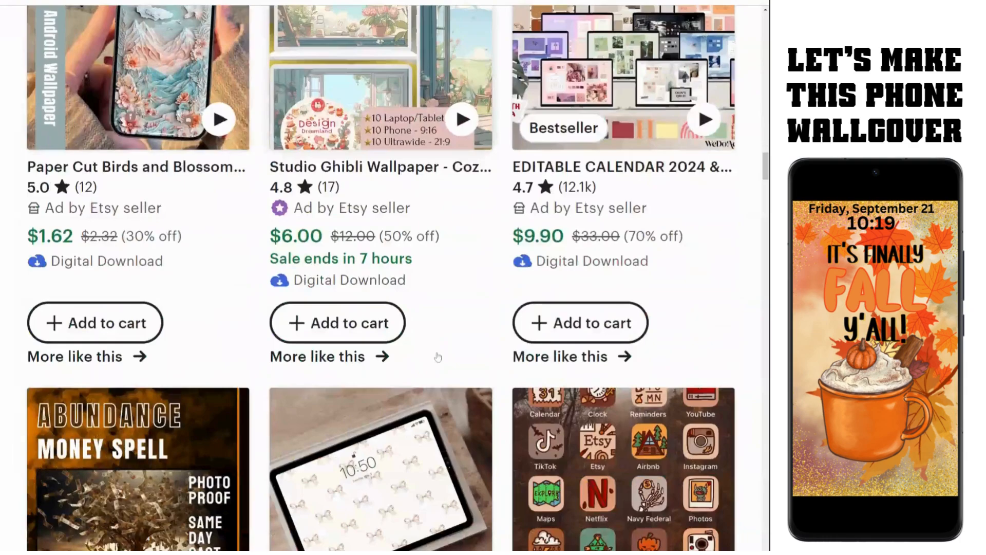
scroll(610, 227, "down", 8)
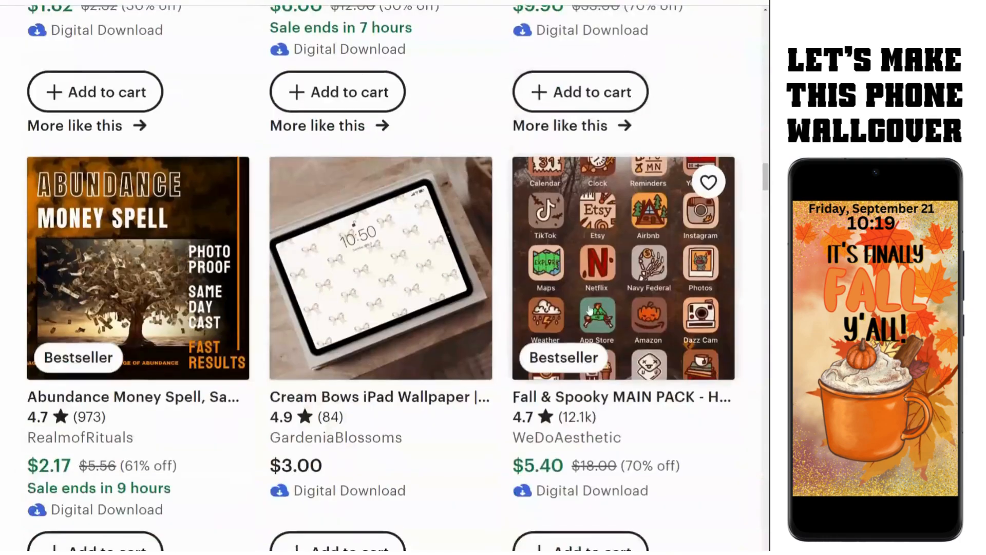
scroll(97, 283, "down", 4)
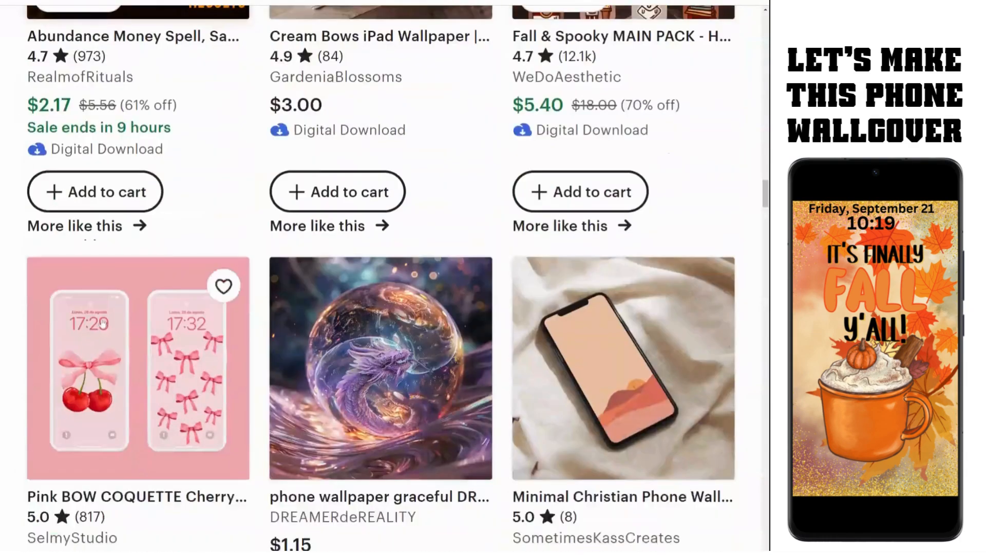
scroll(624, 431, "down", 5)
scroll(624, 431, "down", 7)
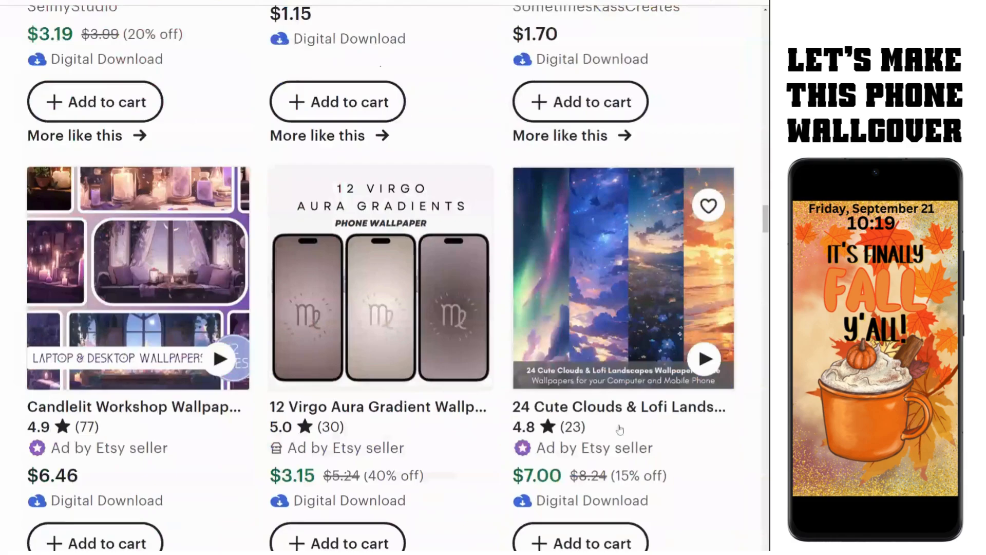
scroll(610, 404, "up", 8)
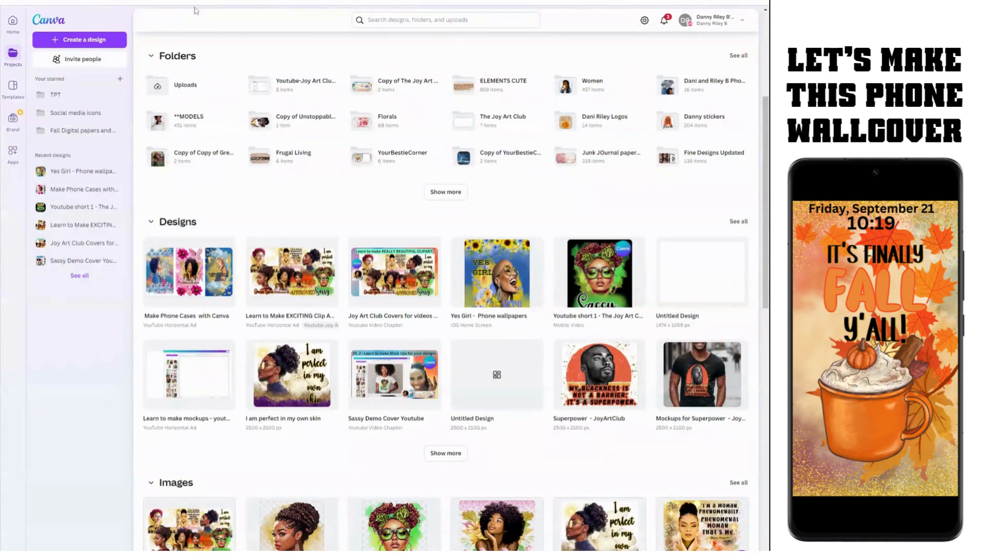
Step: Create a new custom-size design of 540 × 960 px
left_click(79, 39)
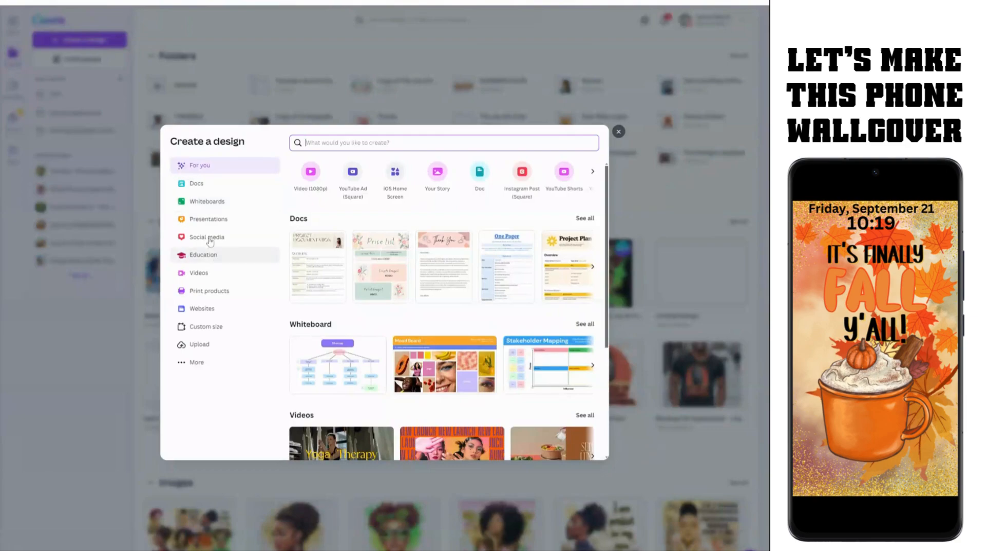
left_click(209, 328)
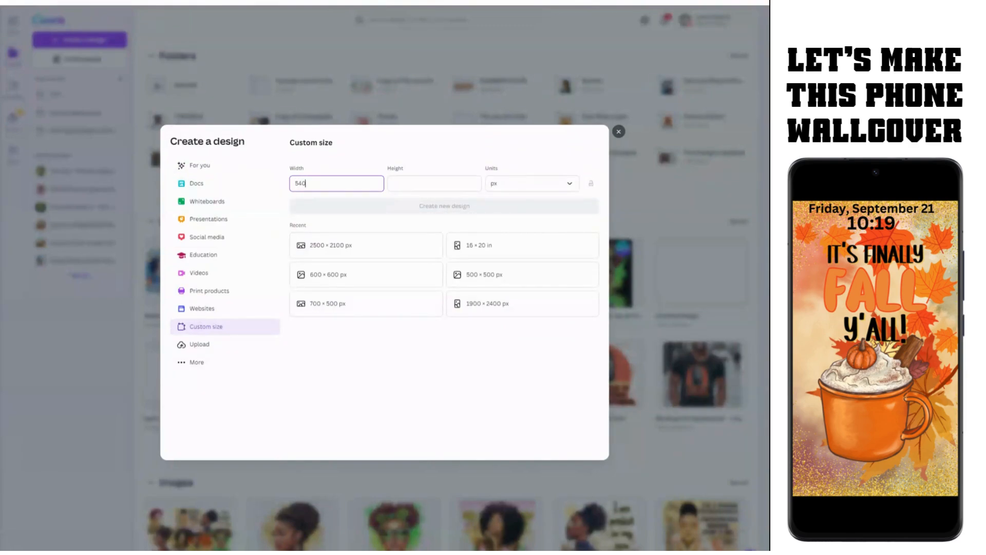
key("Tab")
key("Tab")
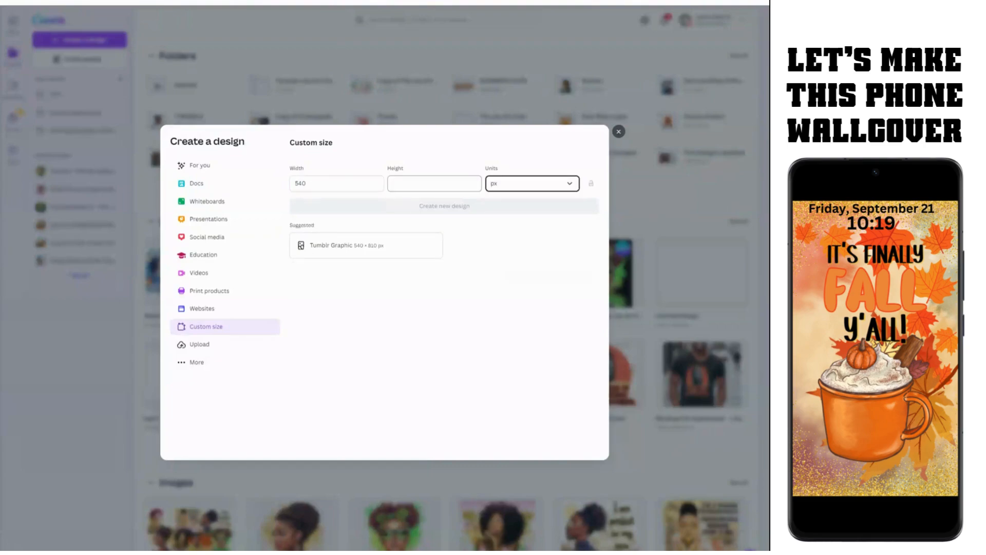
left_click(434, 183)
type("960")
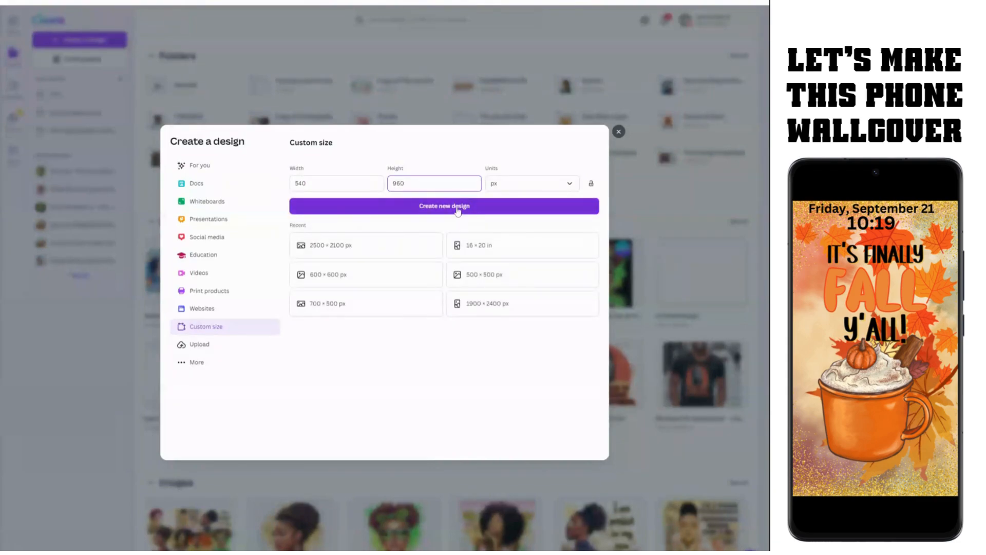
left_click(458, 211)
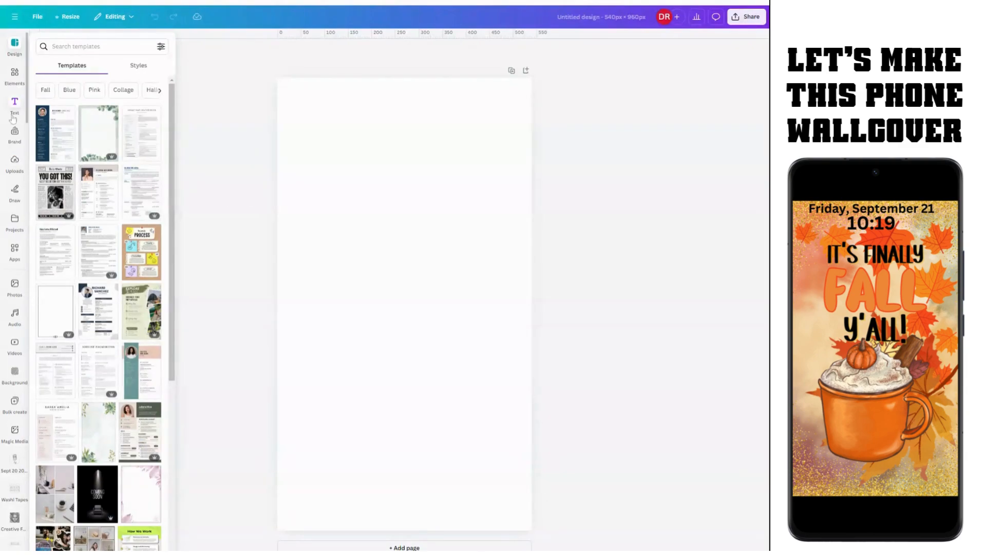
Step: Search Elements for 'fall' graphics and add the pumpkin-spice latte mug graphic
left_click(14, 73)
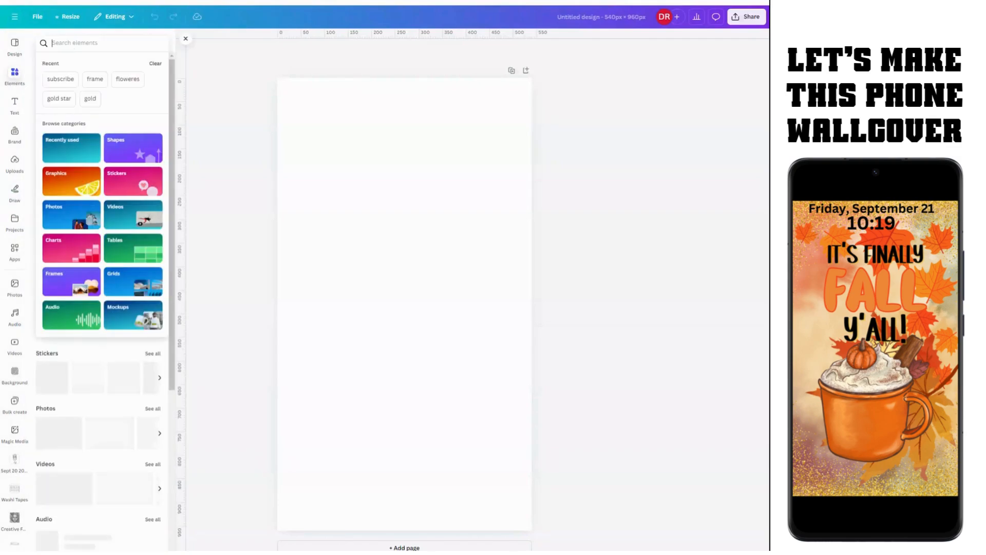
type("fall")
key("Return")
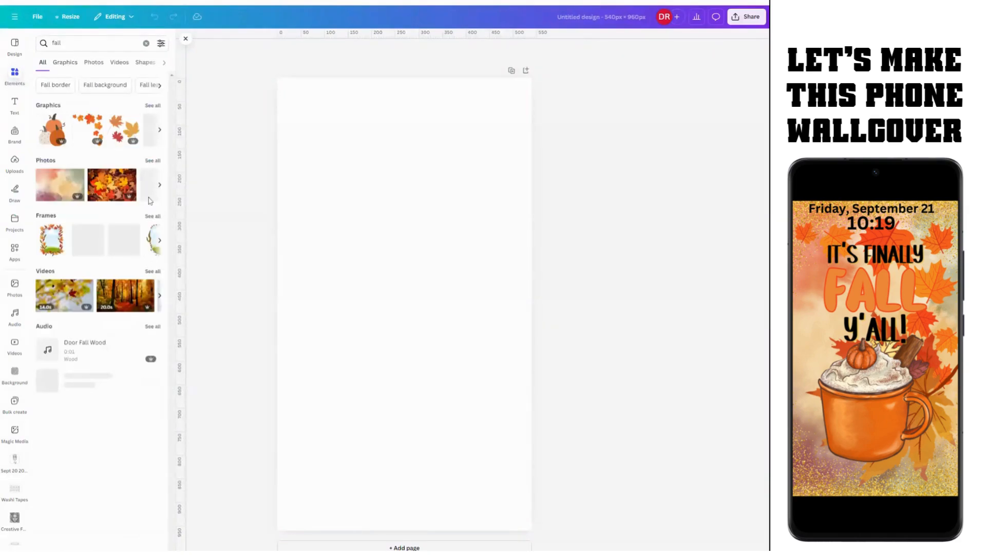
left_click(48, 105)
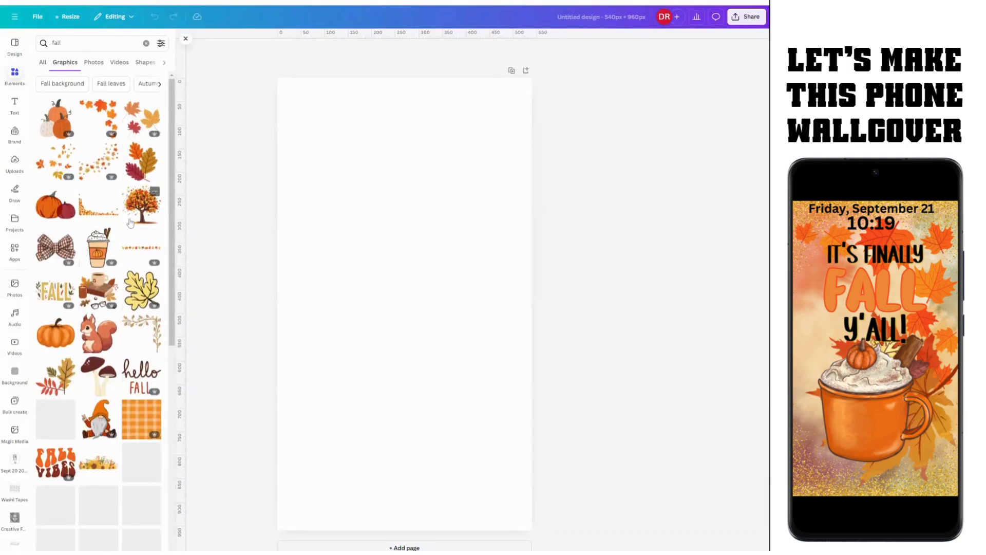
scroll(128, 246, "down", 4)
scroll(125, 266, "down", 1)
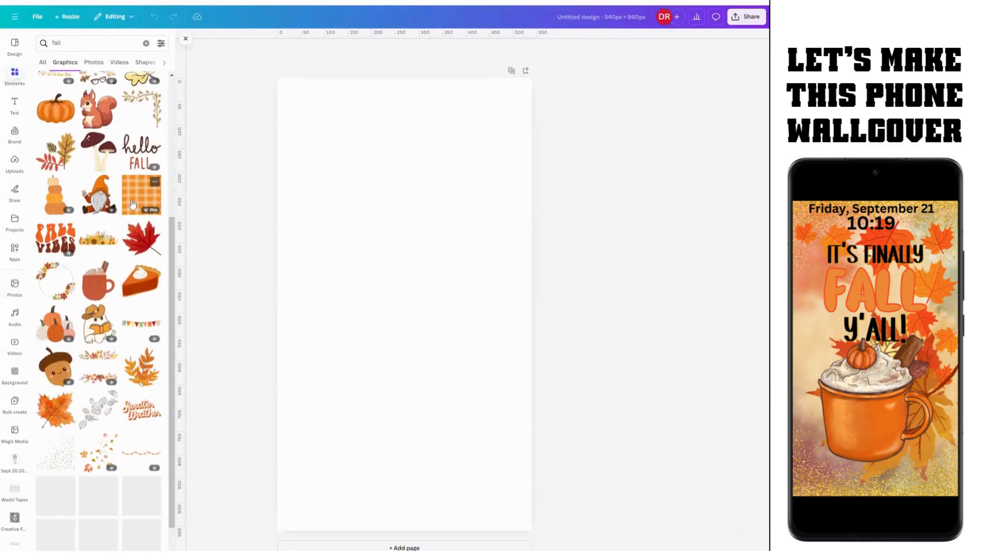
scroll(132, 201, "down", 2)
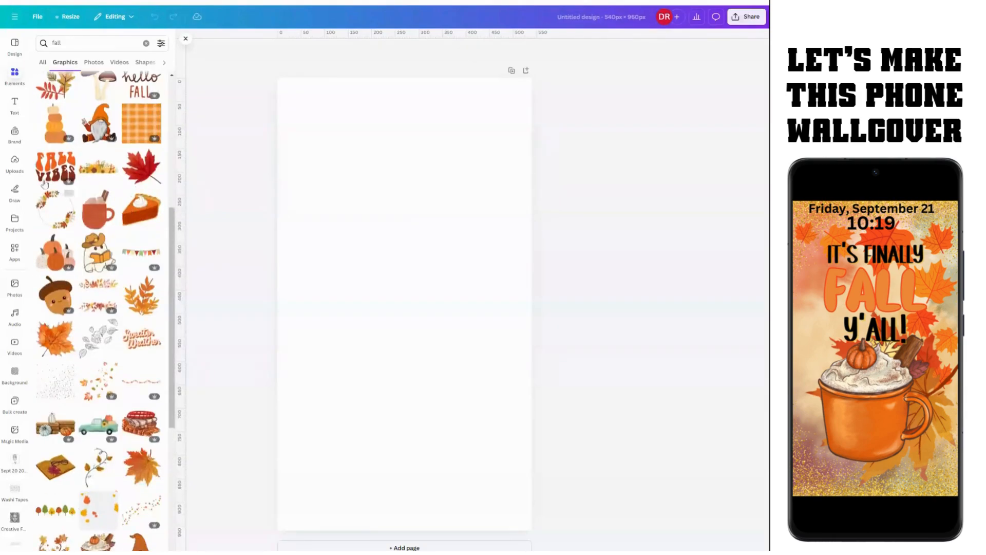
scroll(75, 333, "down", 2)
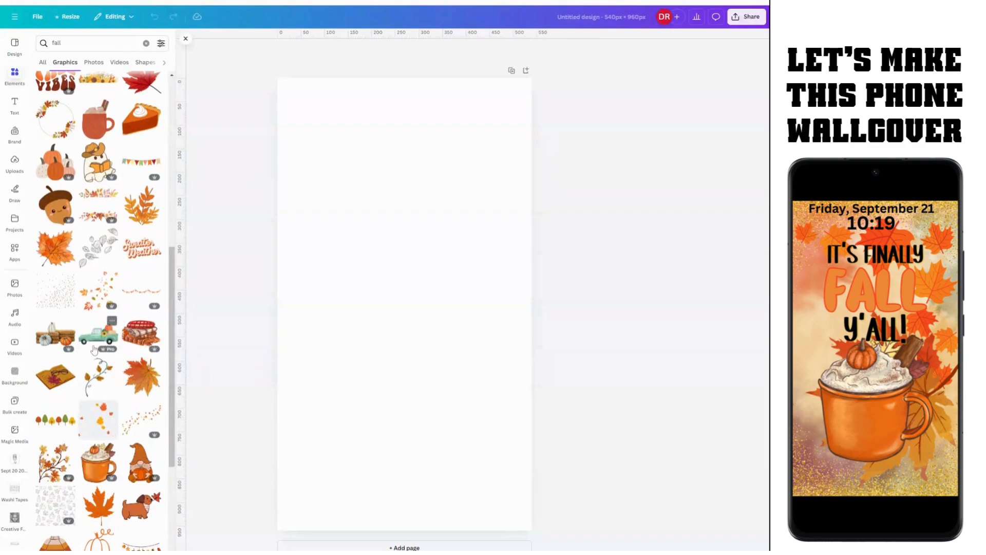
scroll(109, 422, "down", 1)
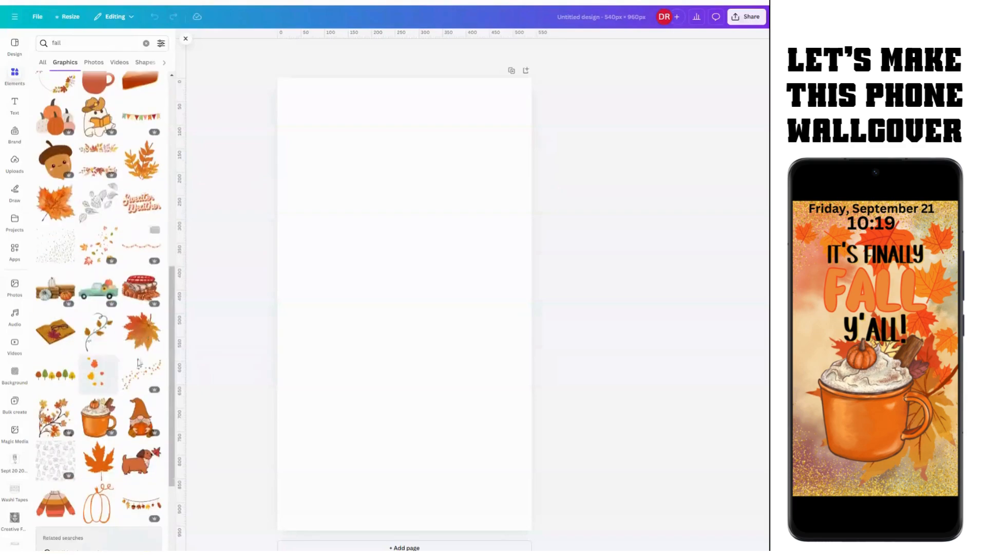
left_click(96, 416)
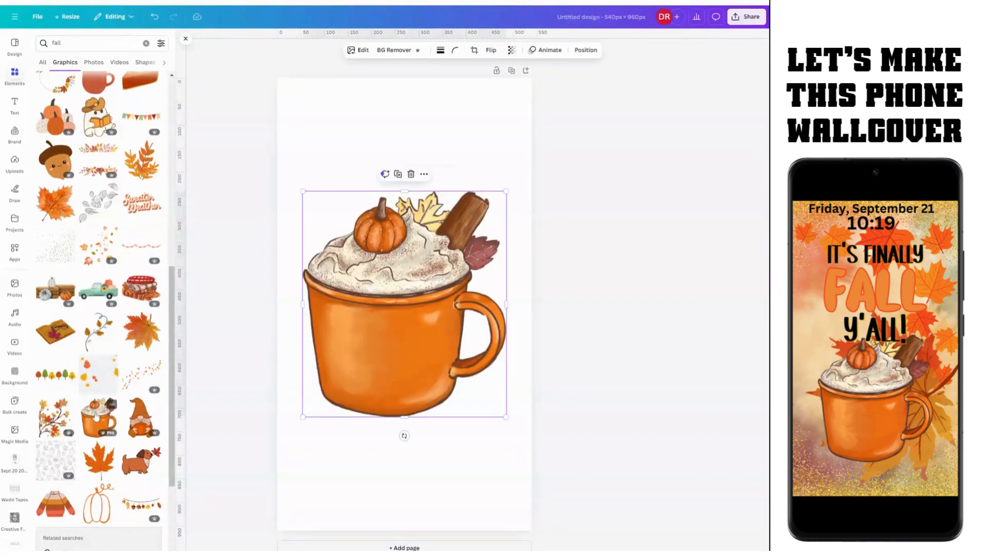
Step: Raise the mug, add a large maple leaf below it and tilt it about 35°
mouse_move(366, 334)
left_mouse_down()
mouse_move(364, 307)
mouse_move(347, 328)
left_mouse_up()
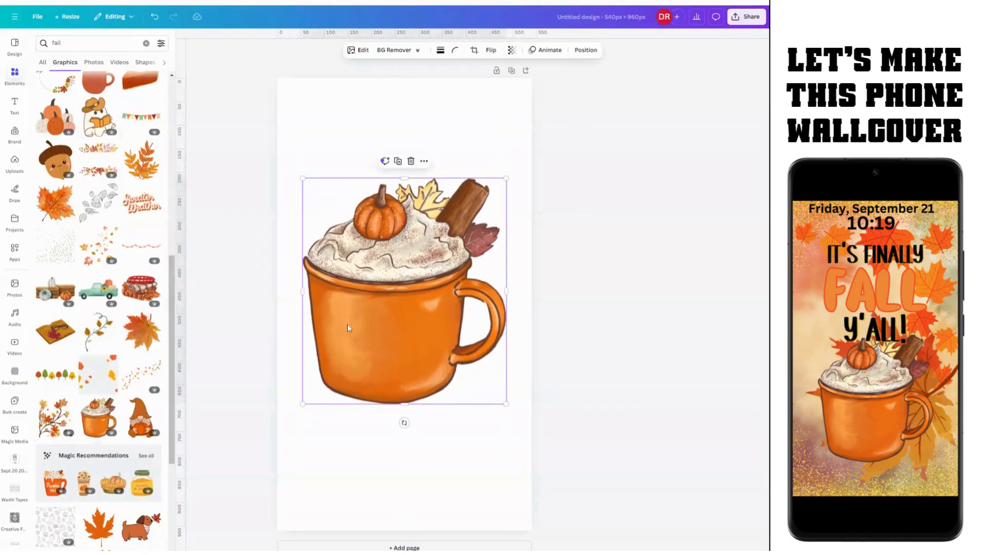
left_click(134, 338)
left_click_drag(419, 296, 443, 396)
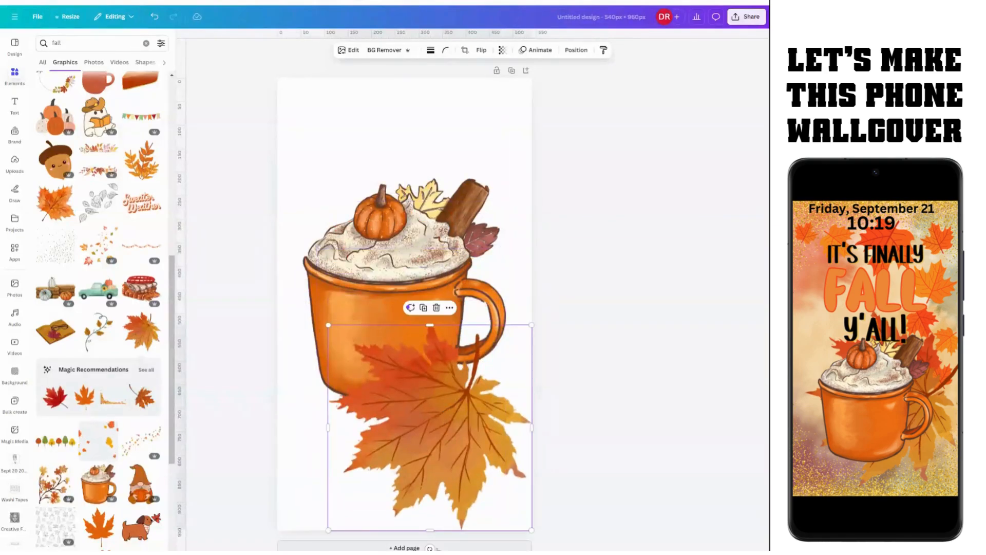
left_click_drag(429, 527, 386, 521)
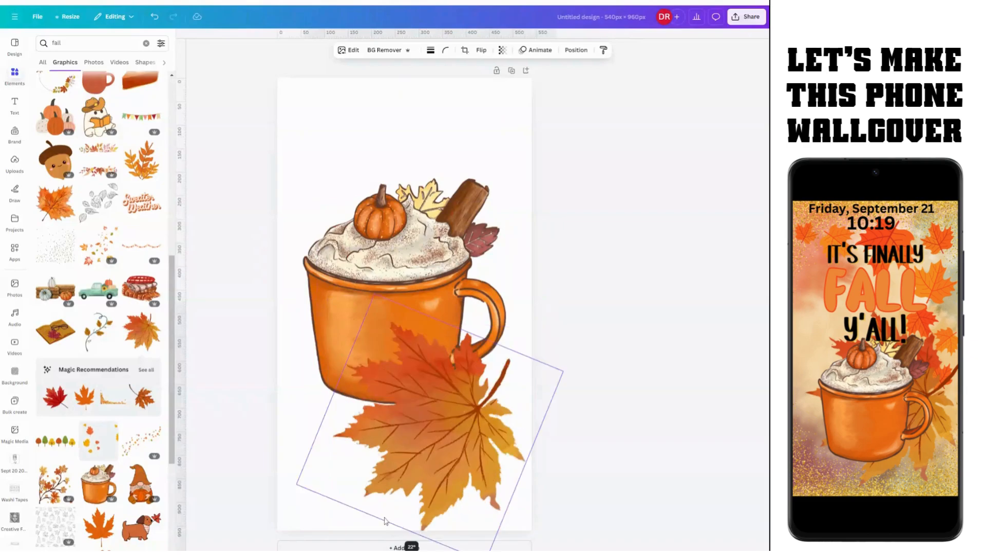
Step: Send the maple leaf backward behind the mug and nudge it into place
right_click(411, 446)
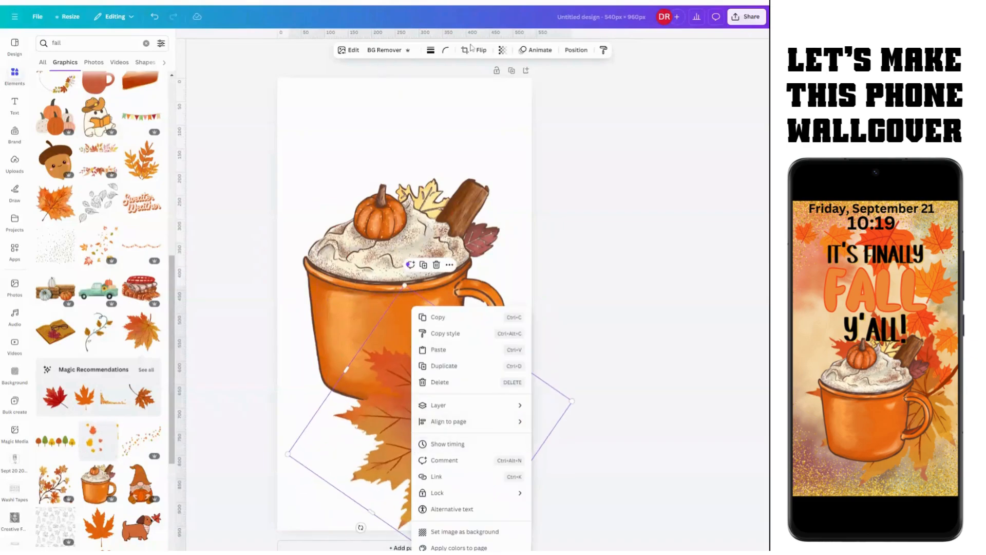
left_click(573, 53)
left_click(573, 51)
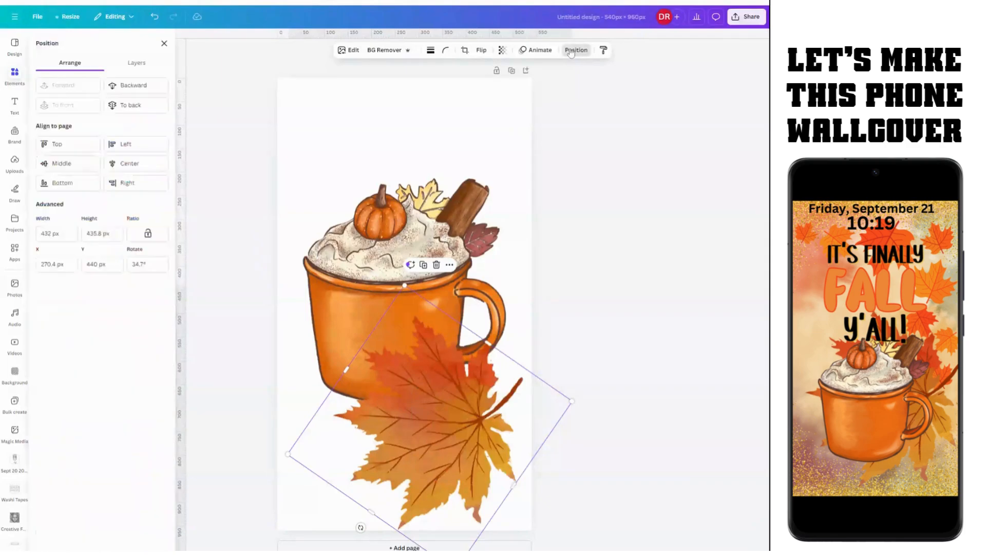
left_click(130, 88)
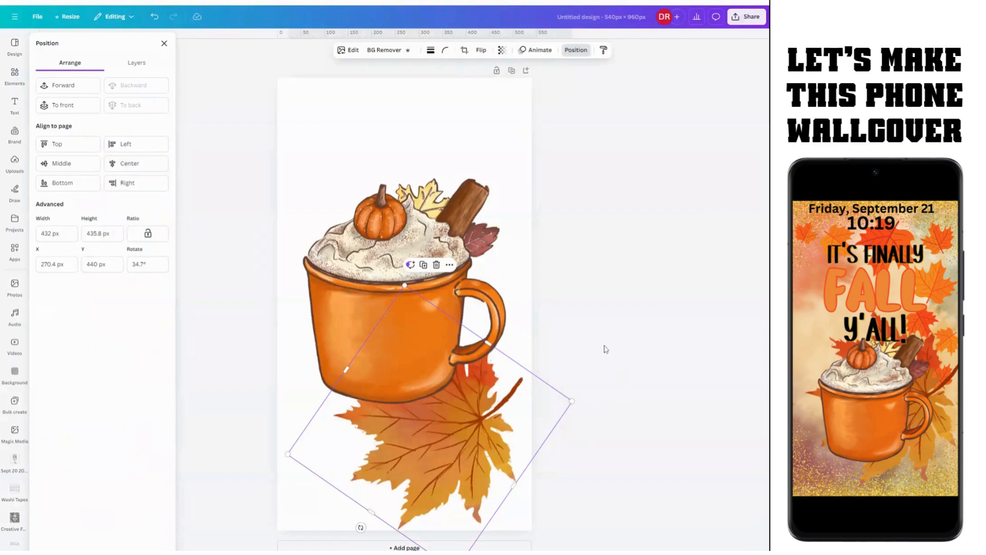
mouse_move(459, 446)
left_mouse_down()
mouse_move(438, 432)
mouse_move(444, 450)
mouse_move(450, 435)
left_mouse_up()
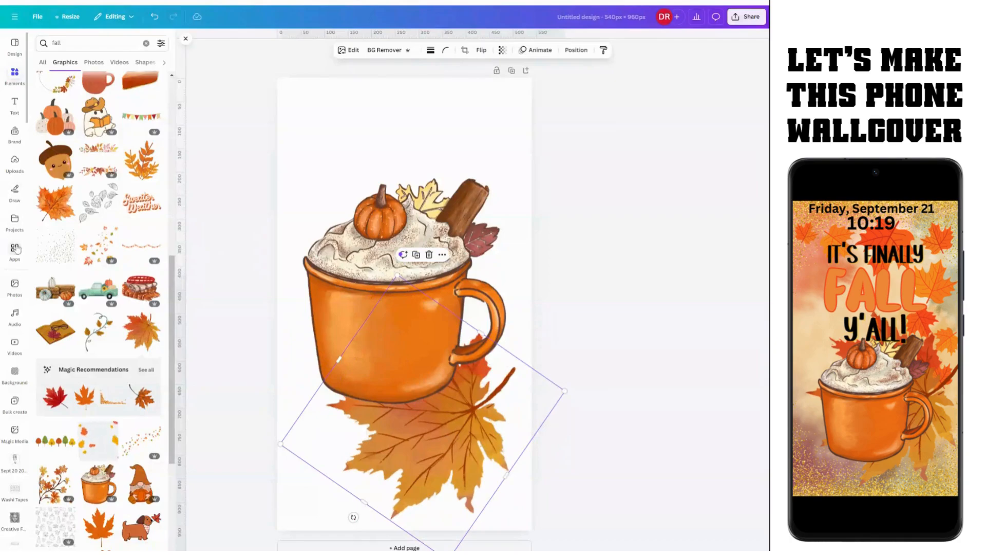
Step: Search Photos for 'fall wallpaper' and set the first watercolour result as the page background
left_click(11, 297)
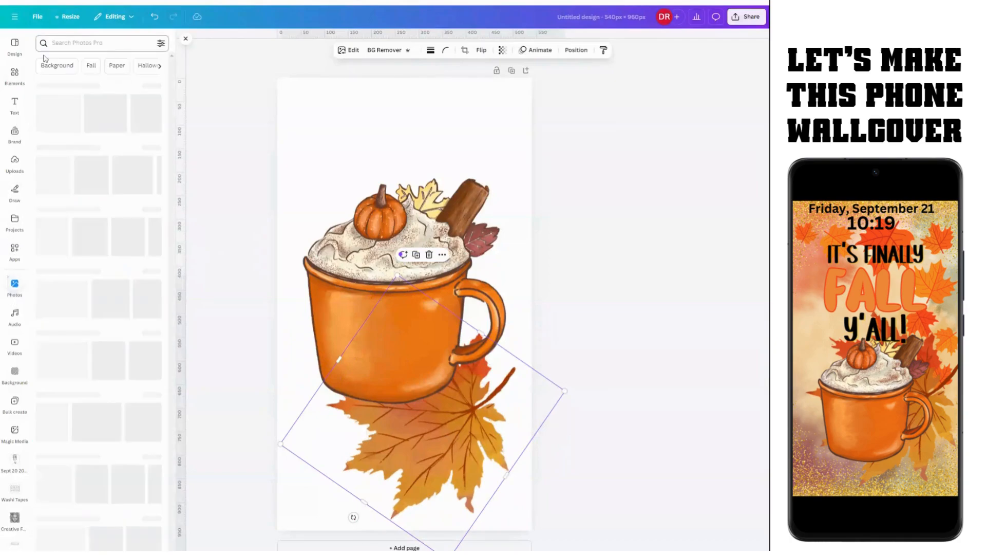
type("fa")
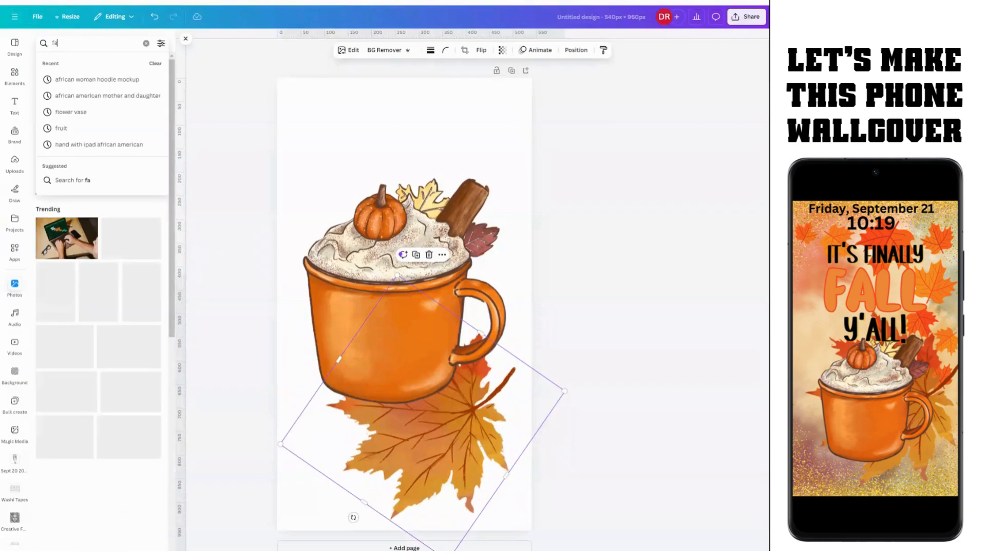
type("ll wallpaper")
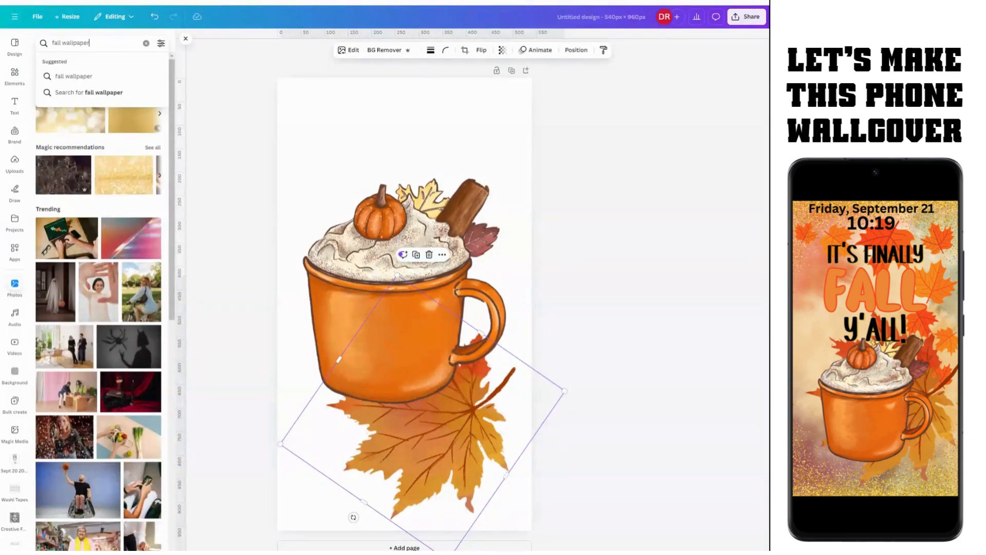
key("Return")
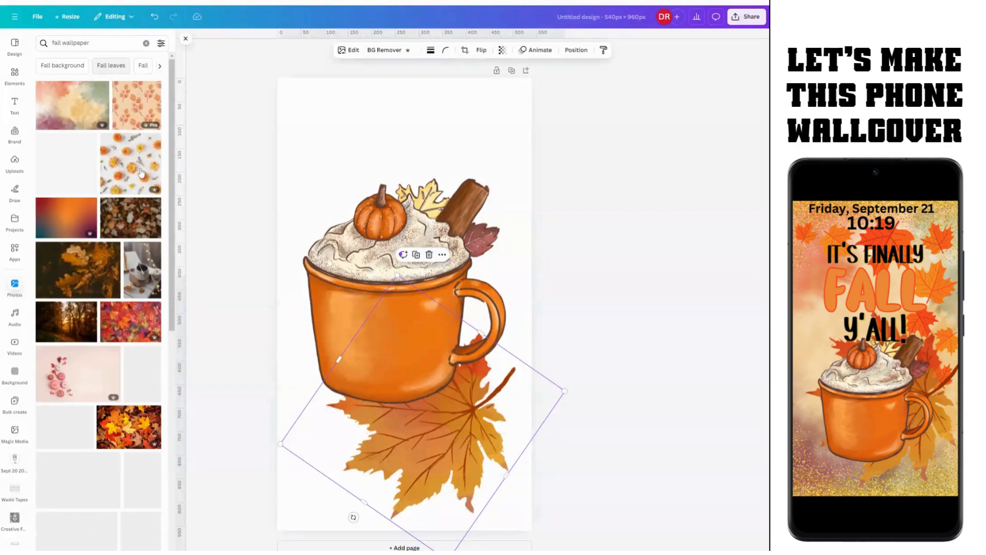
left_click(72, 116)
left_click_drag(401, 308, 368, 150)
right_click(368, 149)
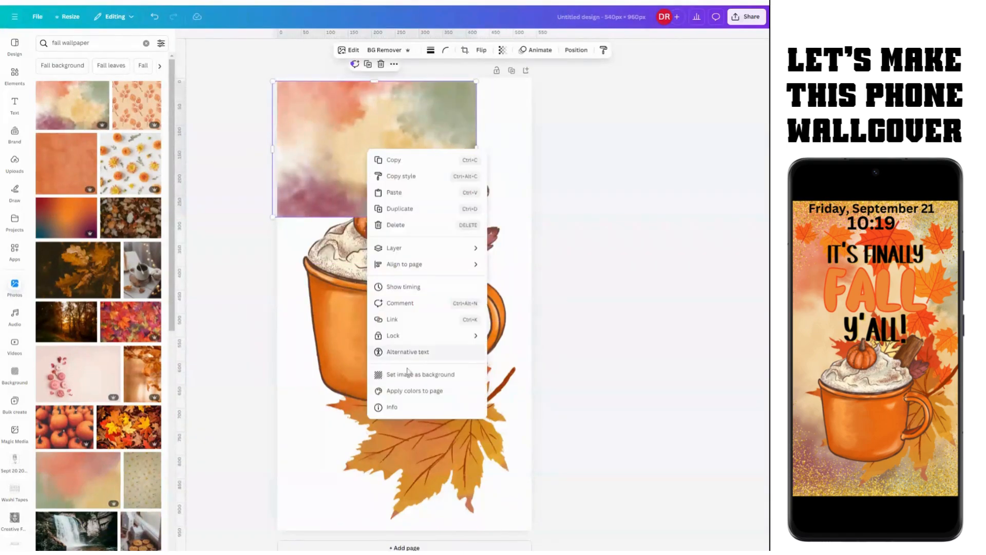
left_click(408, 380)
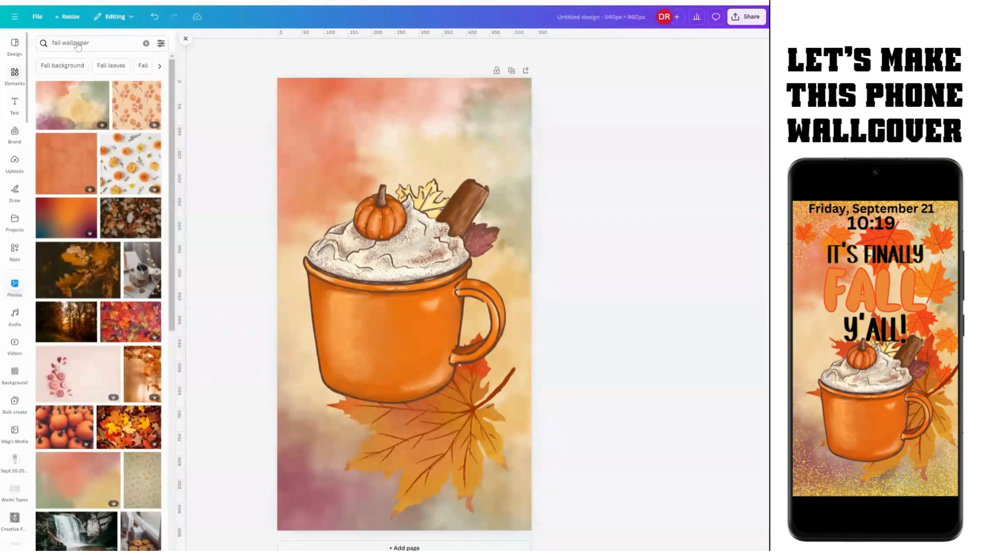
left_click(15, 75)
Step: Add the orange corner-leaf border from a 'fall border' search, placed top-right and enlarged
left_click(37, 46)
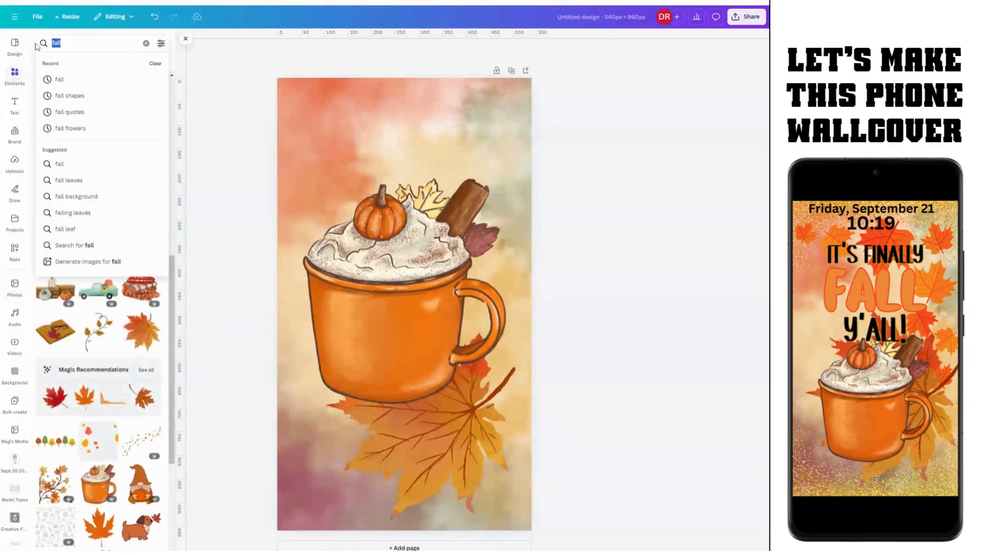
type("f")
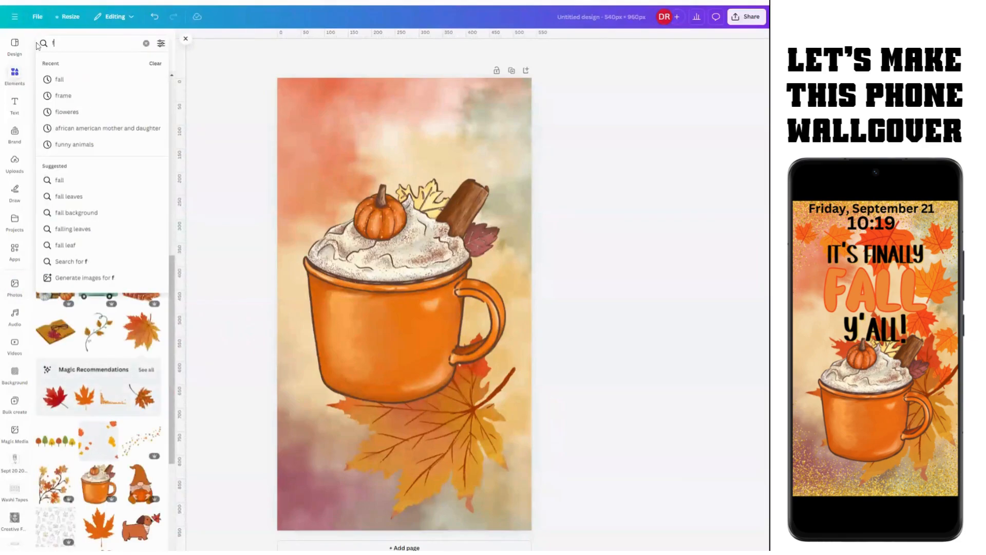
type("all border")
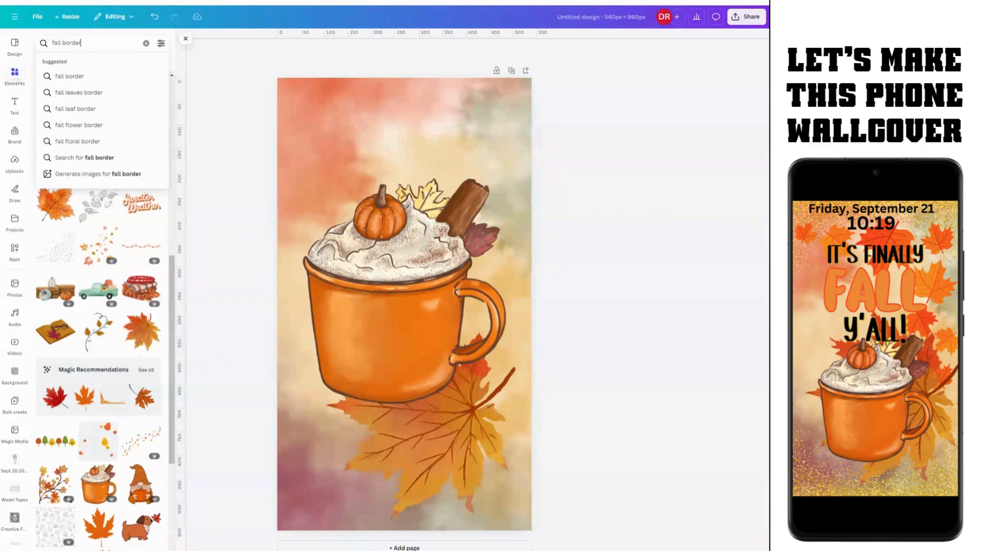
key("Return")
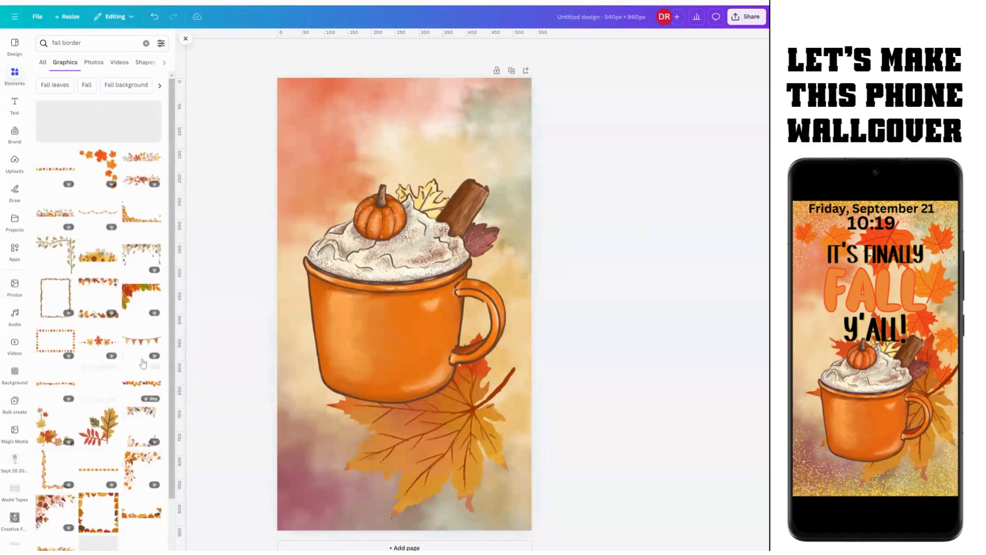
left_click(104, 156)
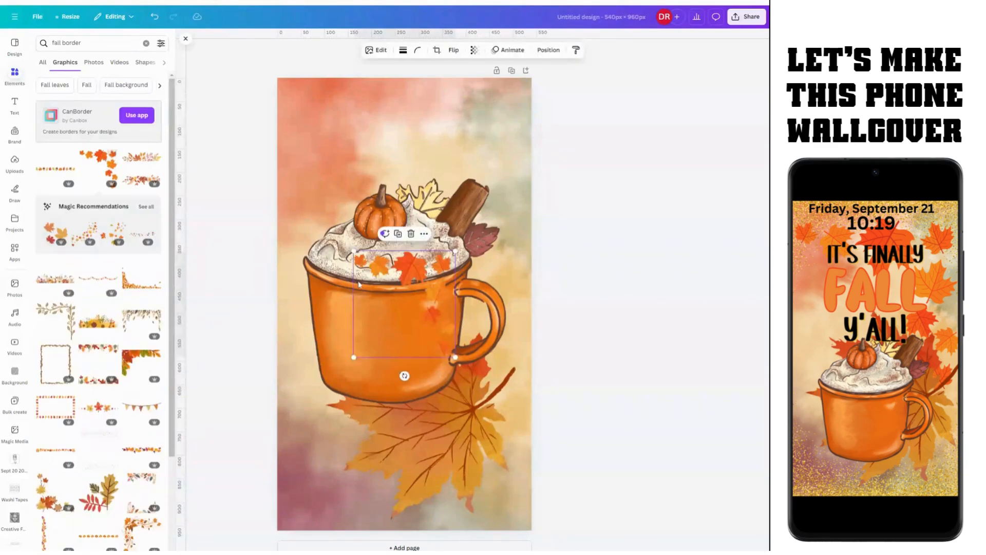
left_click_drag(358, 284, 474, 104)
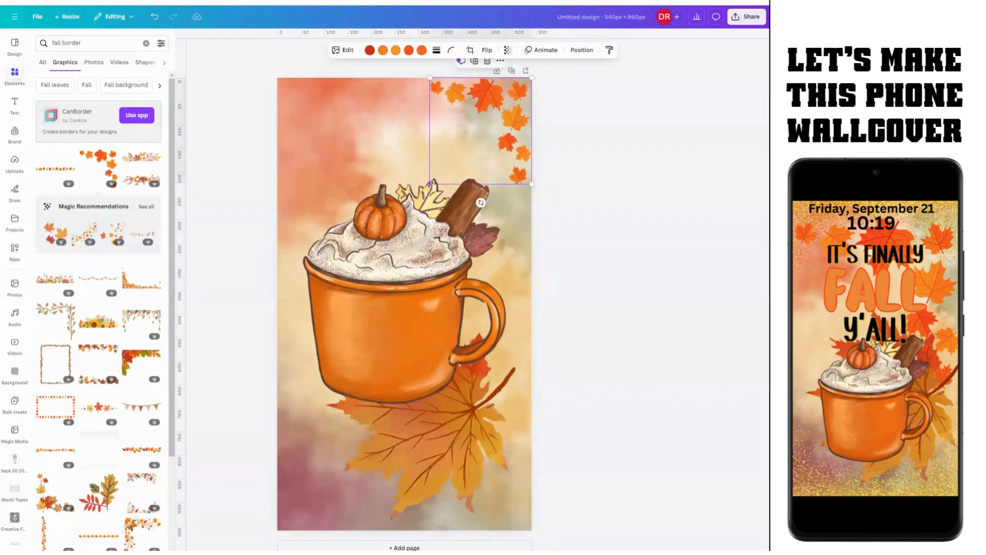
left_click_drag(430, 184, 324, 390)
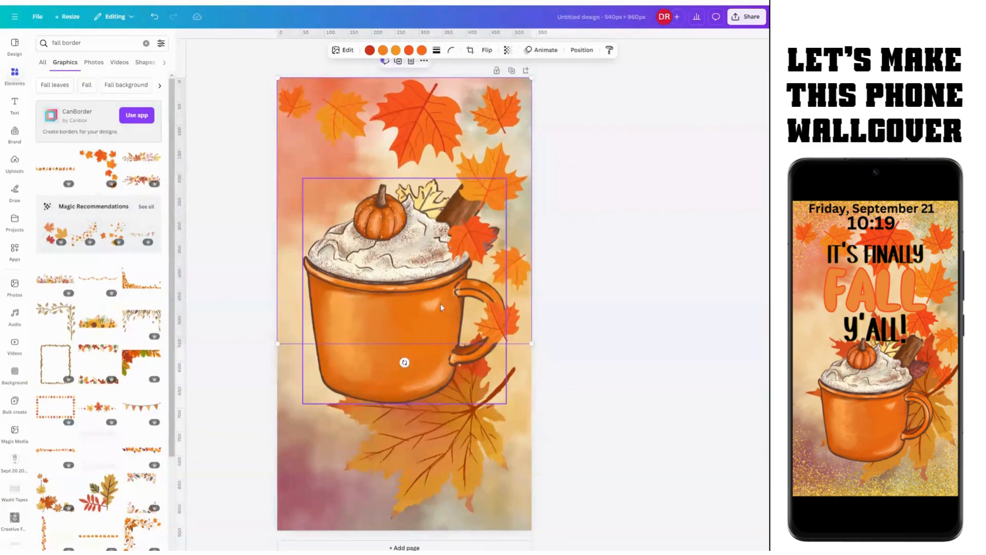
Step: Send the leaf border to the back, behind all other elements
left_click(582, 49)
left_click(131, 86)
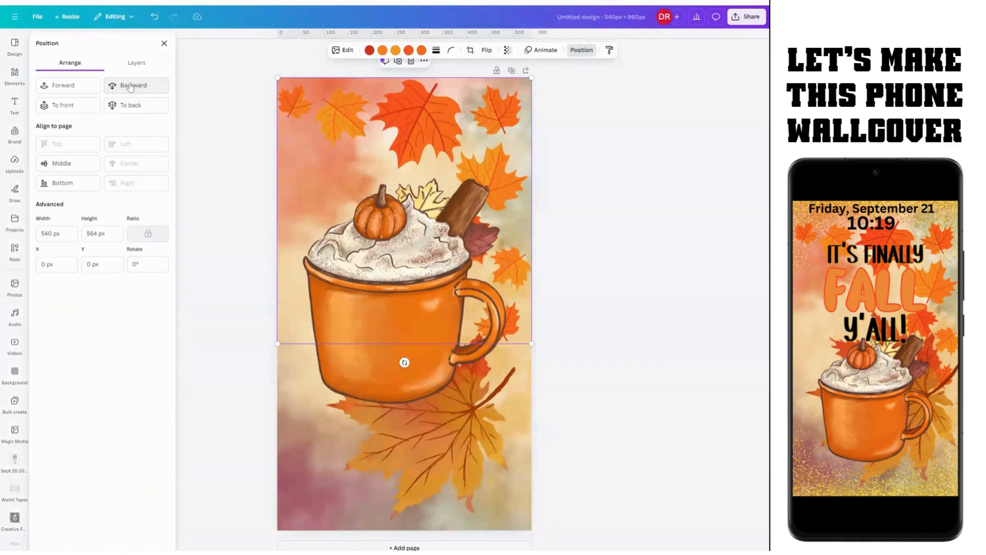
left_click(128, 106)
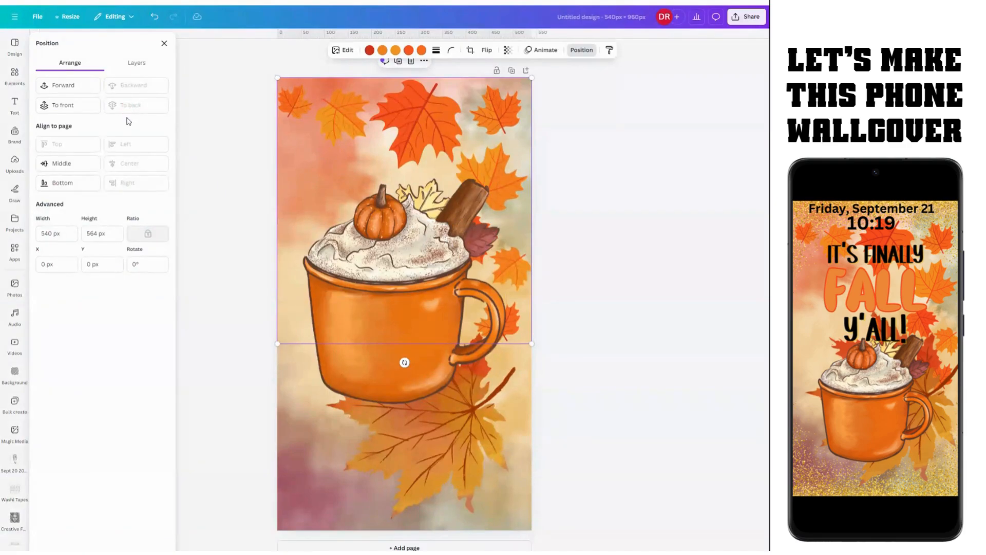
Step: Snap the leaf border to the page's top-left corner and move the mug into the lower half
left_click_drag(445, 161, 441, 230)
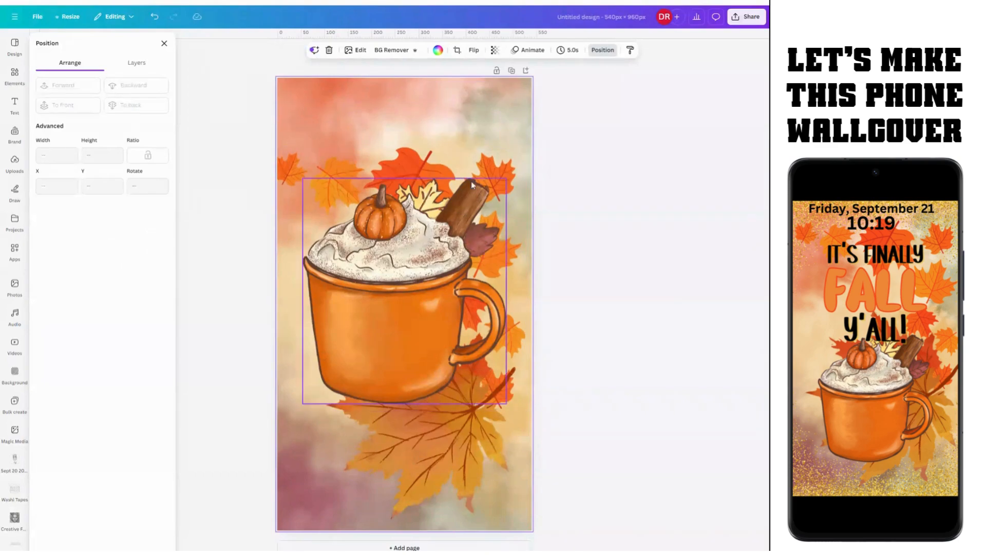
left_click_drag(476, 172, 482, 107)
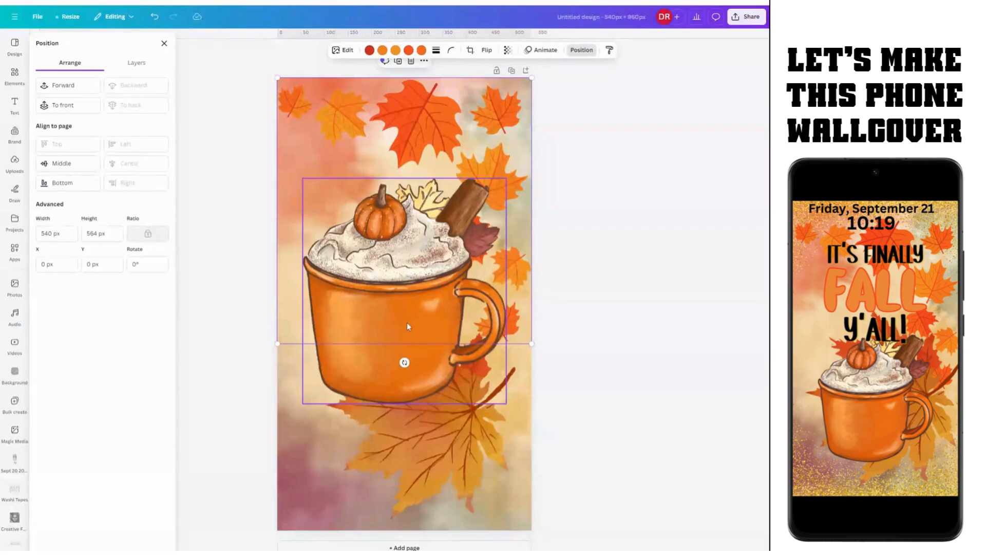
mouse_move(407, 322)
left_mouse_down()
mouse_move(395, 330)
mouse_move(402, 323)
left_mouse_up()
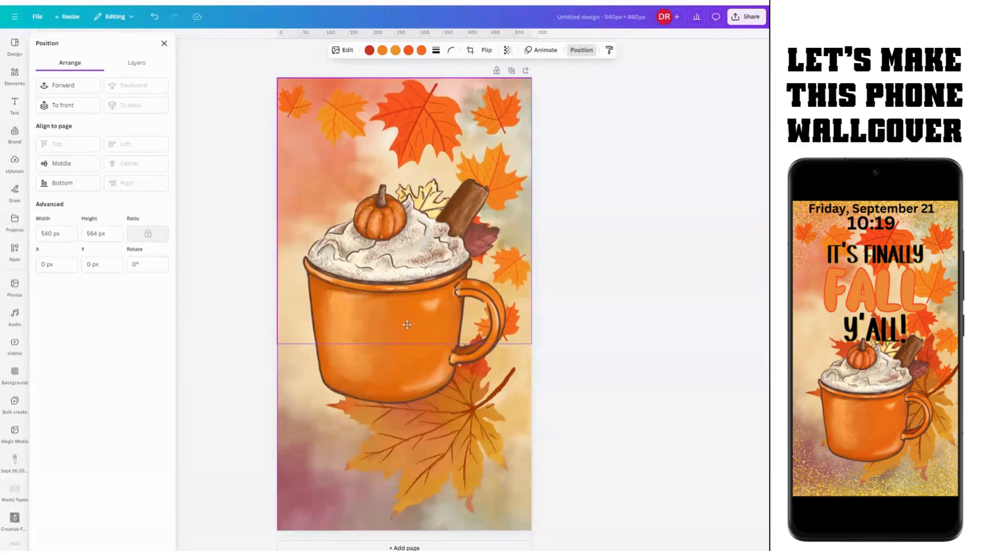
left_click(397, 295)
left_click_drag(396, 288, 388, 385)
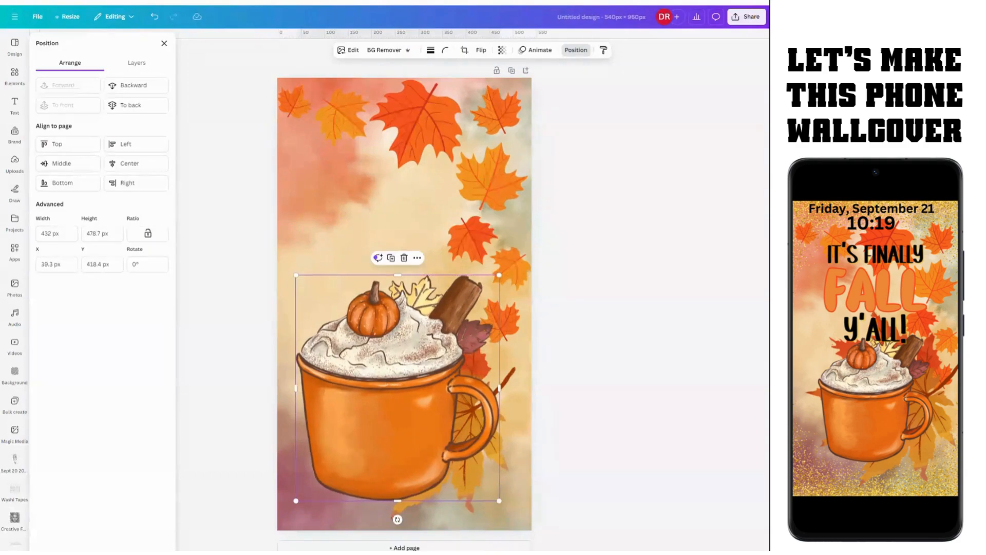
Step: Add a heading text box and move it up over the top leaves
left_click(14, 104)
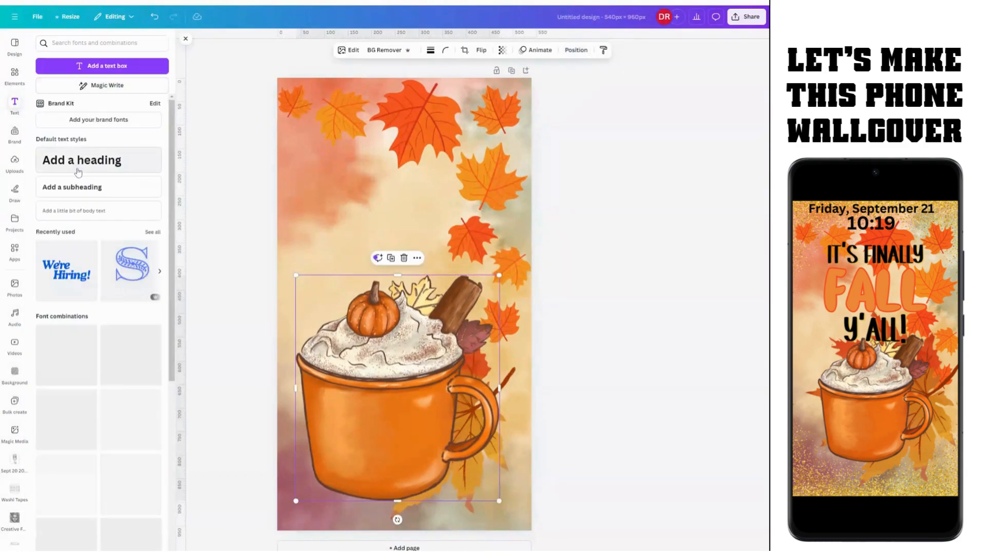
left_click(77, 167)
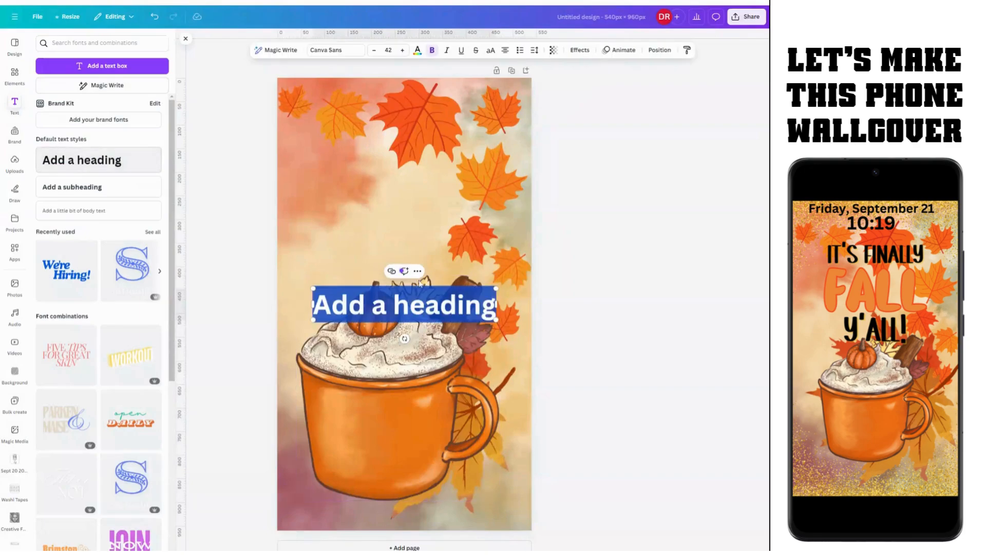
left_click(586, 318)
left_click(453, 313)
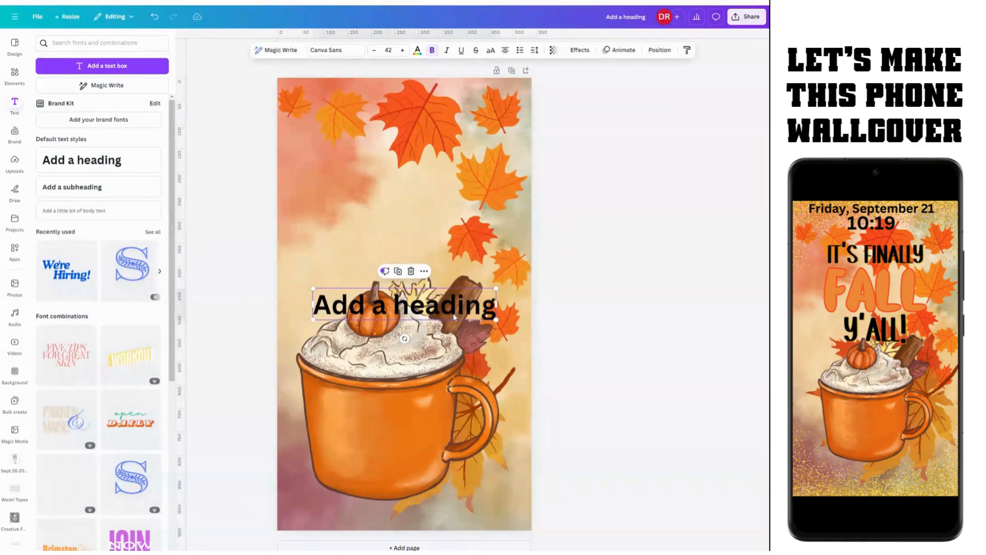
left_click_drag(453, 313, 424, 208)
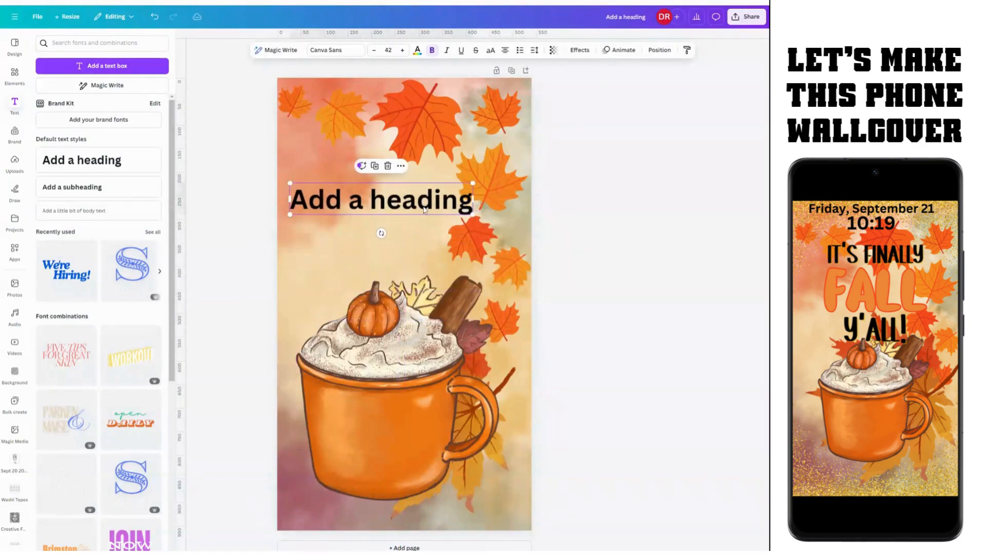
Step: Change the heading to 'It's Finally' and enlarge it to about size 66.7
double_click(392, 204)
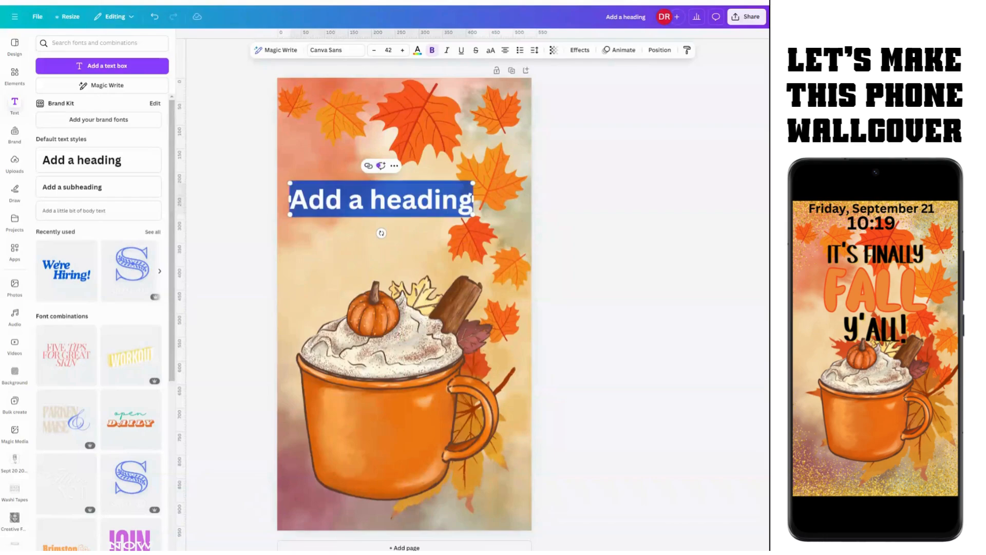
type("It's")
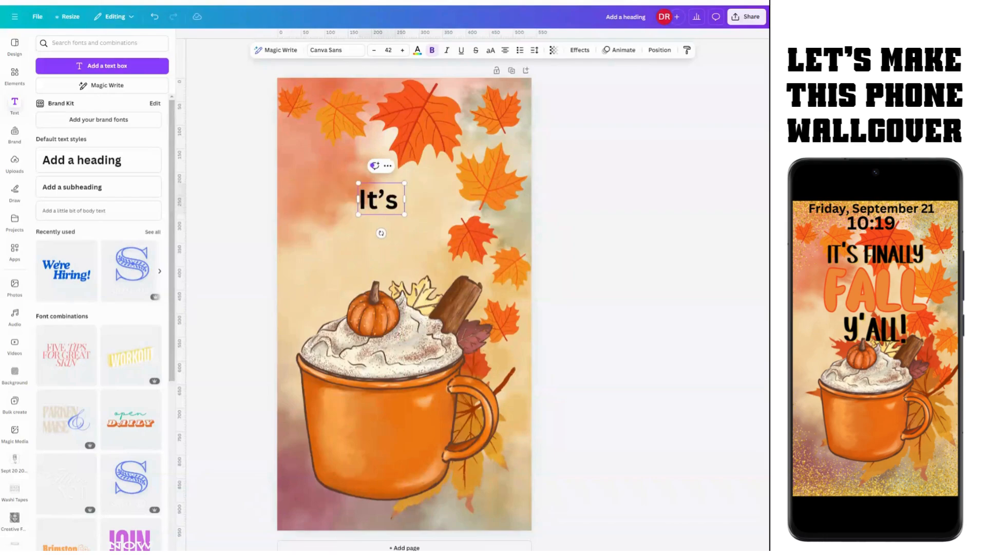
type(" Fiann")
key("BackSpace")
key("BackSpace")
key("BackSpace")
key("BackSpace")
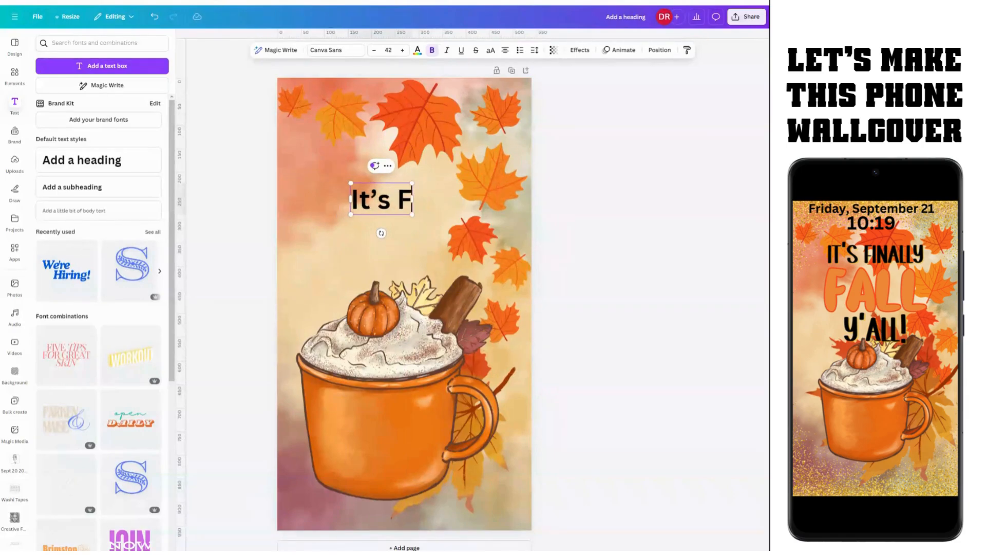
type("inally")
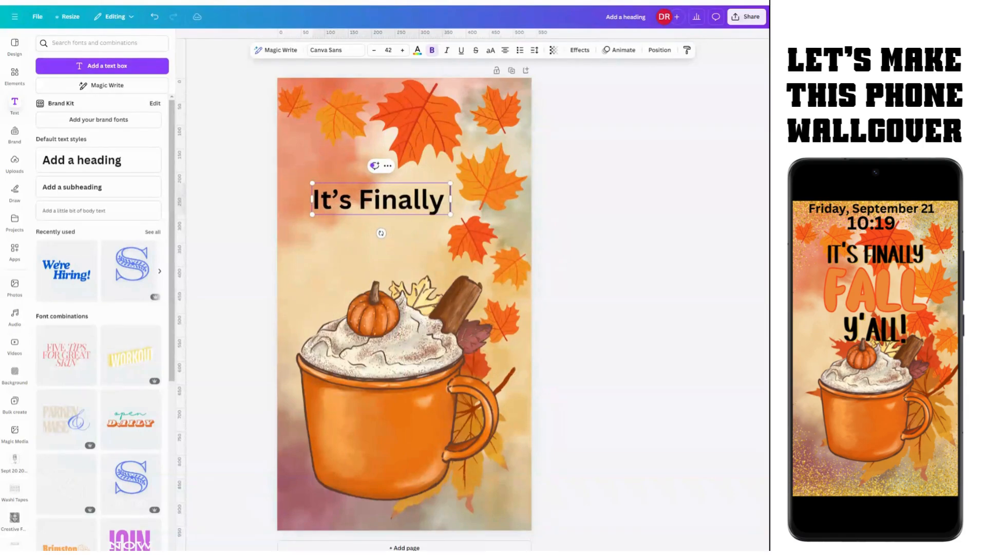
type(" F")
key("BackSpace")
key("BackSpace")
left_click(231, 239)
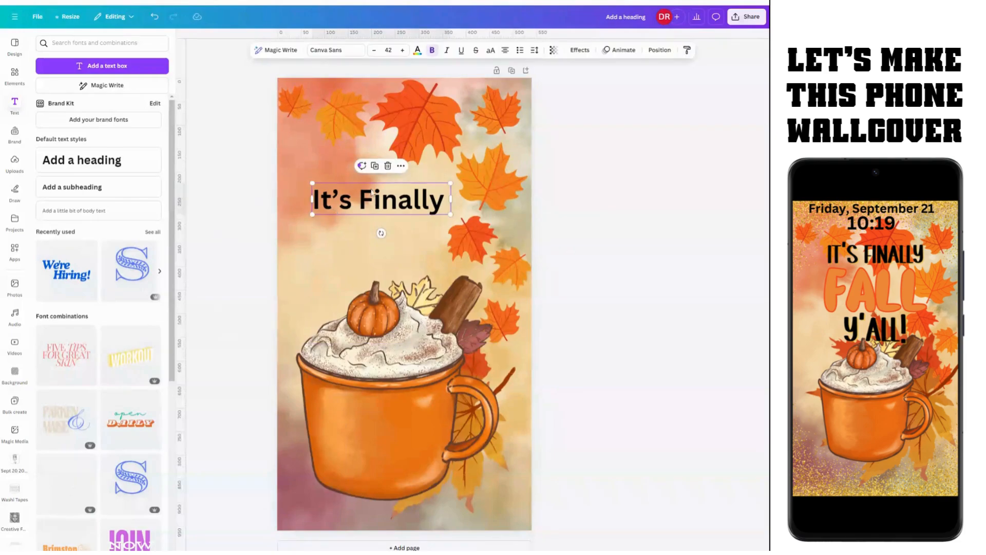
left_click_drag(377, 206, 356, 186)
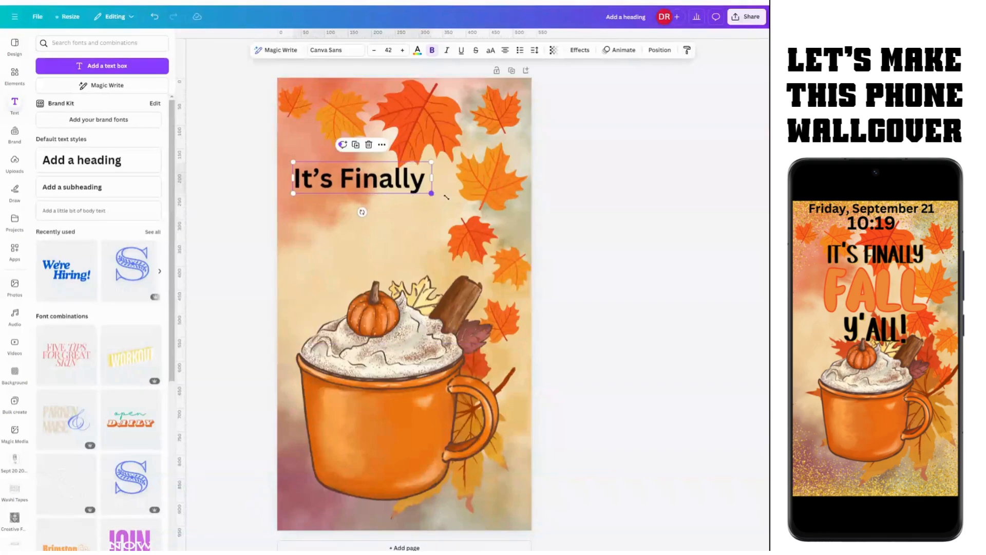
left_click_drag(432, 197, 514, 221)
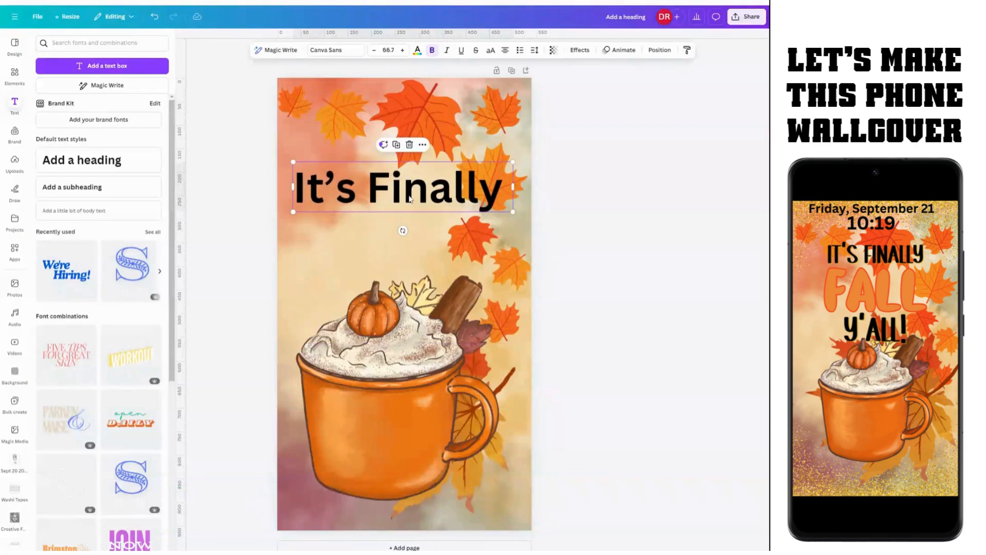
Step: Duplicate the heading, place the copy below it and retype it as 'Y'all!'
left_click(421, 146)
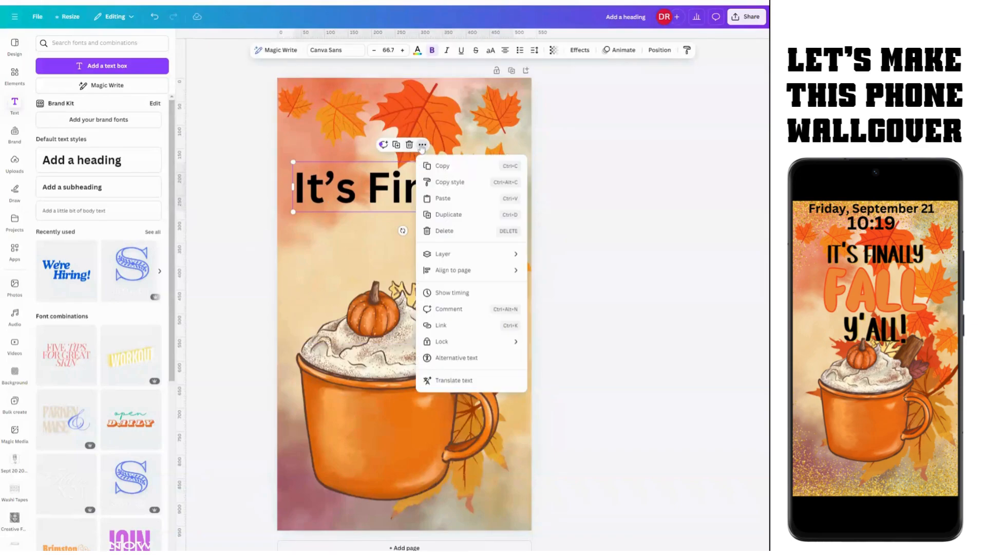
left_click(445, 215)
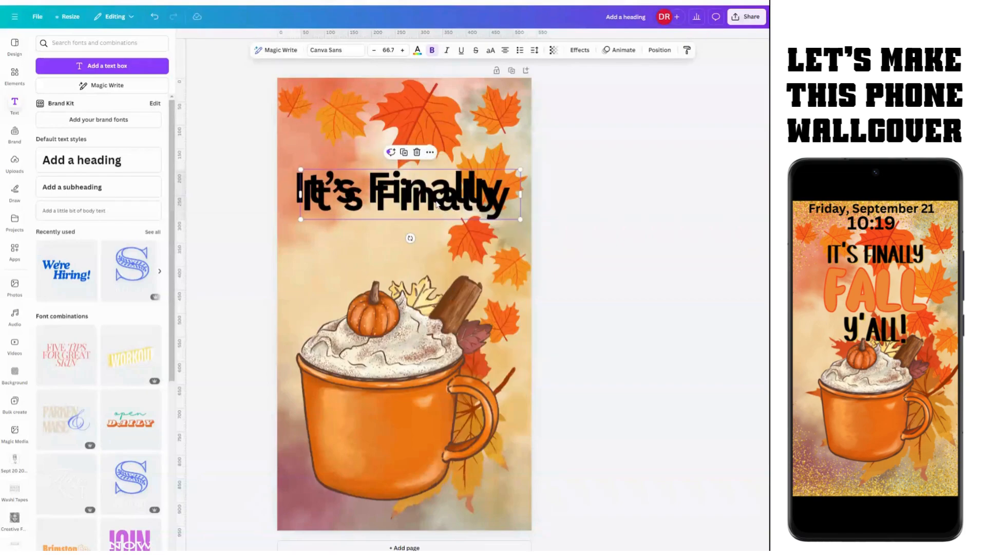
left_click_drag(436, 204, 428, 269)
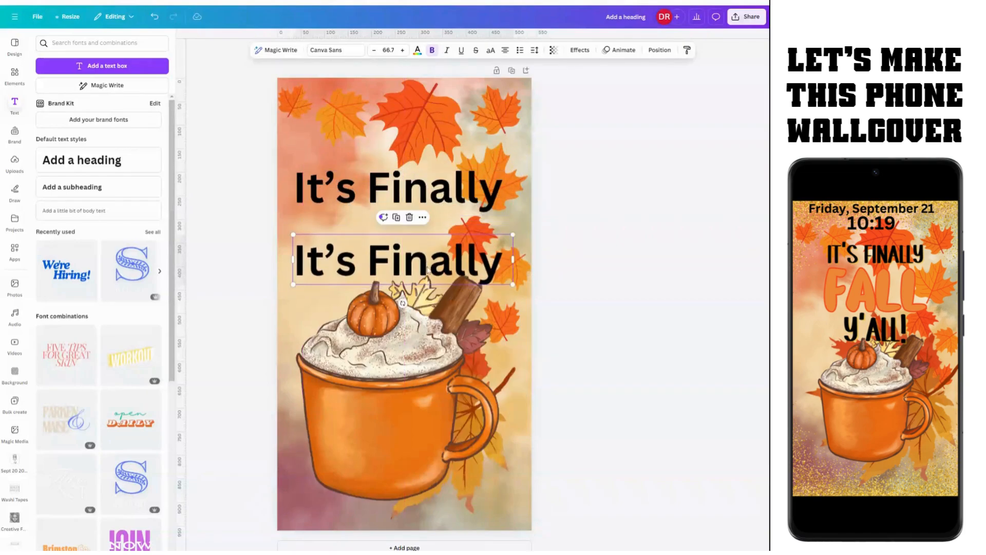
double_click(428, 270)
type("Y")
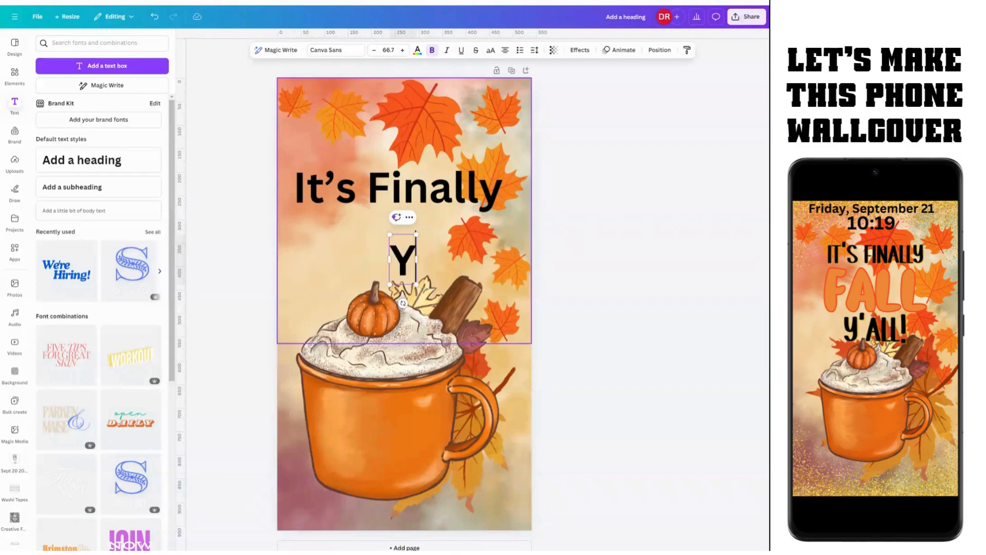
type("'all")
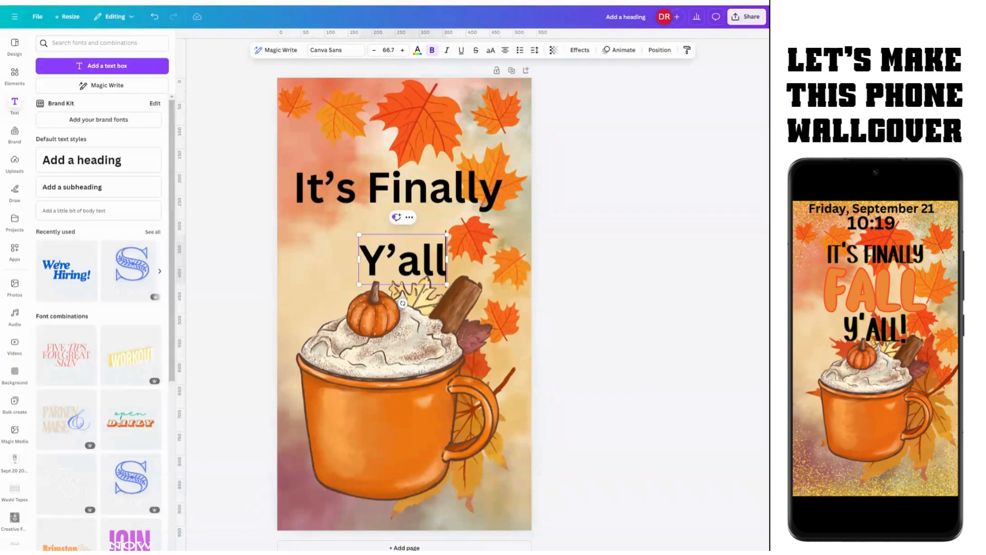
type("!")
left_click_drag(466, 197, 466, 172)
left_click_drag(411, 260, 412, 263)
Step: Add a middle copy reading 'FALL' between the lines and centre it on the page
left_click(407, 166)
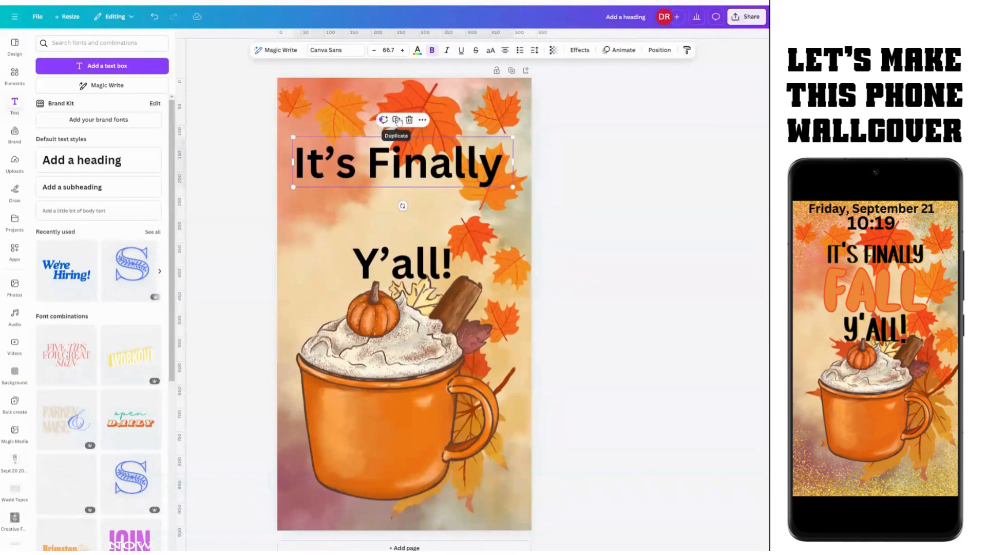
left_click(397, 115)
left_click_drag(425, 165, 417, 213)
double_click(416, 213)
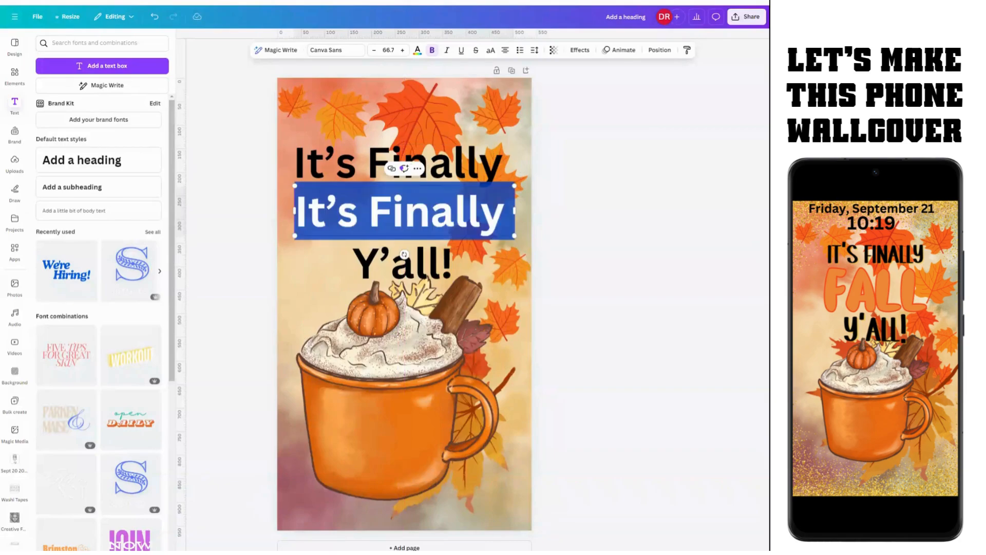
type("FAL")
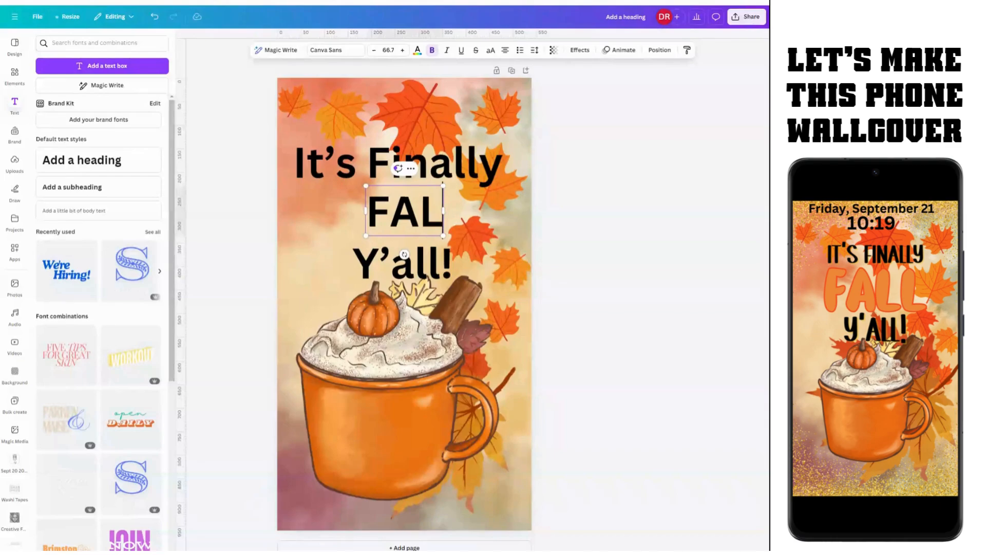
type("L")
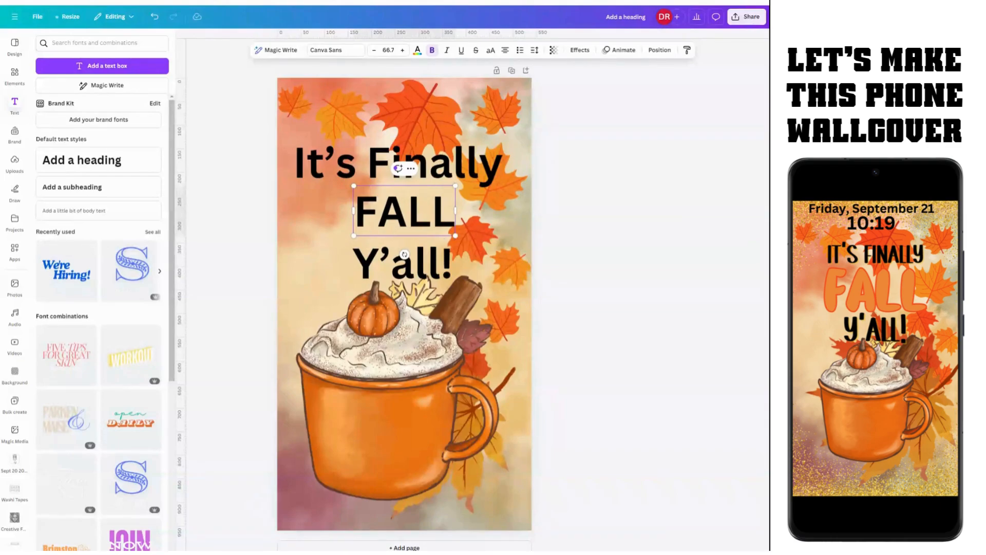
left_click(605, 278)
left_click(416, 218)
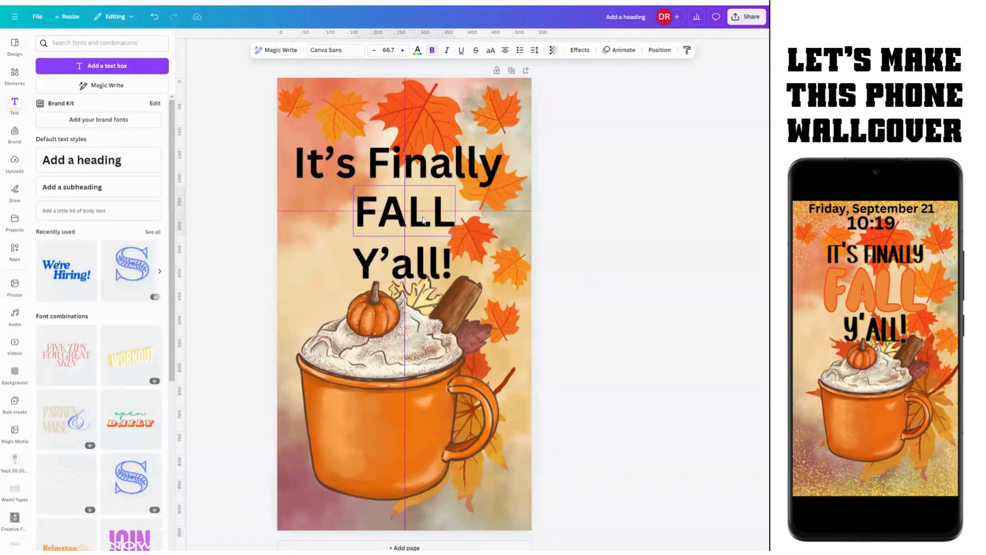
mouse_move(416, 218)
left_mouse_down()
mouse_move(379, 222)
mouse_move(412, 220)
left_mouse_up()
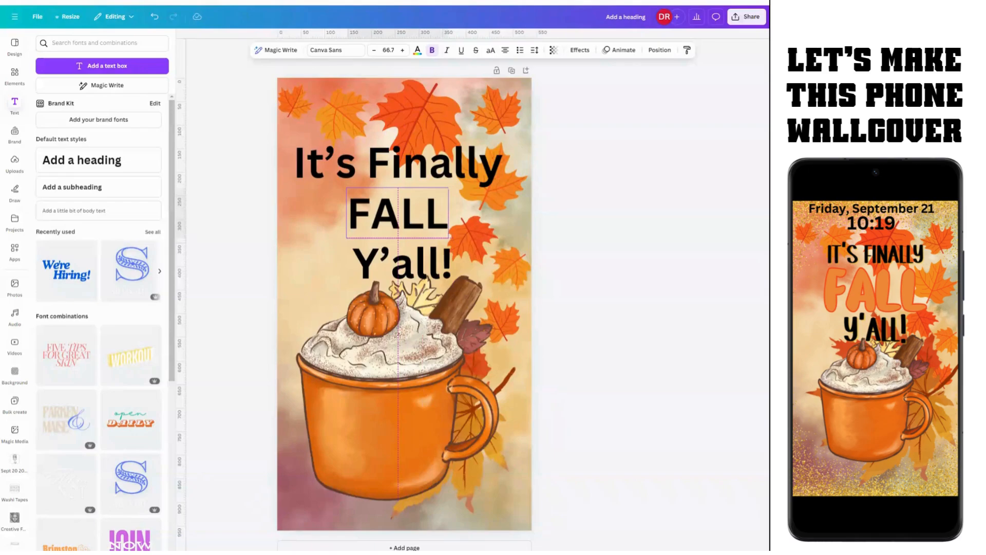
Step: Centre FALL, widen its box to both page edges and centre-align its text
left_click_drag(413, 220, 420, 220)
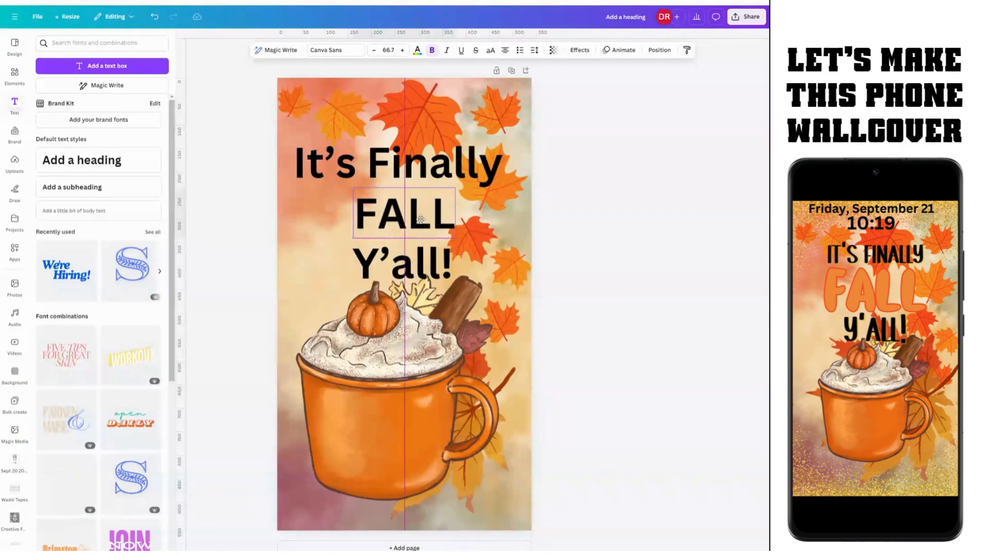
mouse_move(417, 218)
left_mouse_down()
mouse_move(407, 221)
mouse_move(410, 239)
mouse_move(421, 218)
left_mouse_up()
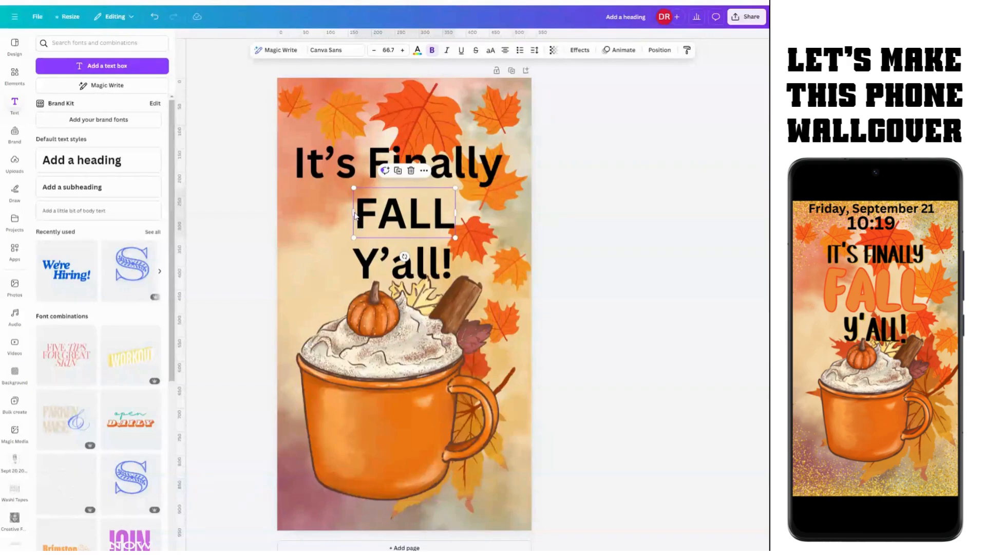
left_click_drag(353, 212, 279, 213)
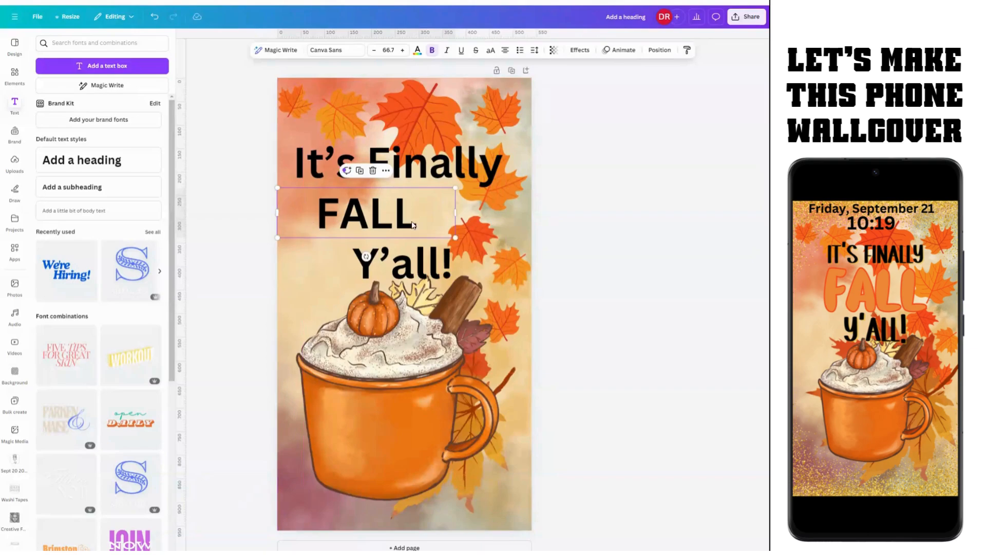
left_click_drag(469, 217, 552, 222)
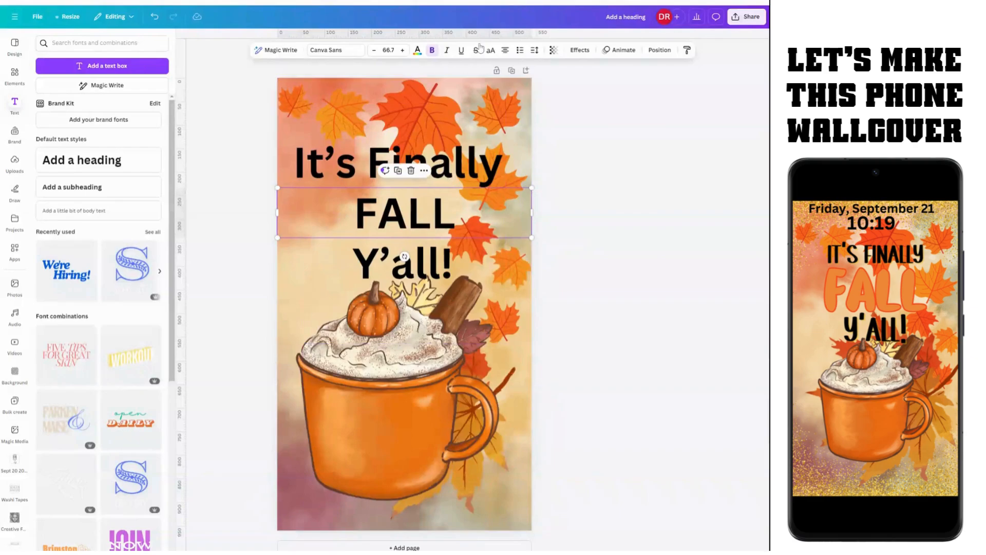
left_click(506, 51)
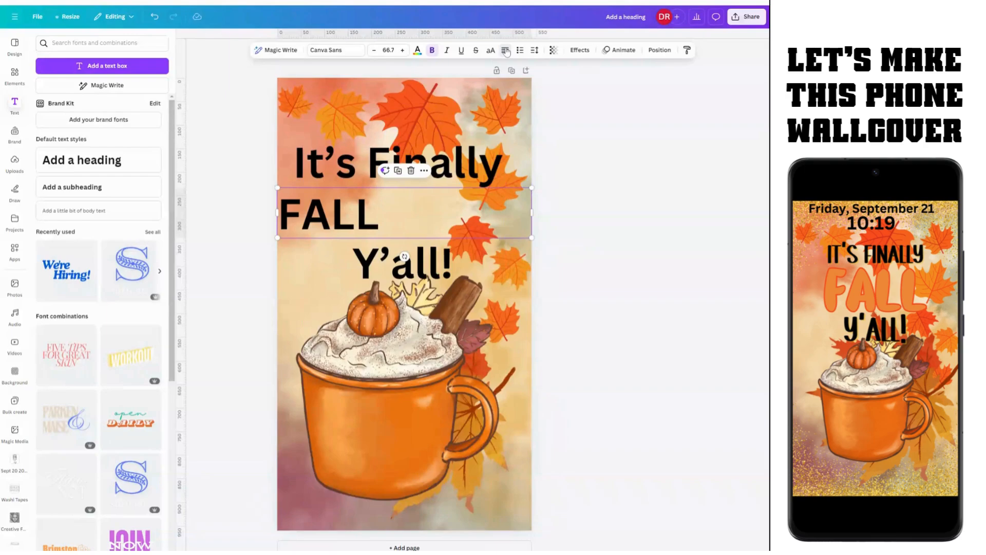
left_click(506, 51)
left_click(506, 51)
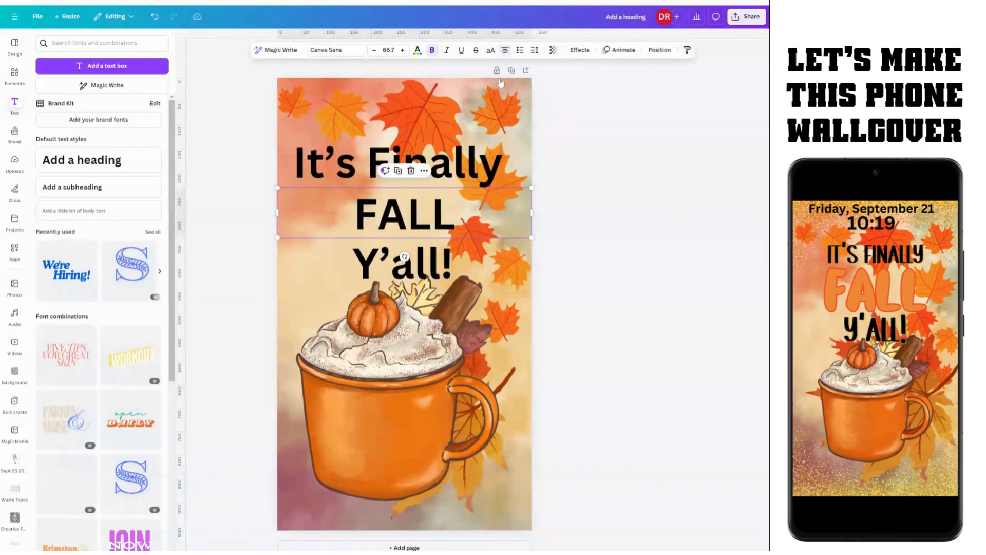
Step: Stretch the It's Finally and Y'all! text boxes out to the page edges
left_click(479, 166)
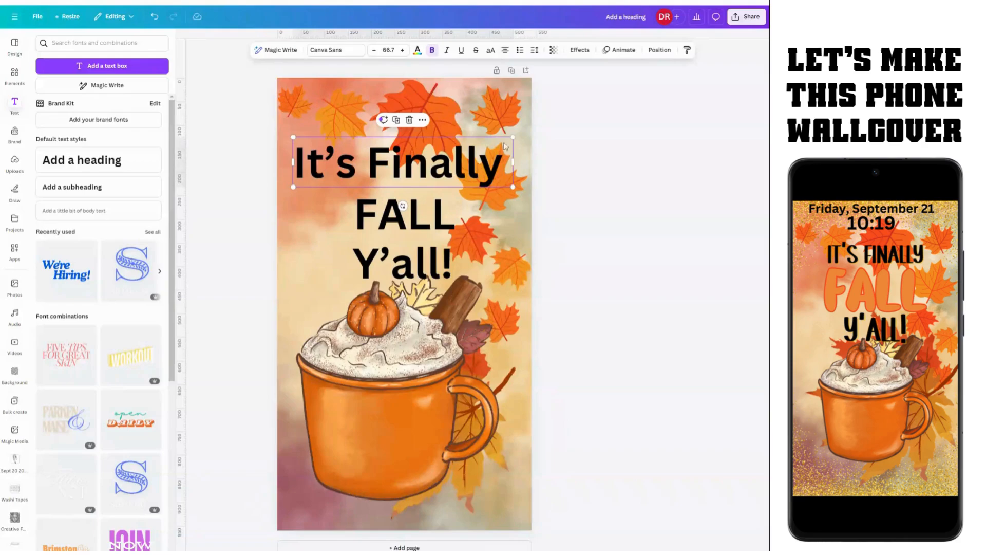
left_click_drag(535, 165, 535, 165)
left_click_drag(290, 164, 271, 164)
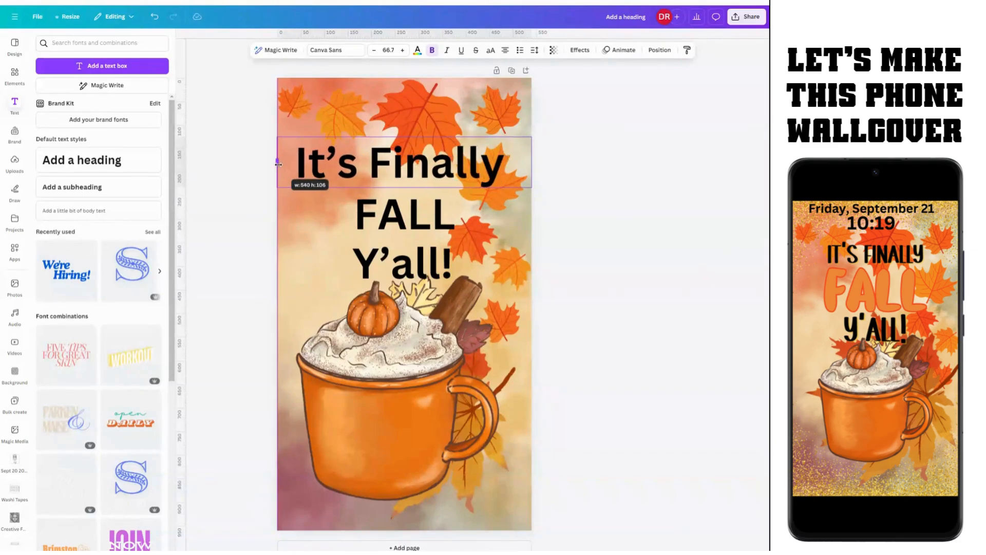
left_click(370, 272)
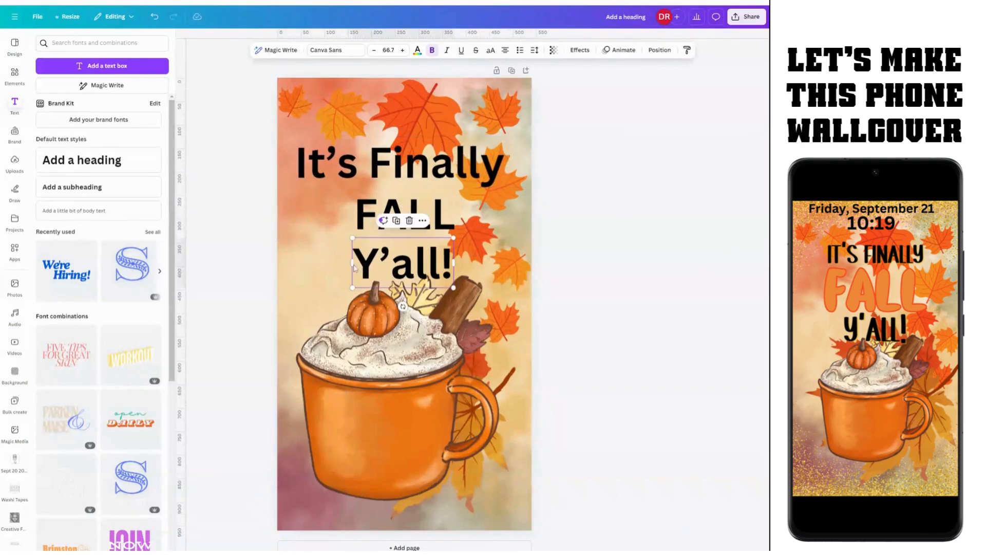
left_click_drag(353, 262, 278, 263)
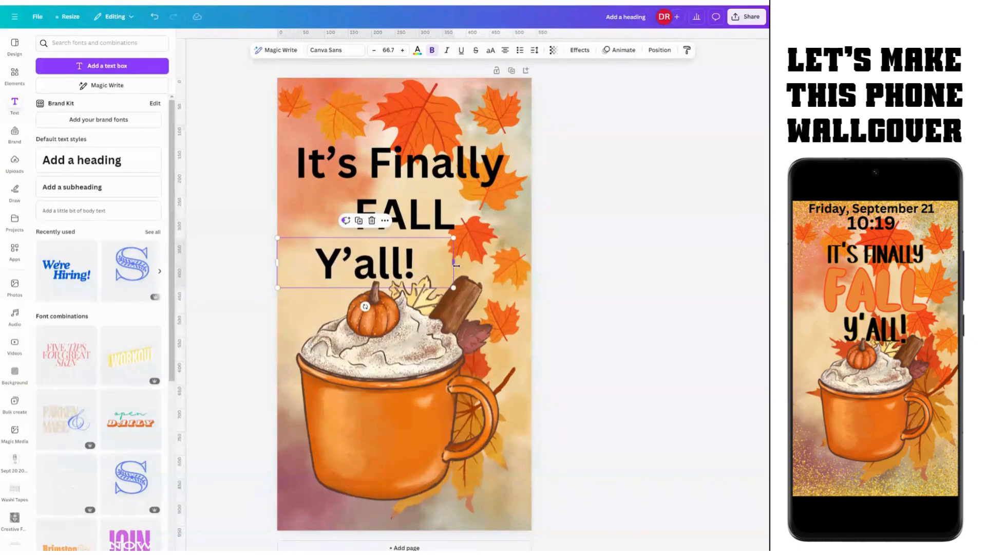
left_click_drag(454, 263, 531, 269)
Step: Reselect the FALL text and bring up its font list
left_click(442, 180)
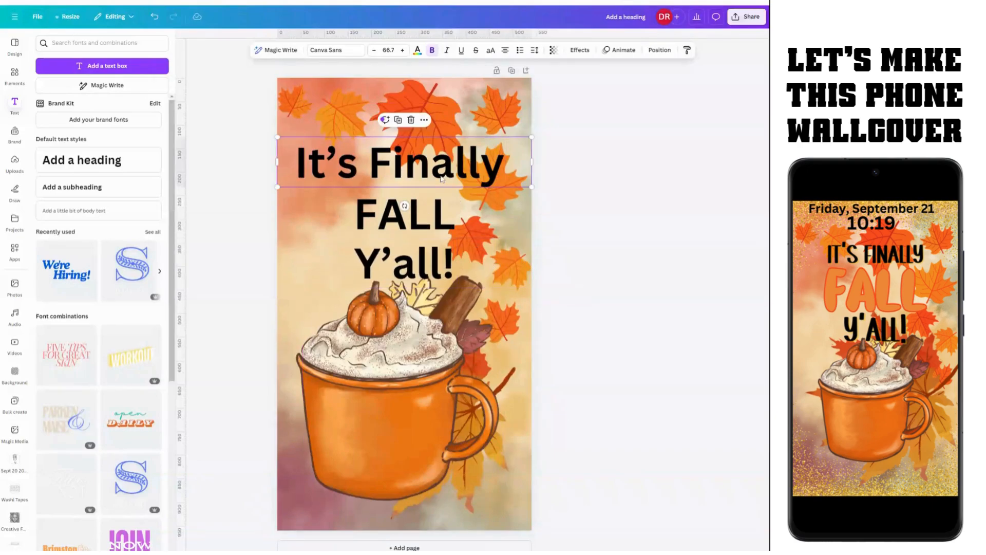
left_click(431, 219)
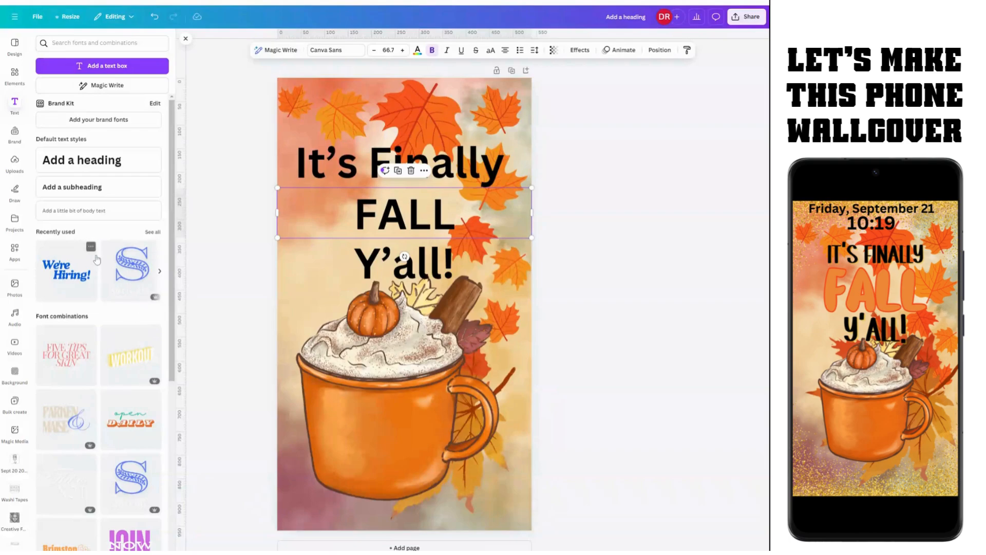
left_click(345, 51)
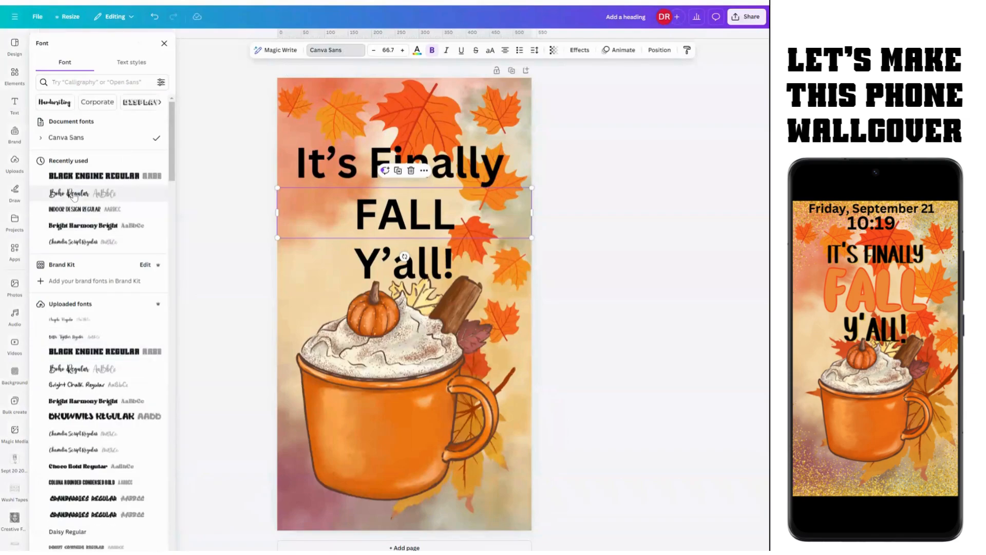
Step: Try Boho, Indoor Design and Chamelia Script on FALL, settle on Brownies Regular, and show Effects
left_click(75, 196)
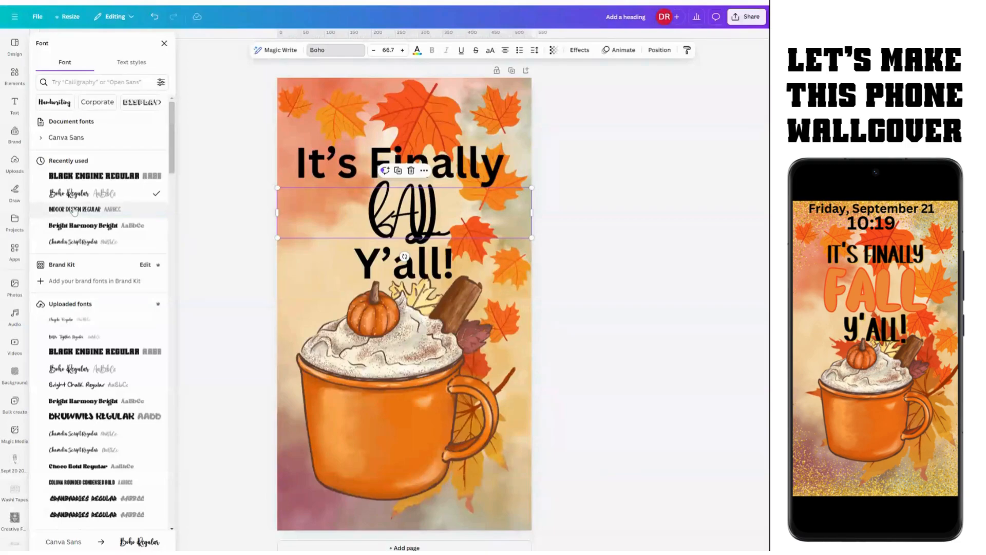
left_click(82, 214)
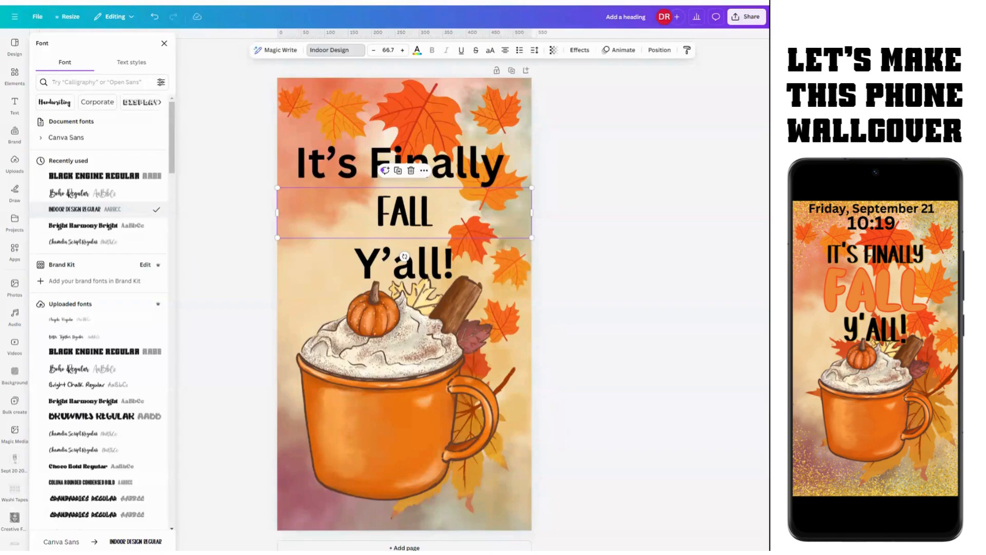
left_click(88, 242)
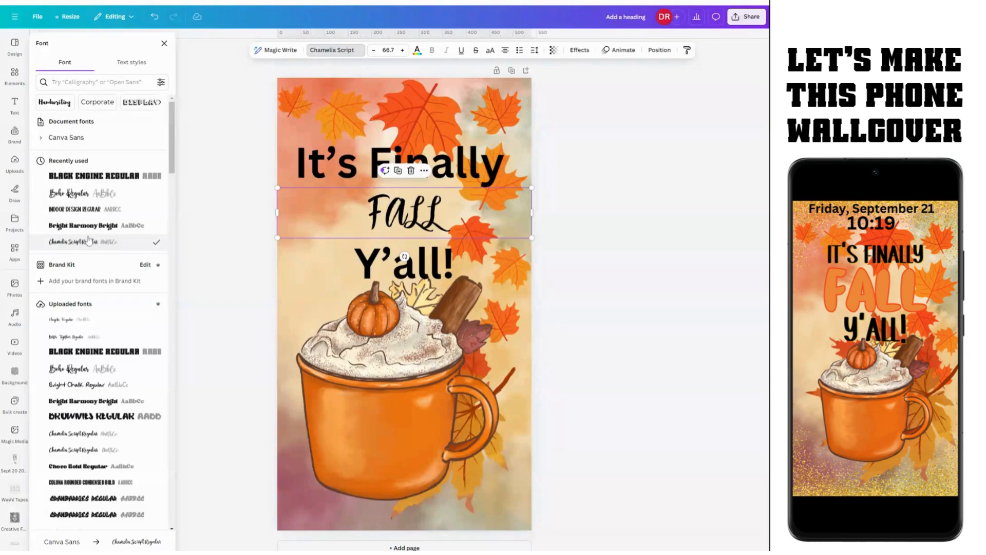
left_click(93, 418)
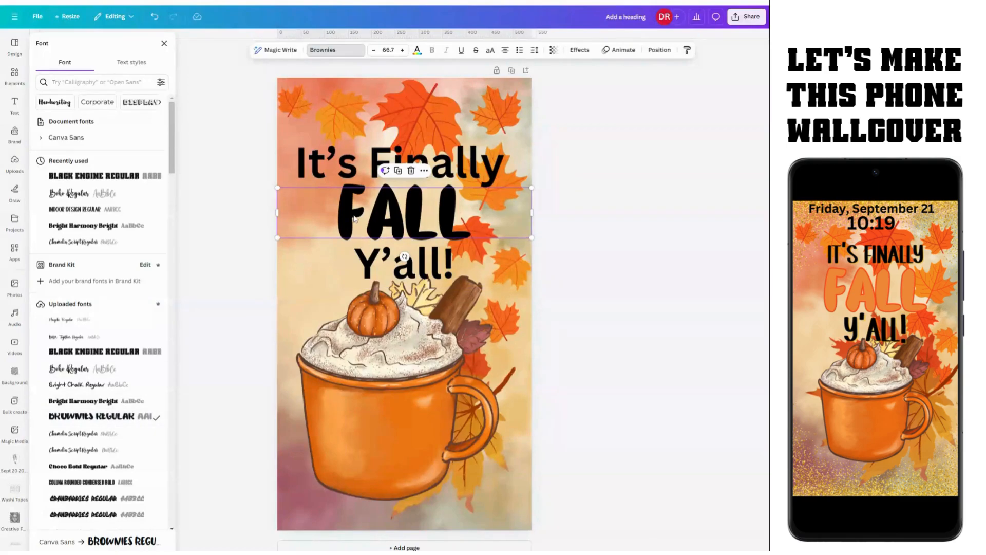
left_click(579, 50)
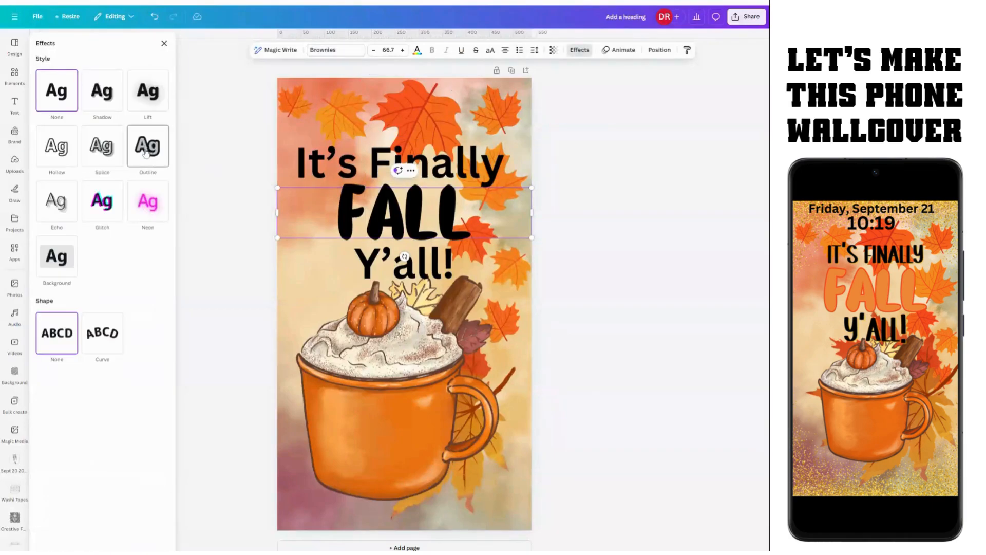
Step: Add an Outline effect to FALL and colour it orange after trying red
left_click(147, 150)
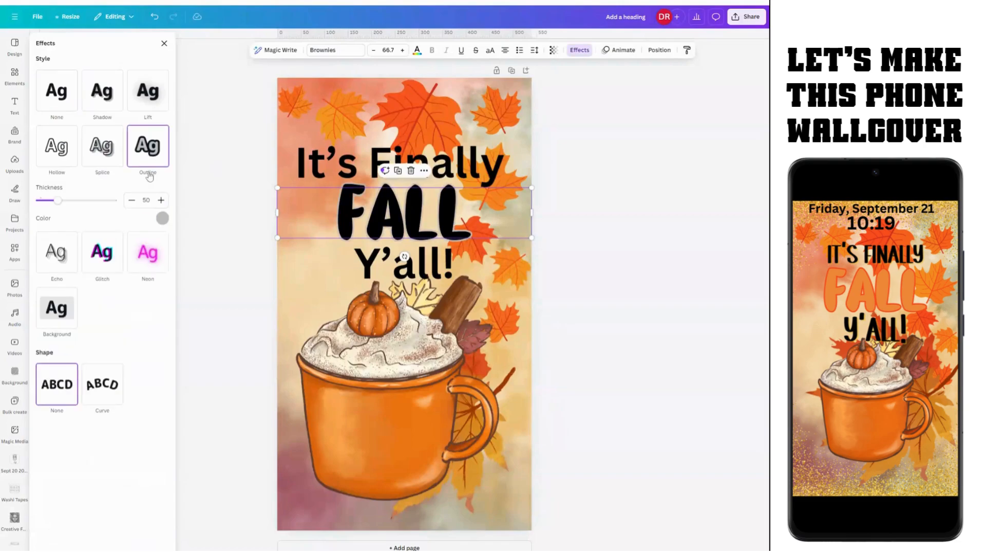
left_click(163, 218)
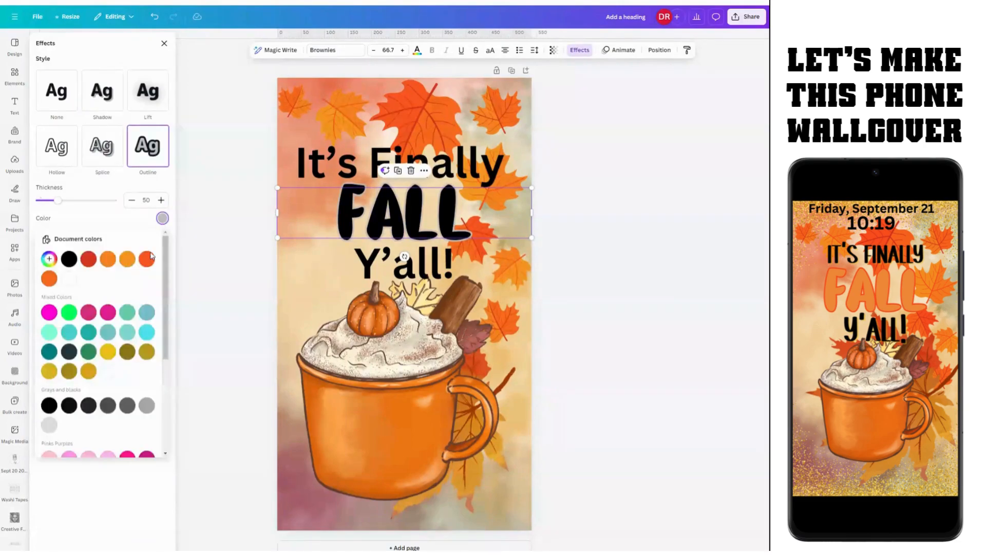
left_click(89, 259)
left_click(148, 260)
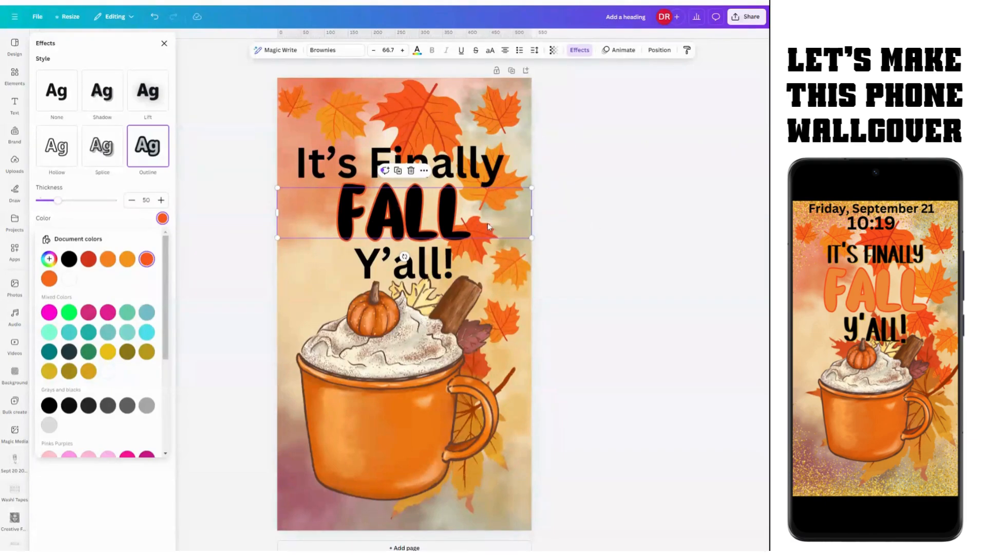
left_click(271, 250)
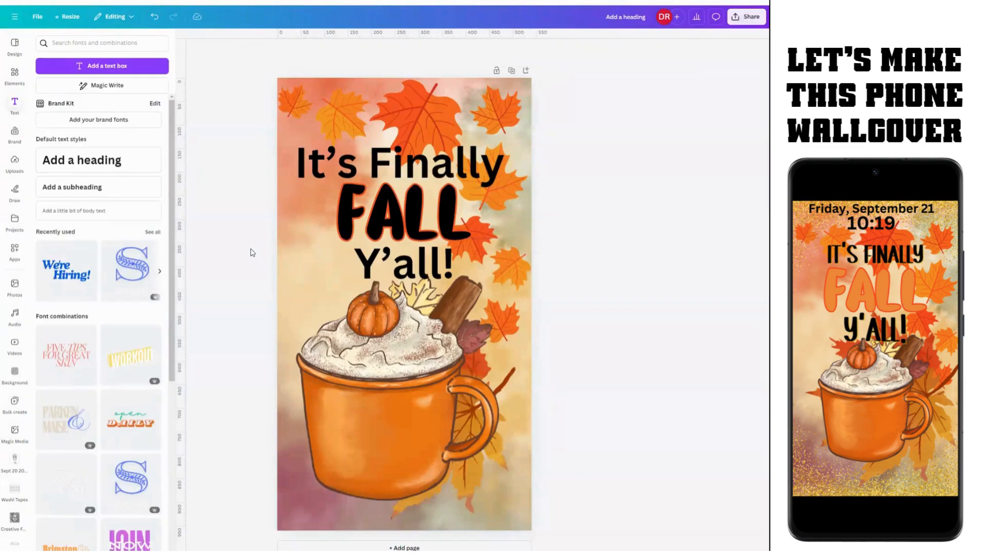
left_click(374, 220)
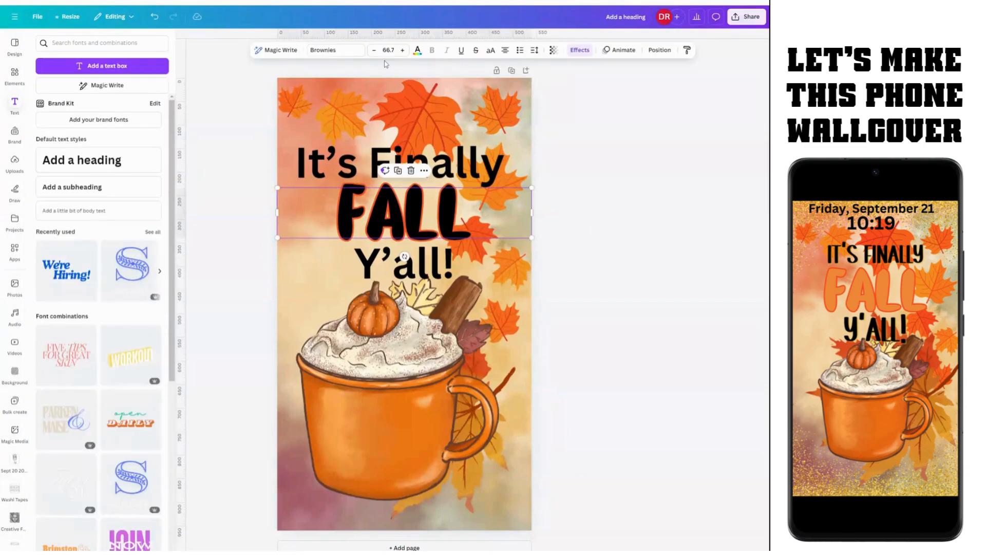
Step: Fill the FALL letters orange after trying brown, darker orange and cream
left_click(418, 51)
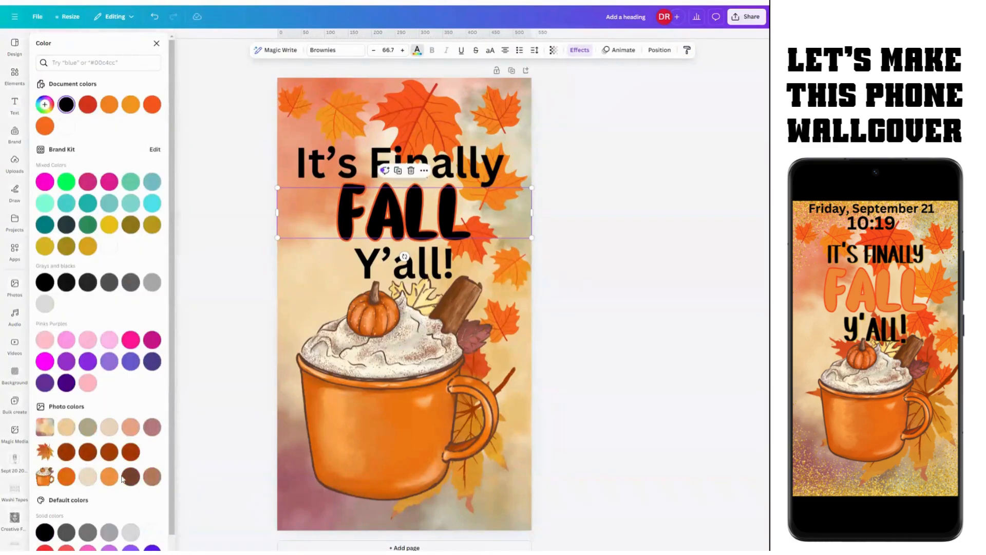
left_click(152, 477)
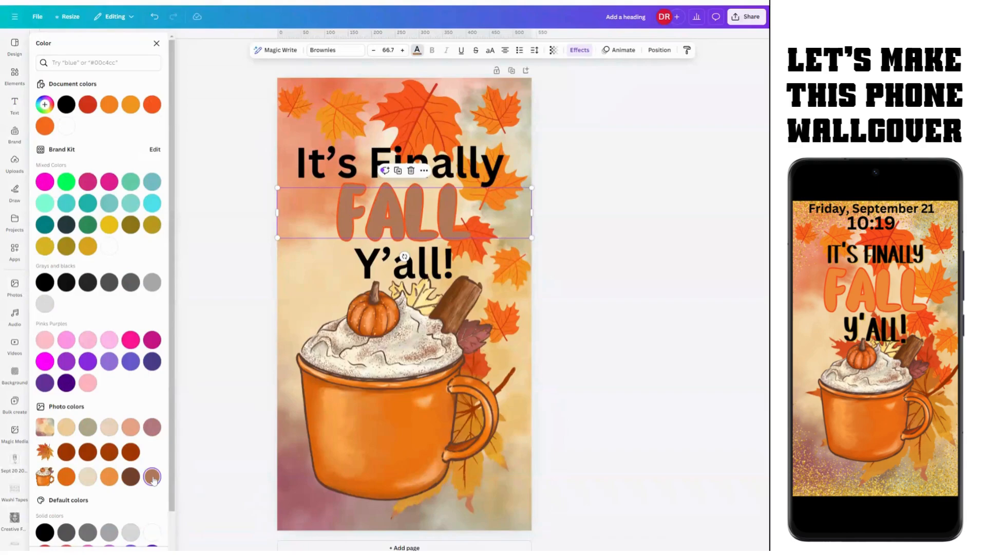
left_click(108, 481)
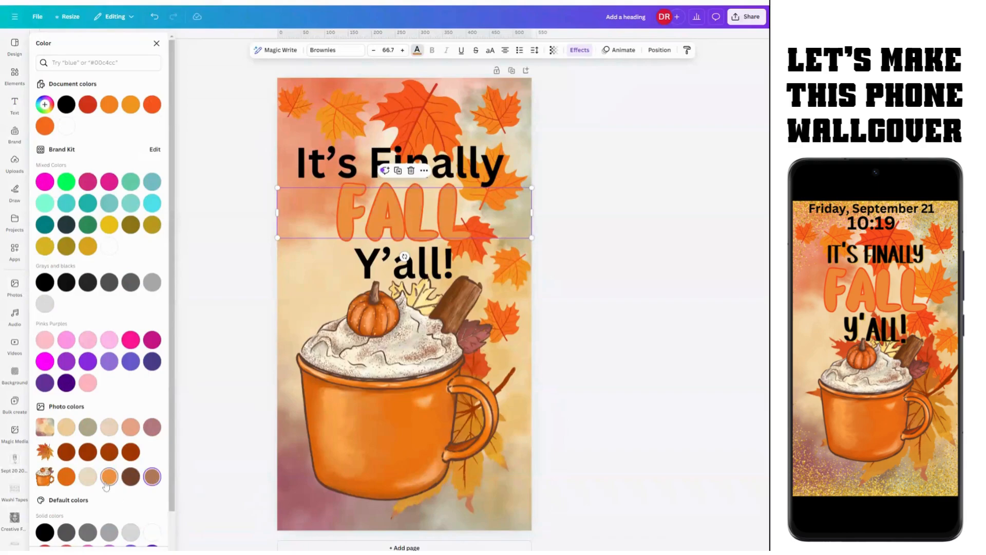
left_click(66, 481)
left_click(91, 480)
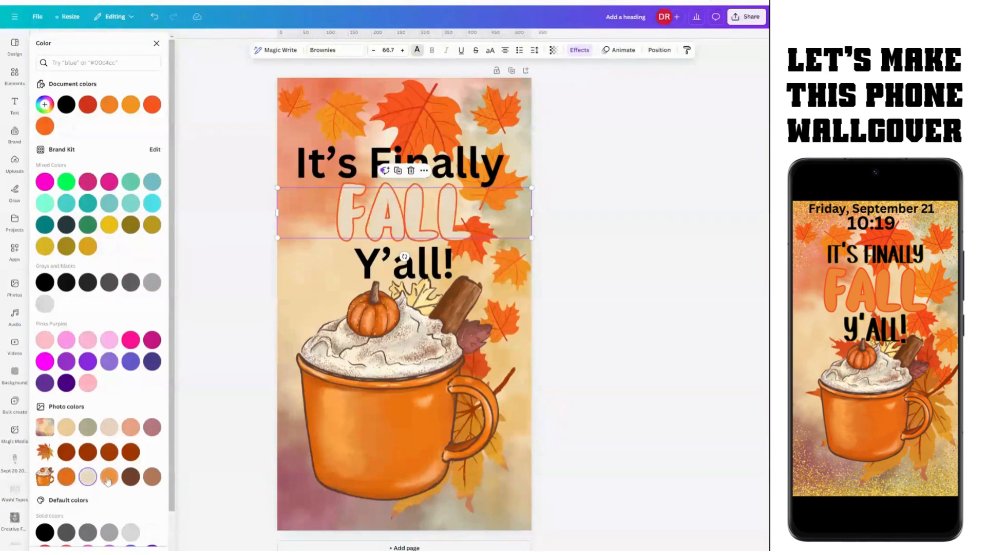
left_click(109, 478)
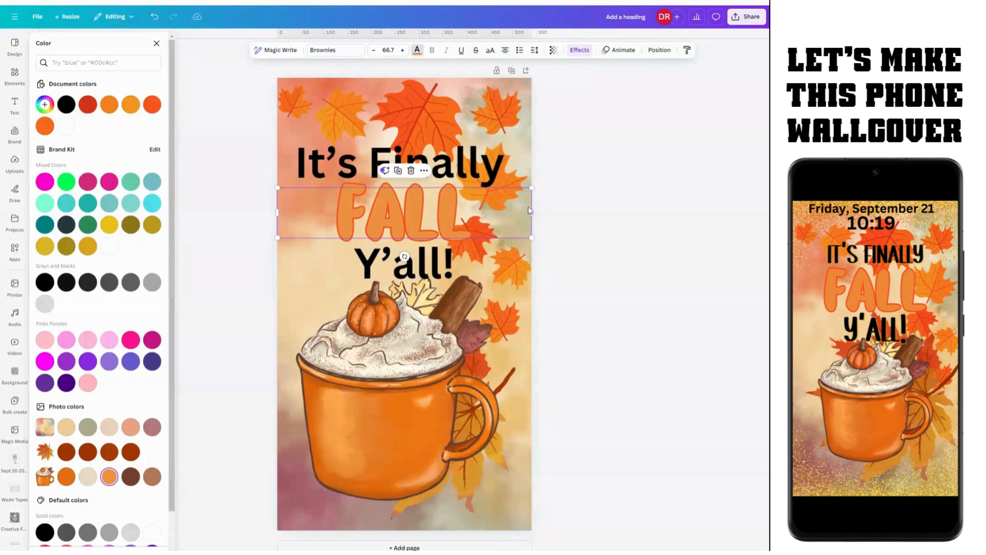
Step: Increase FALL's font size to 77.7
left_click(403, 50)
left_click(403, 50)
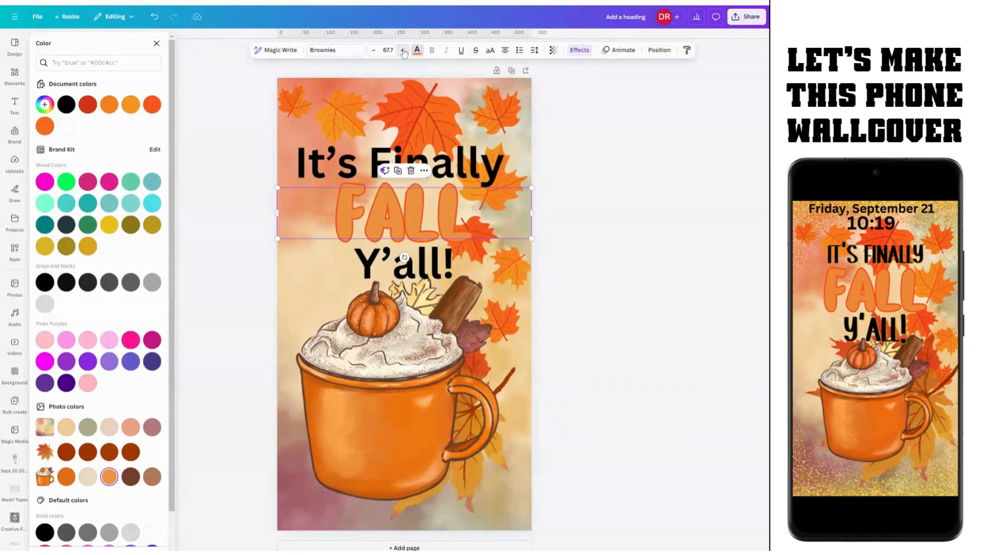
left_click(403, 50)
left_click(402, 50)
left_click(402, 50)
left_click(402, 50)
left_click(403, 50)
left_click(403, 50)
left_click(402, 50)
left_click(402, 49)
left_click(402, 50)
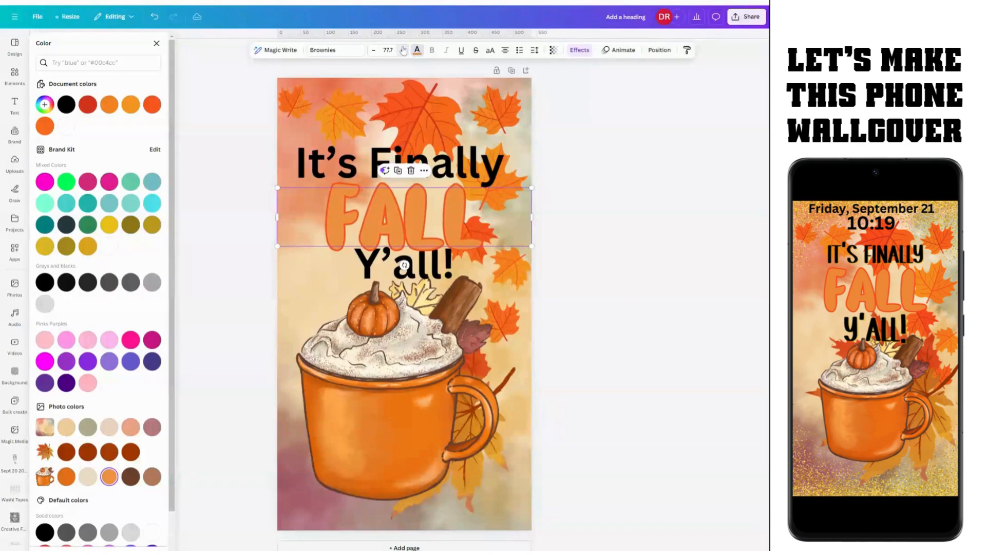
left_click(494, 174)
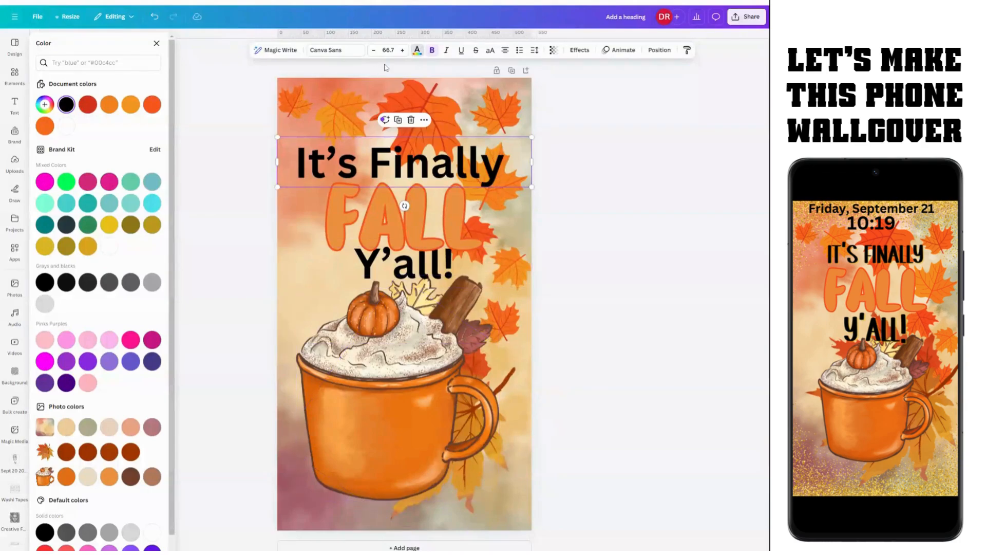
Step: Shrink the It's Finally text to size 60.7
left_click(375, 50)
left_click(374, 50)
left_click(374, 50)
left_click(375, 50)
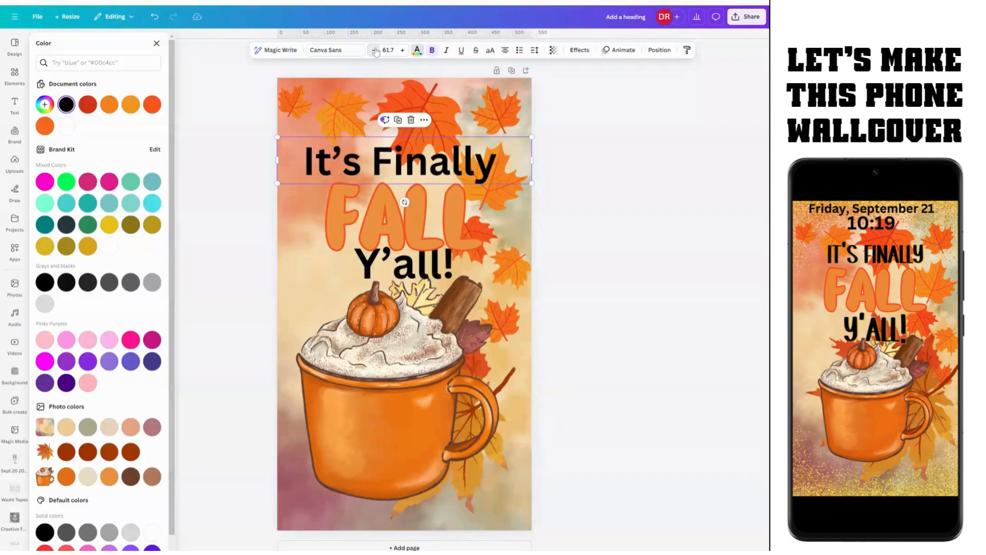
left_click(375, 50)
left_click(375, 50)
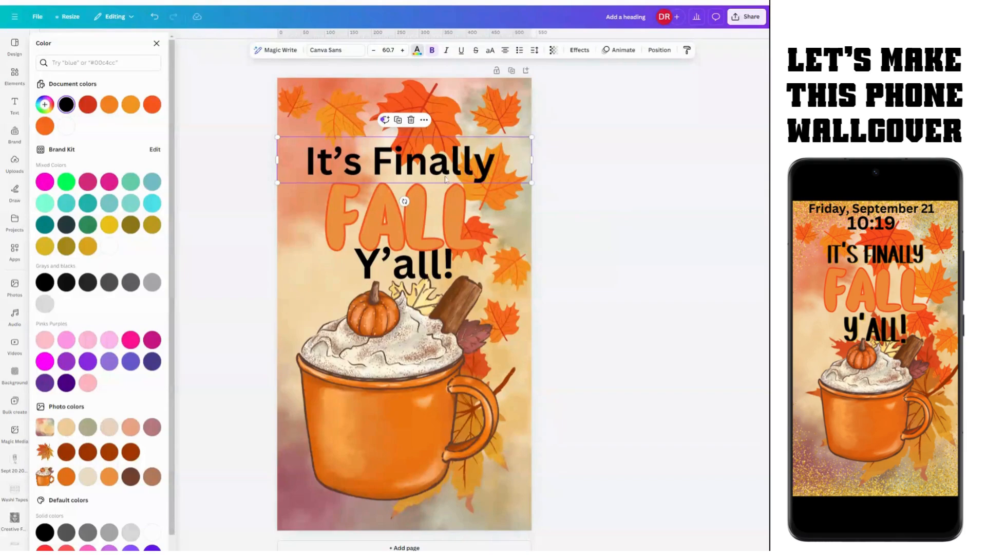
left_click(519, 265)
left_click(479, 160)
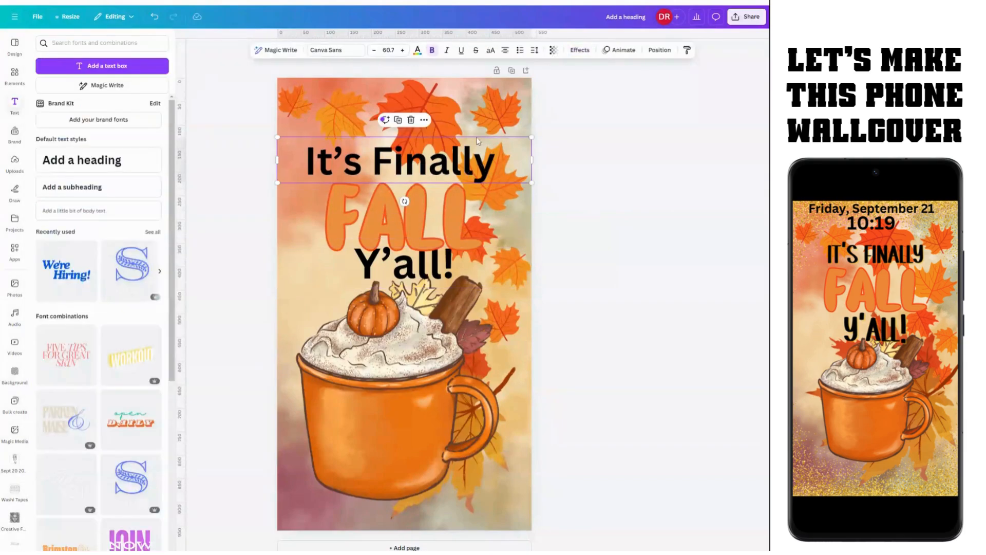
Step: Centre-align It's Finally, delete its trailing space, and open its font list
left_click(506, 52)
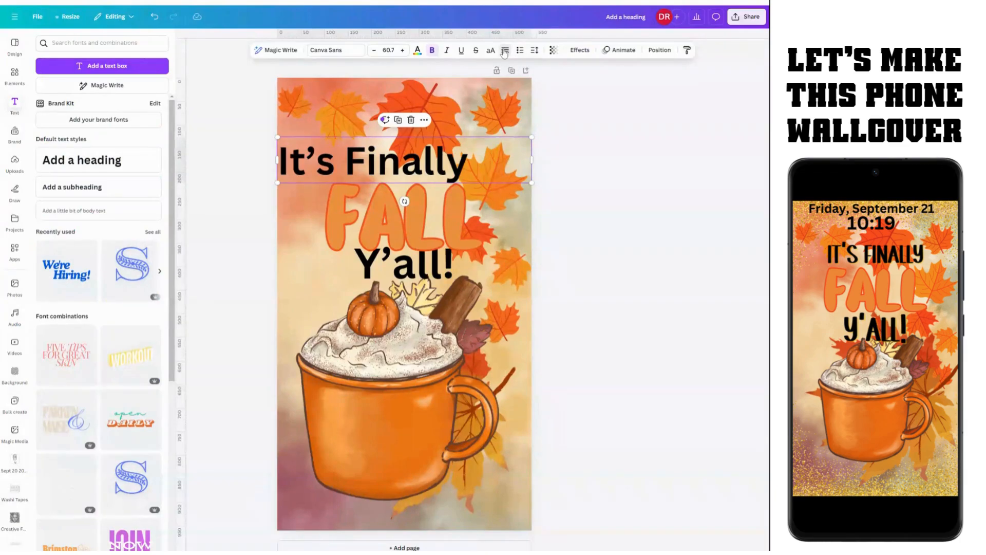
left_click(505, 52)
left_click(505, 51)
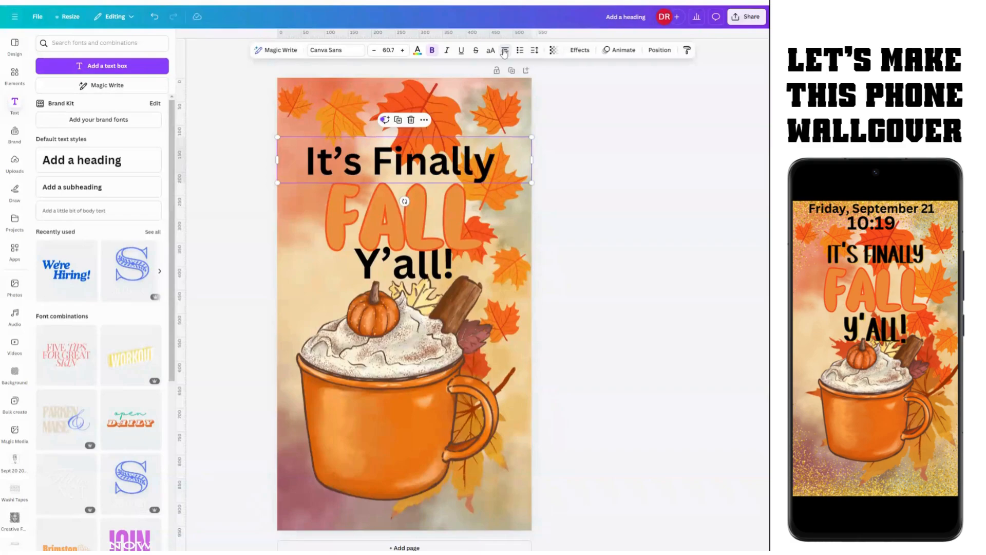
left_click(495, 159)
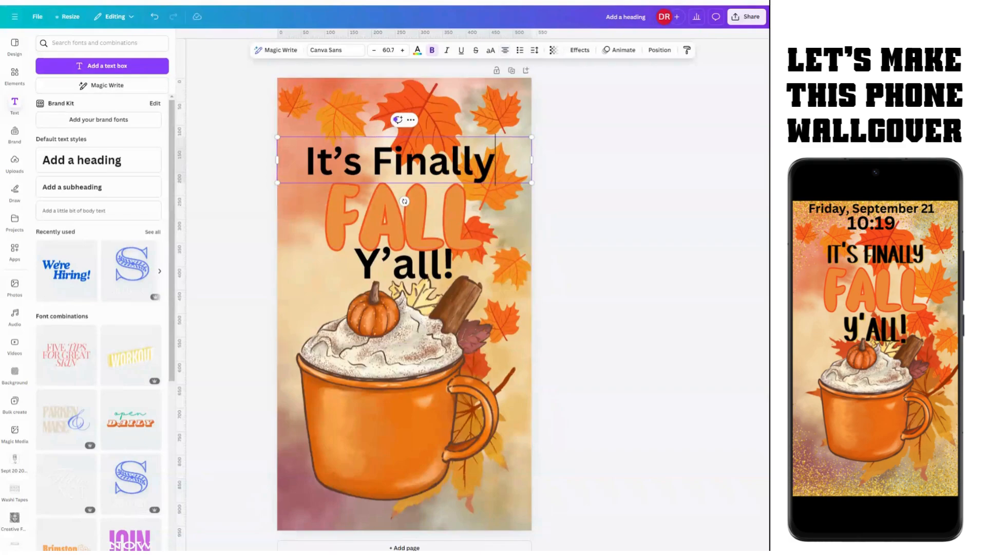
key("Delete")
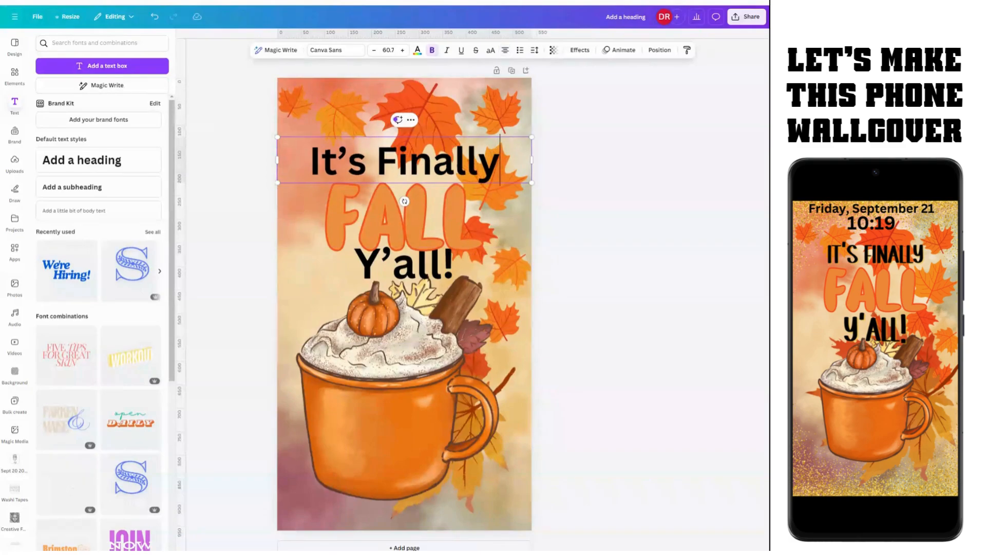
left_click(411, 276)
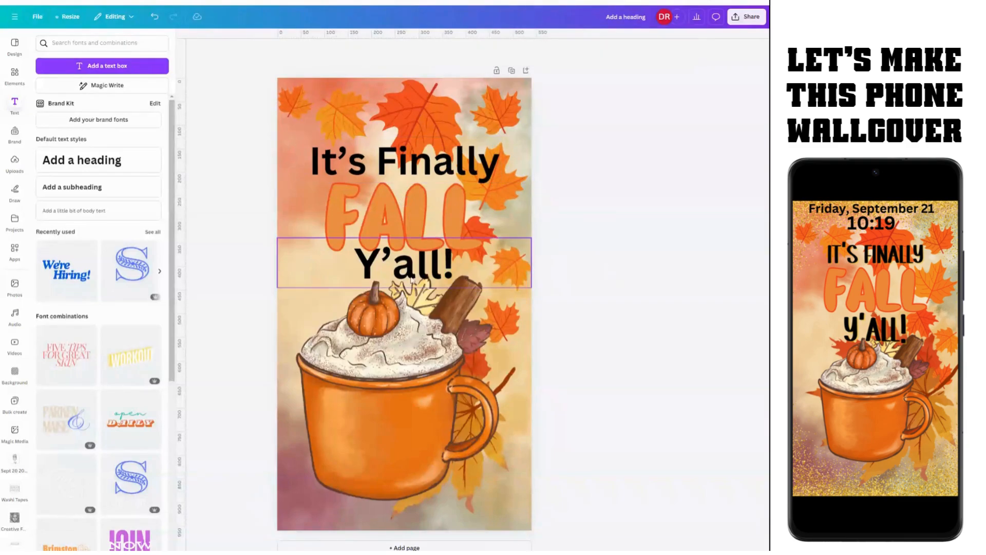
left_click(438, 166)
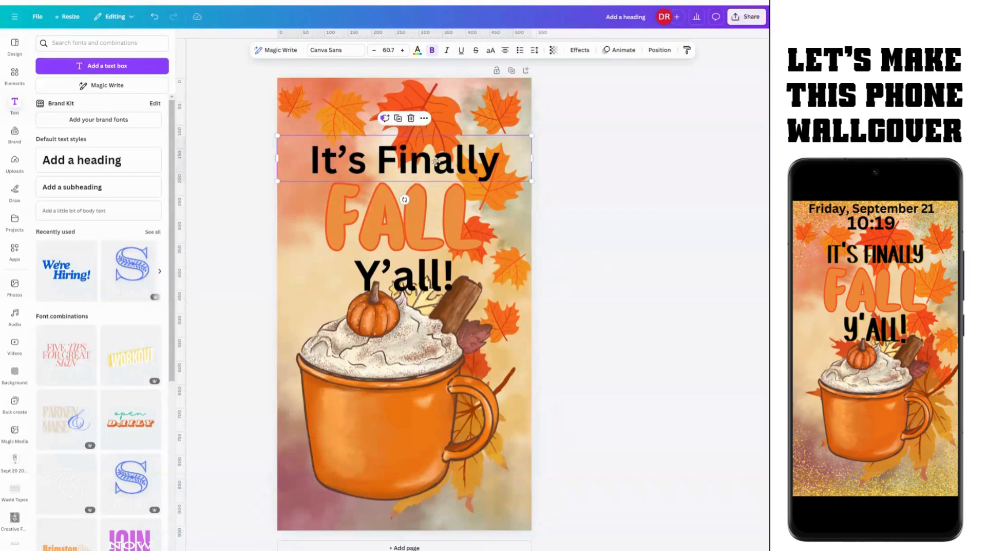
left_click(341, 52)
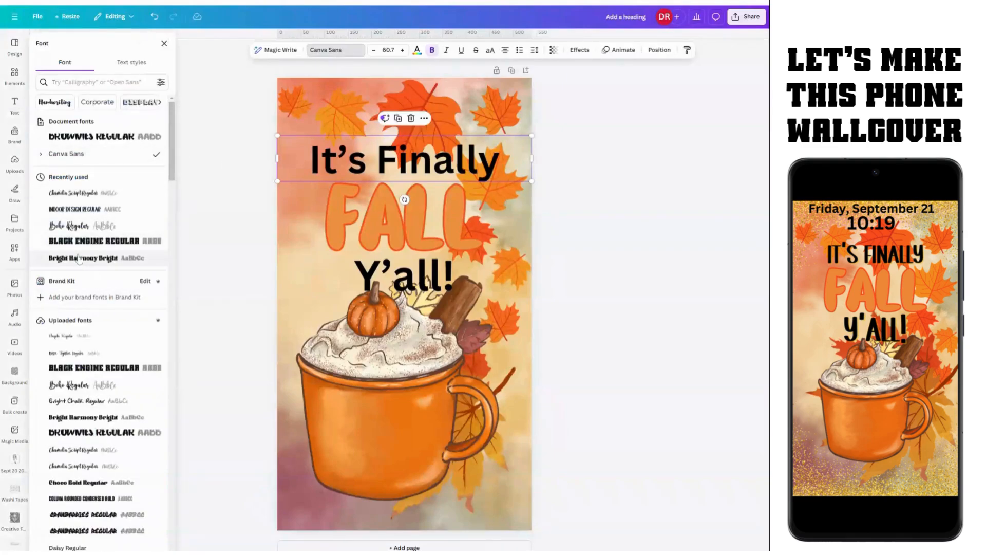
Step: Set the It's Finally heading in Indoor Design Regular from Recently used
left_click(71, 214)
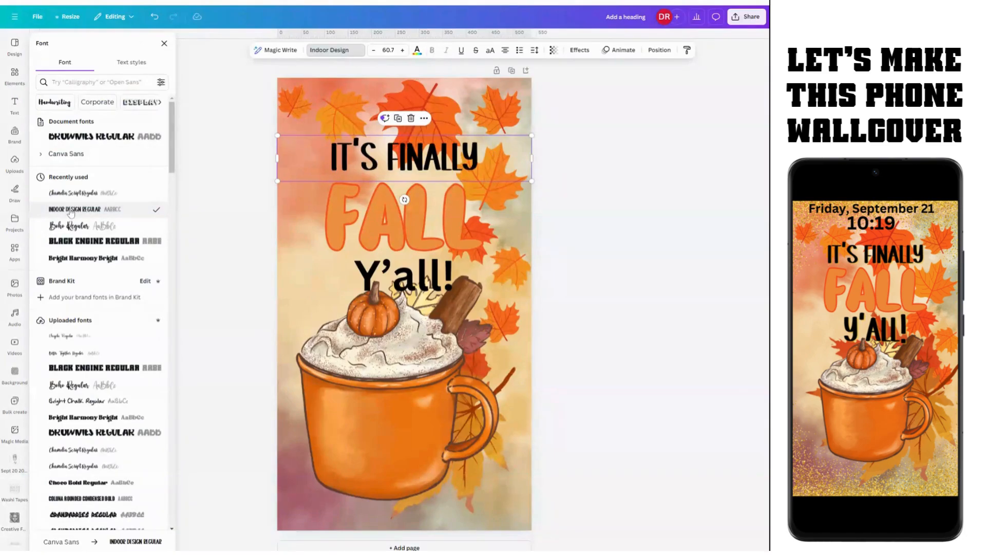
left_click(382, 221)
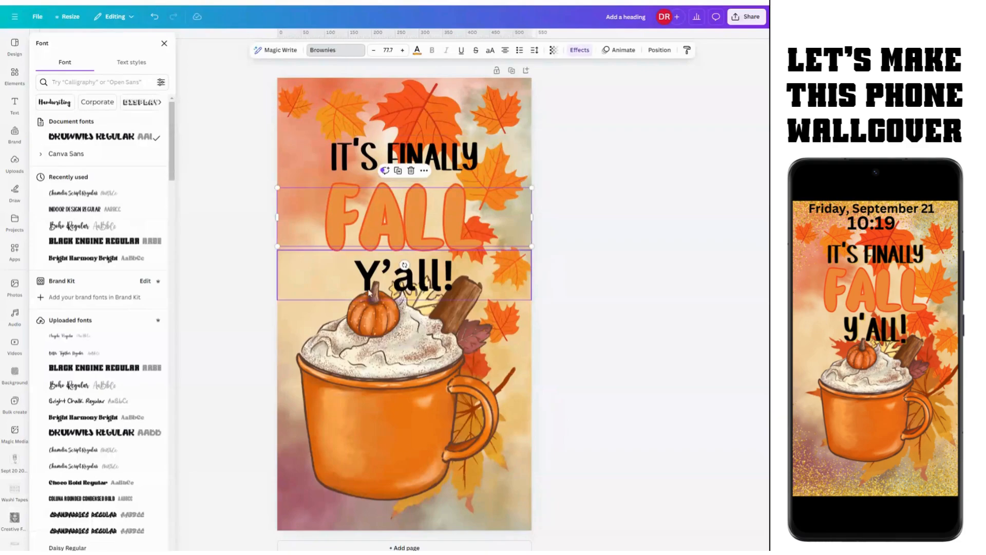
left_click(403, 281)
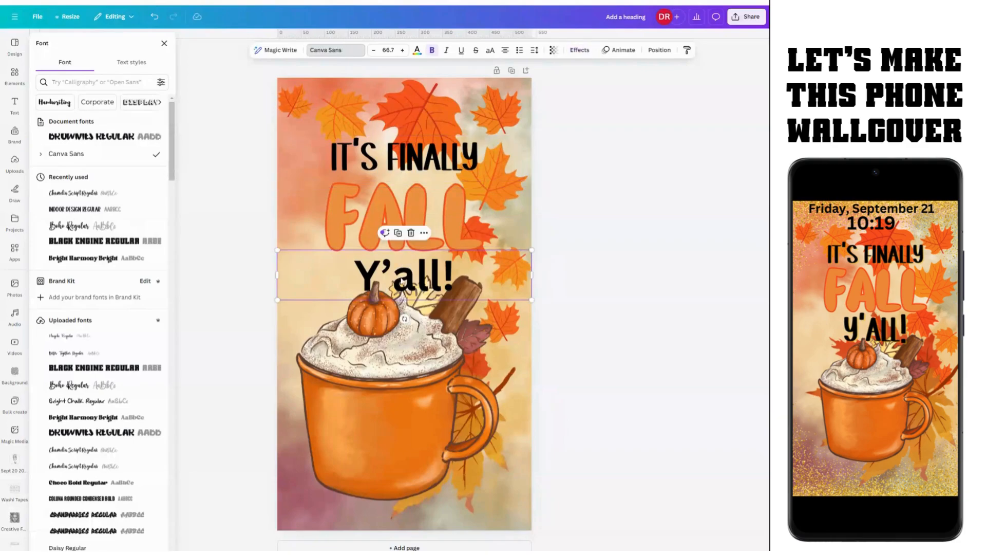
Step: Copy the IT'S FINALLY heading's style and paste it onto Y'all!
left_click(416, 162)
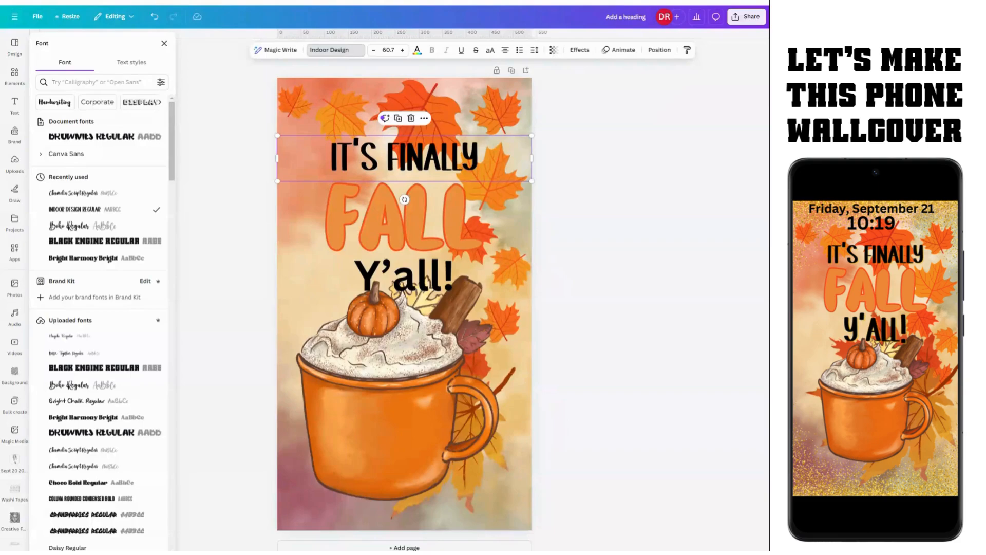
left_click(424, 119)
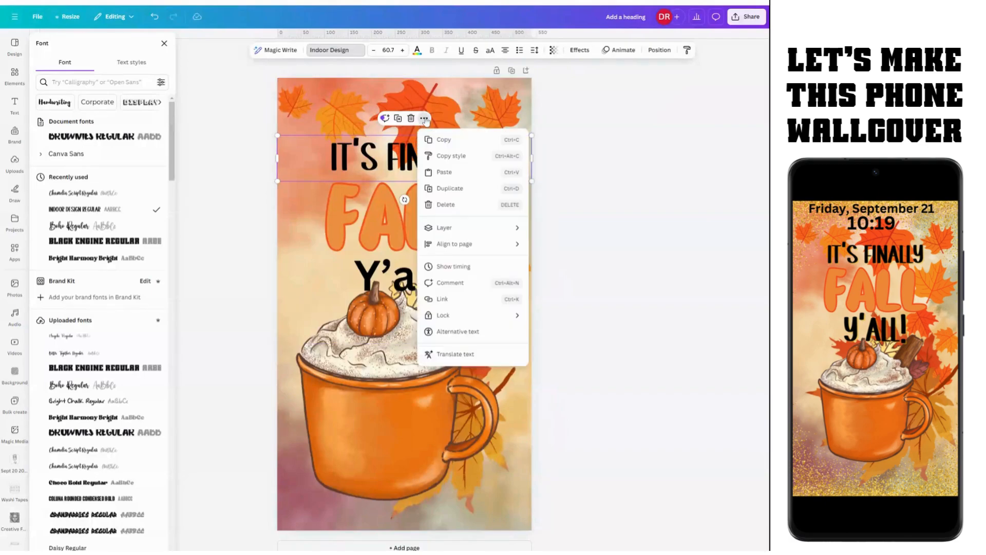
left_click(451, 156)
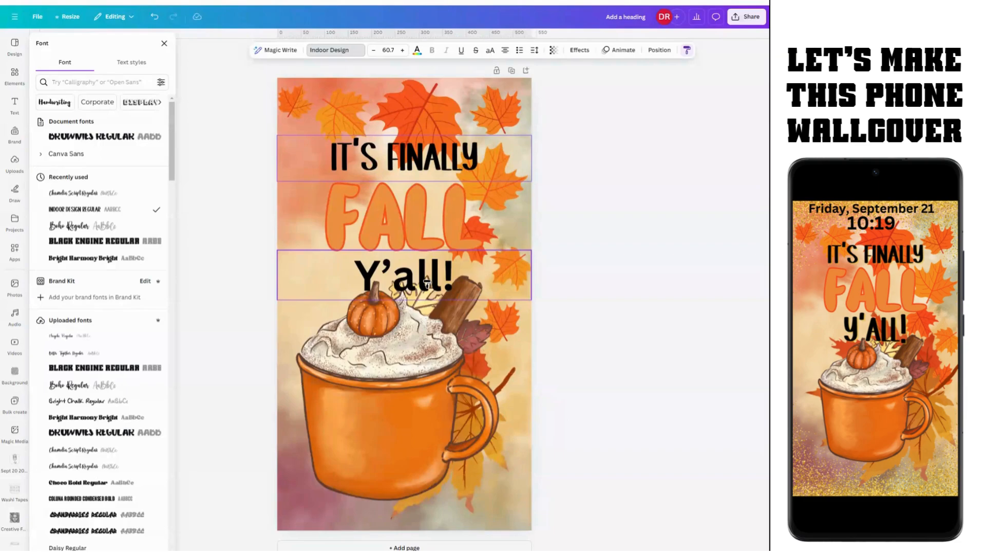
left_click(426, 282)
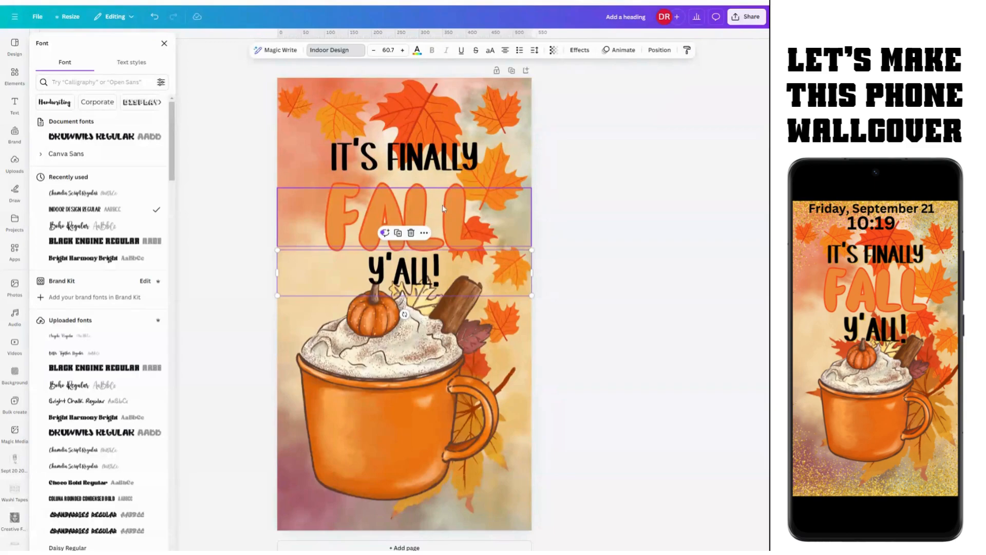
Step: Move the FALL line up slightly
left_click_drag(445, 209, 445, 205)
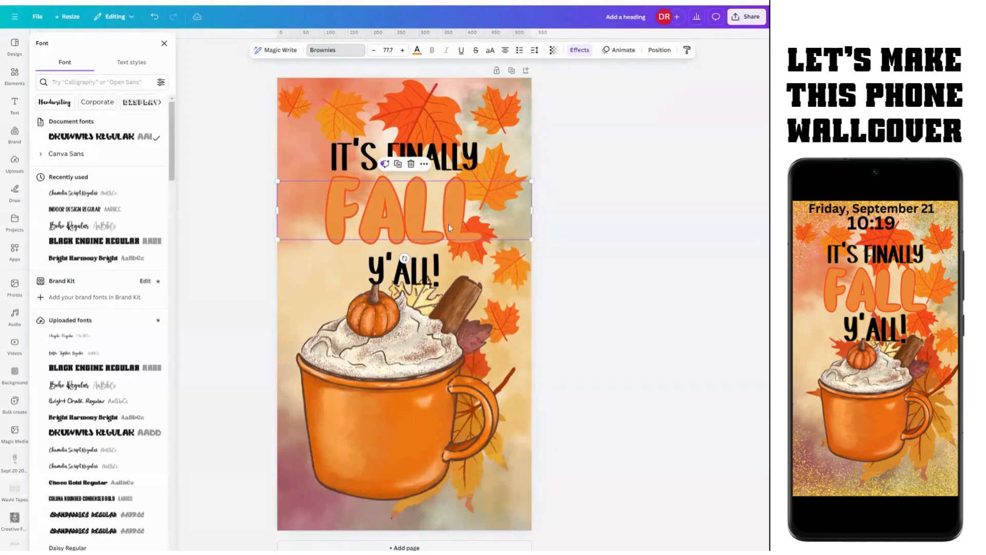
left_click(425, 277)
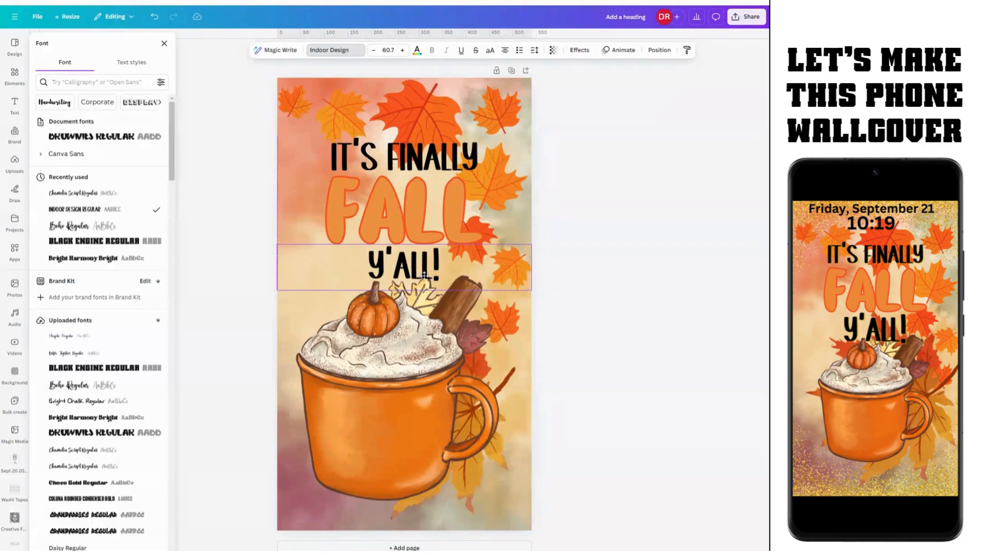
left_click(412, 153)
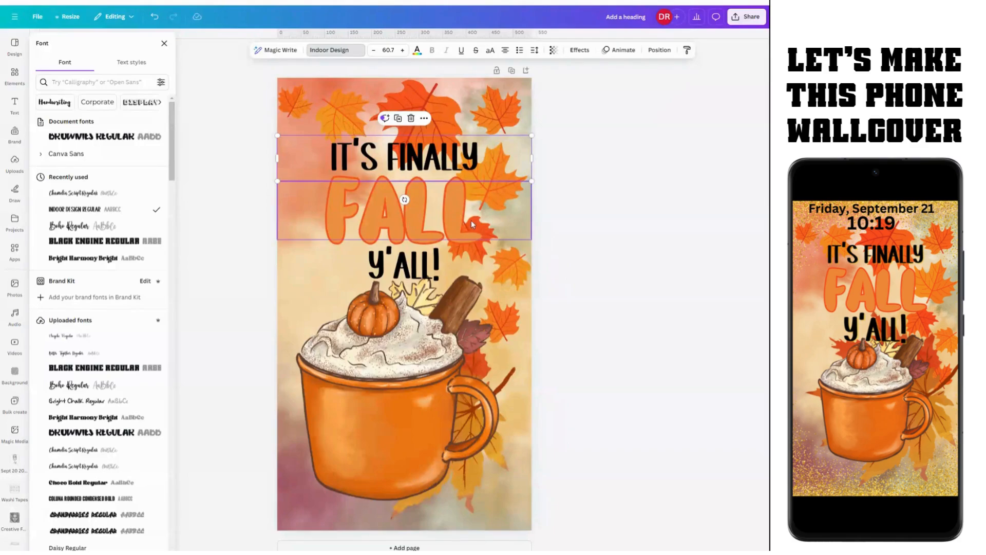
left_click(426, 272)
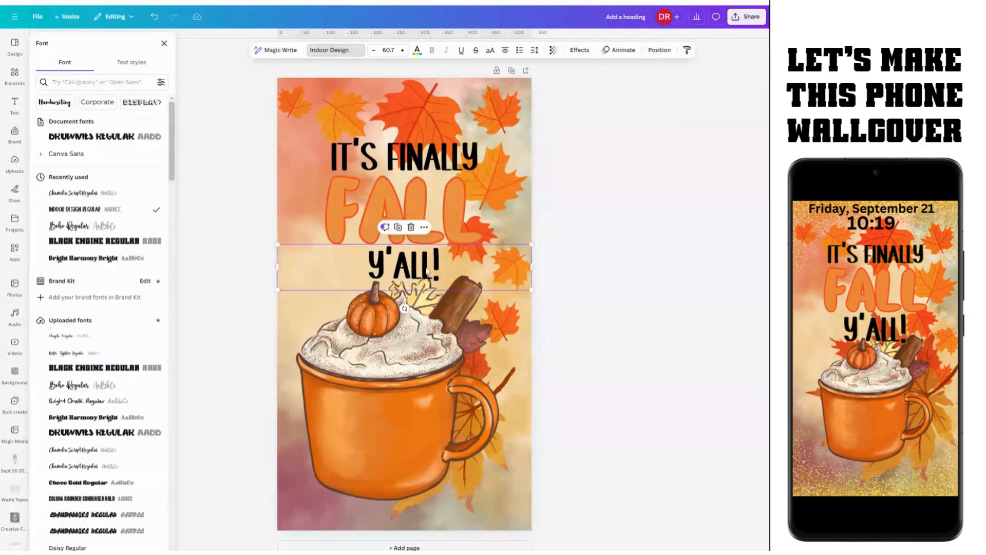
Step: Move the mug illustration up and shrink it with its corner handle
left_click(411, 434)
left_click_drag(412, 441, 419, 432)
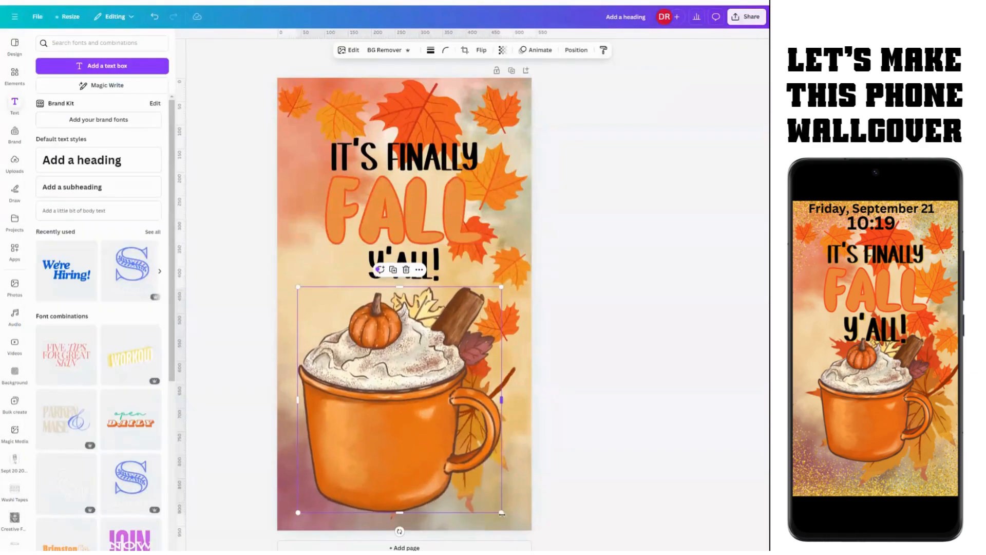
left_click_drag(484, 500, 458, 471)
left_click_drag(401, 404, 412, 399)
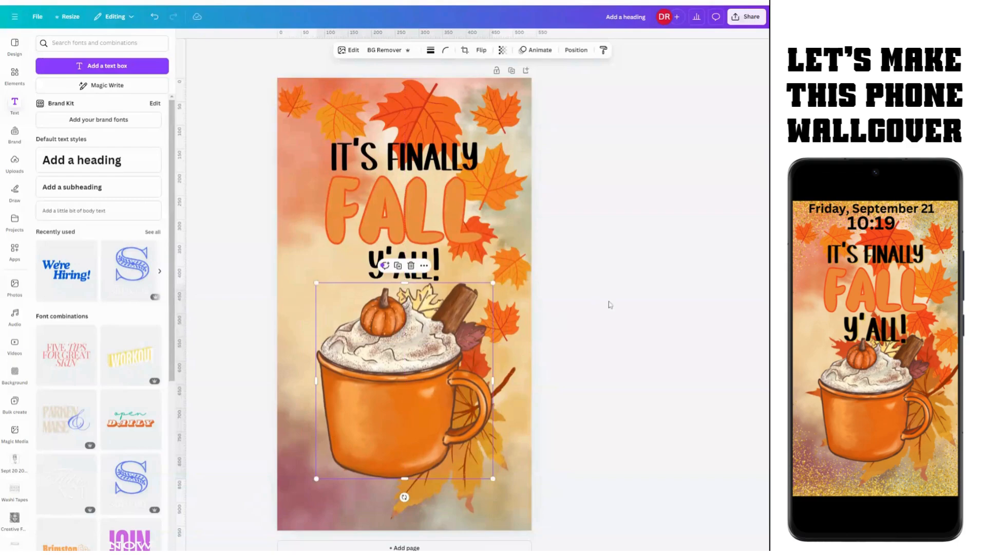
left_click(591, 320)
Step: Shift the maple leaf behind the mug and enlarge it to about 546 × 551
left_click(494, 477)
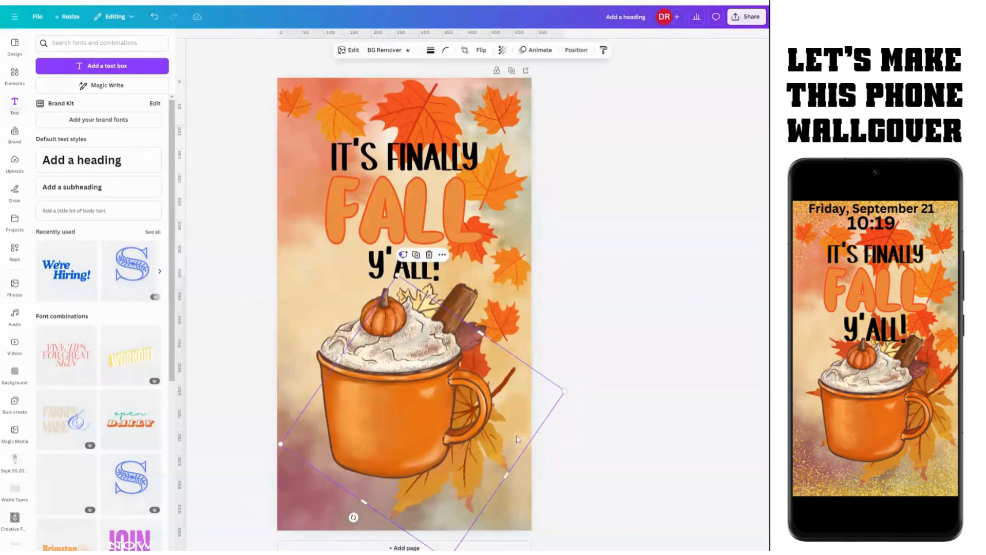
left_click_drag(517, 439, 521, 447)
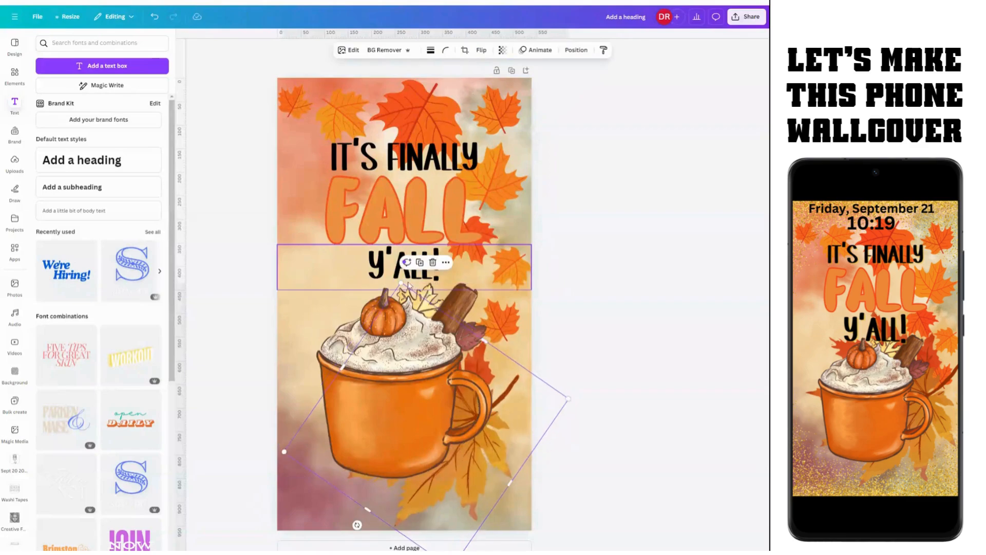
left_click_drag(400, 282, 349, 213)
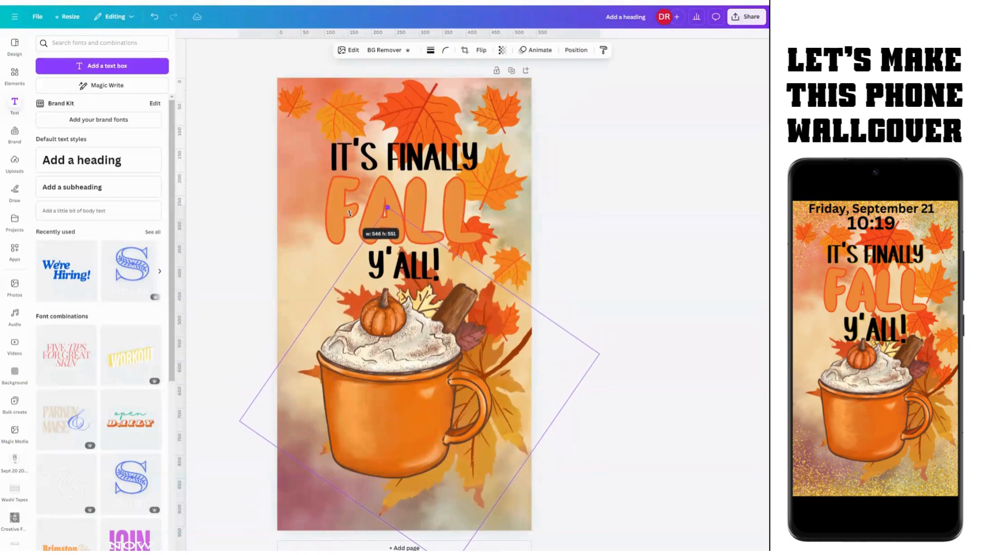
left_click(598, 289)
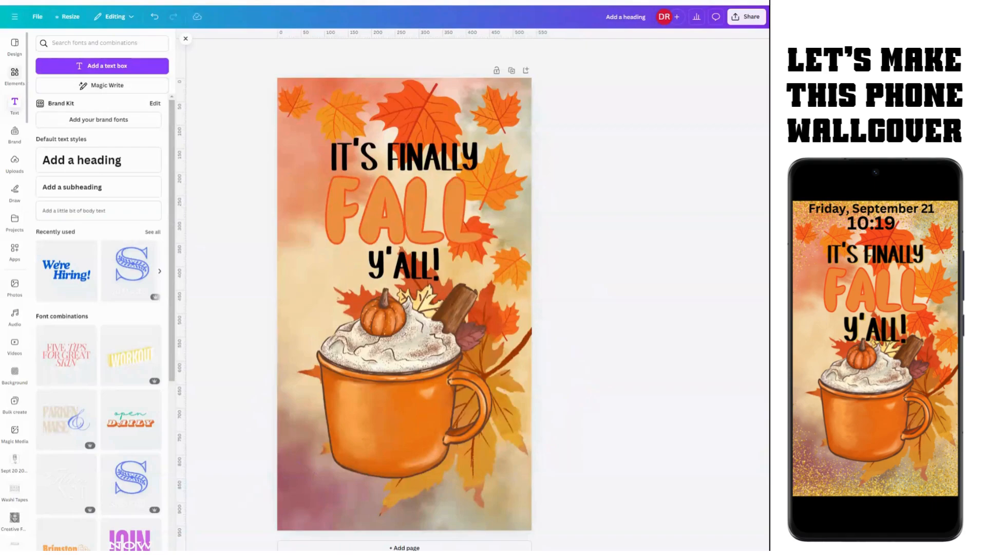
Step: Search graphics for 'GOLD glitter' and add a glitter graphic to the page
left_click(14, 76)
left_click(72, 43)
double_click(72, 43)
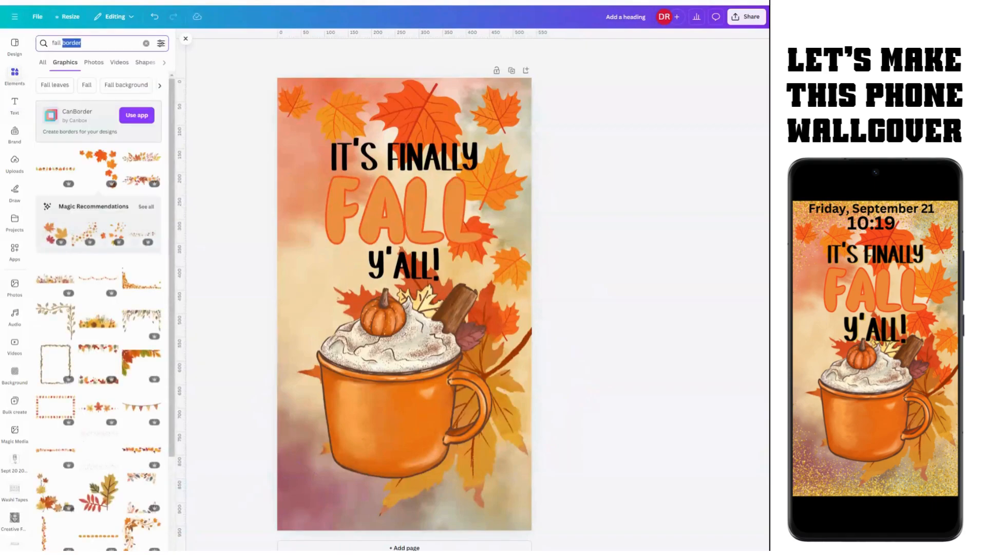
key("ctrl+a")
type("G")
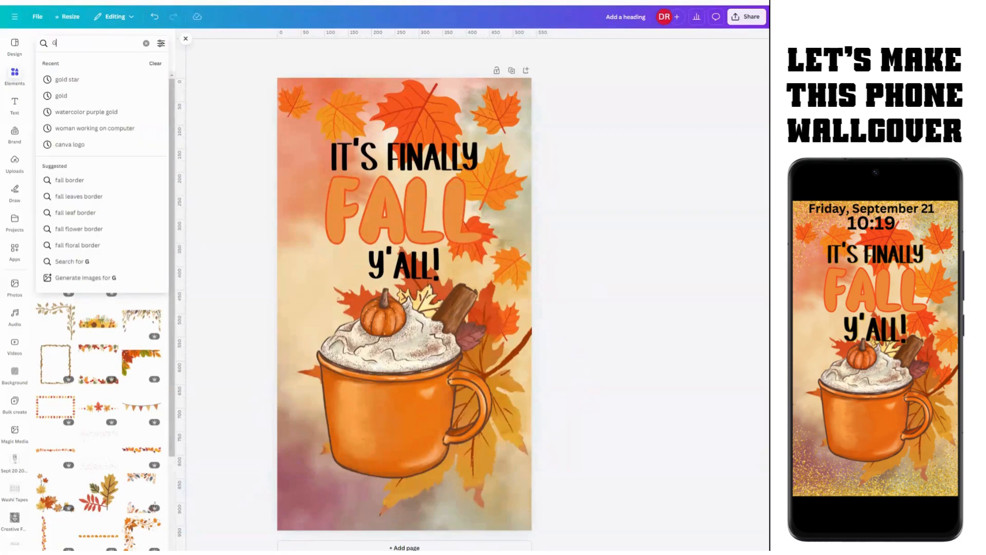
type("OLD glitter")
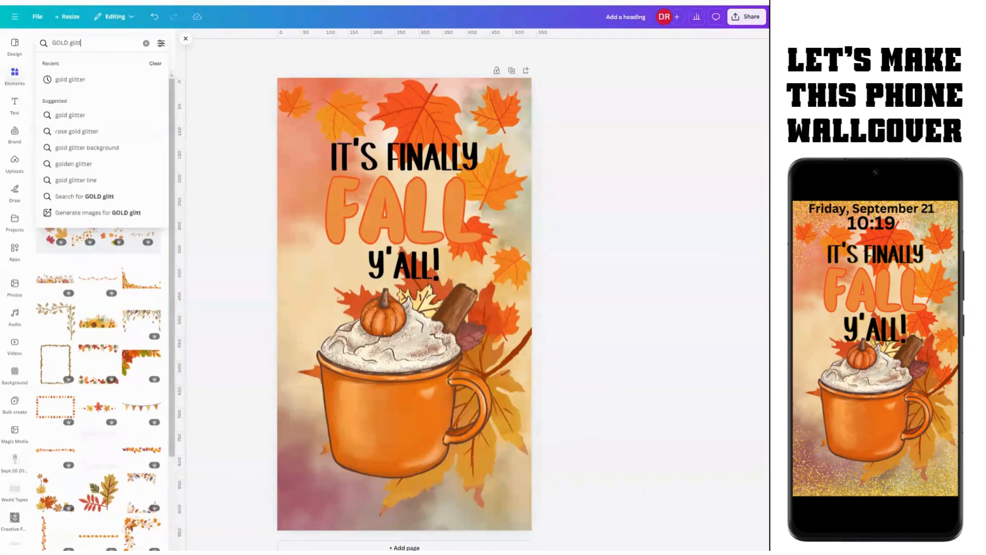
key("Return")
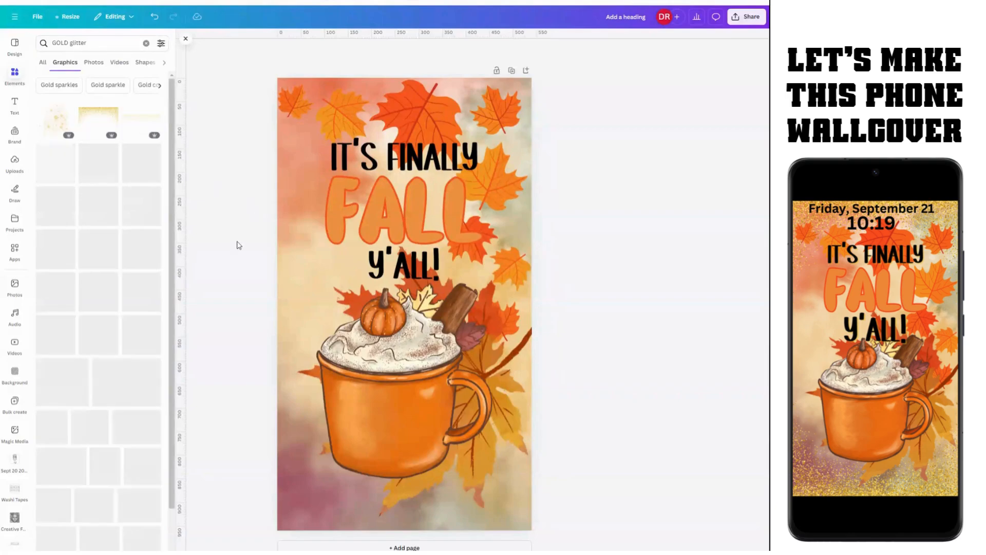
left_click(87, 114)
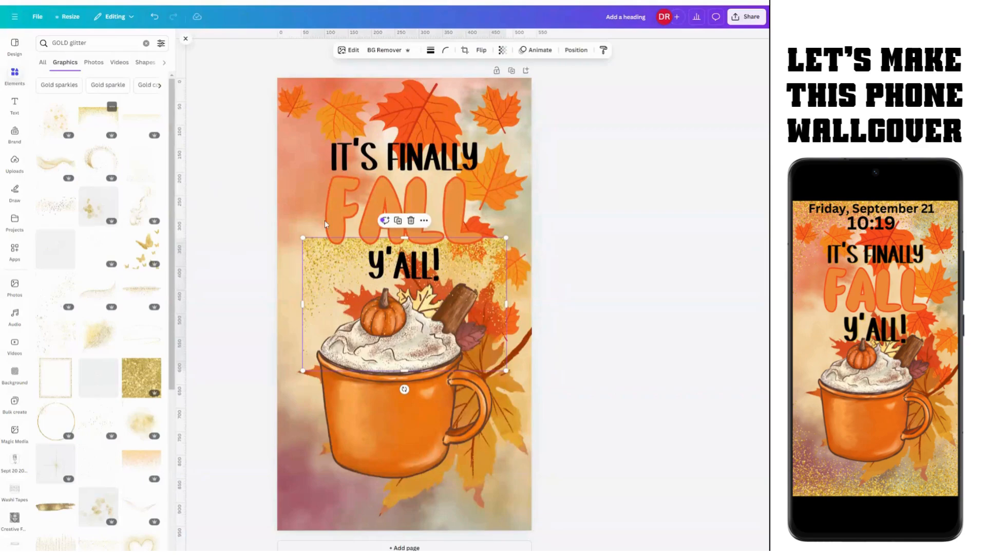
Step: Place the glitter at the top, stretch it to full width, and send it to back
left_click_drag(323, 263, 298, 103)
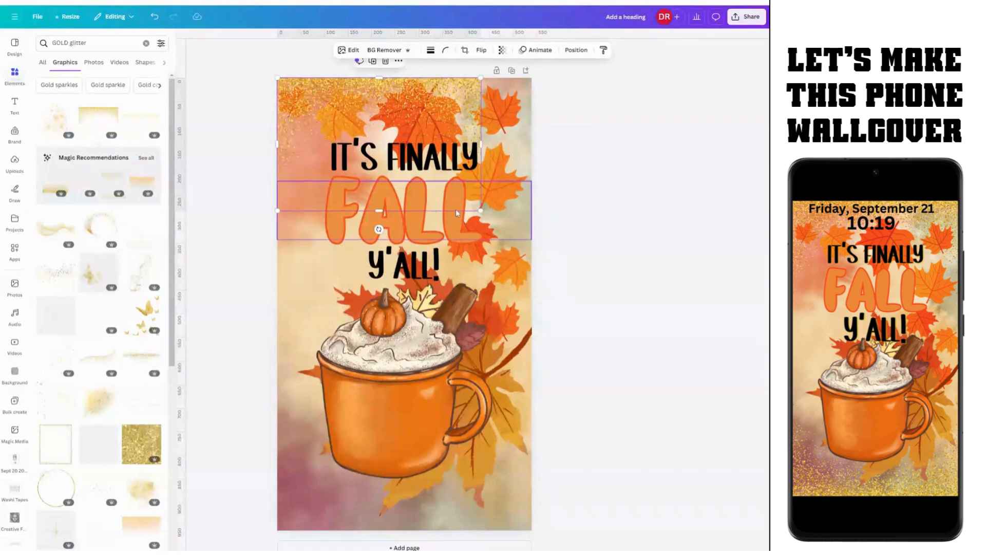
left_click_drag(480, 210, 532, 243)
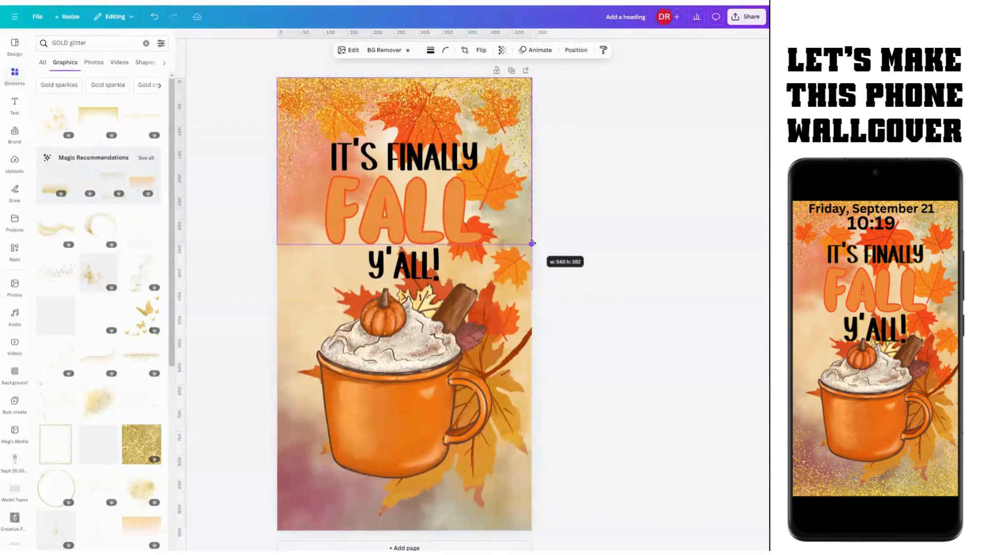
left_click(575, 50)
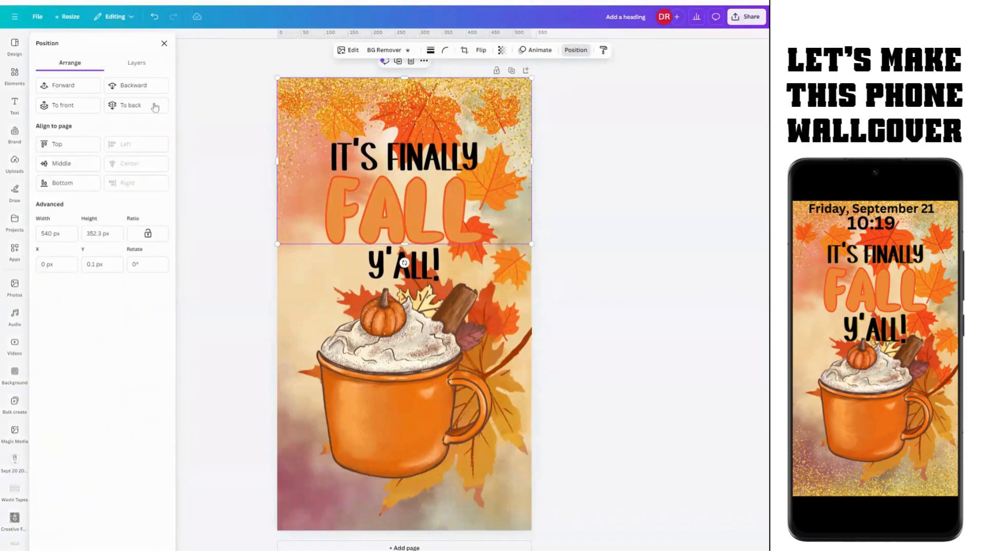
left_click(125, 103)
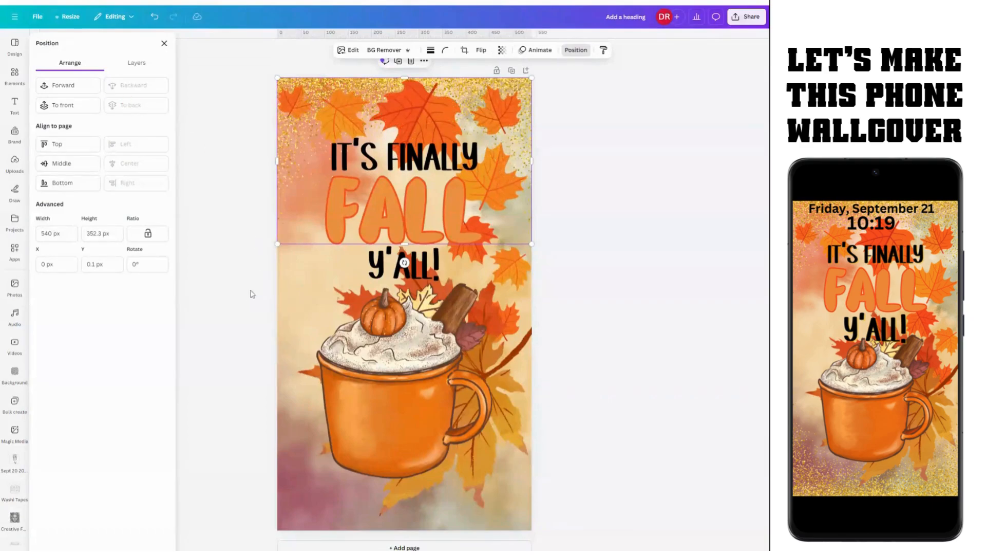
left_click(583, 251)
Step: Move the leaf graphic under the title down to reveal the glitter
left_click(523, 122)
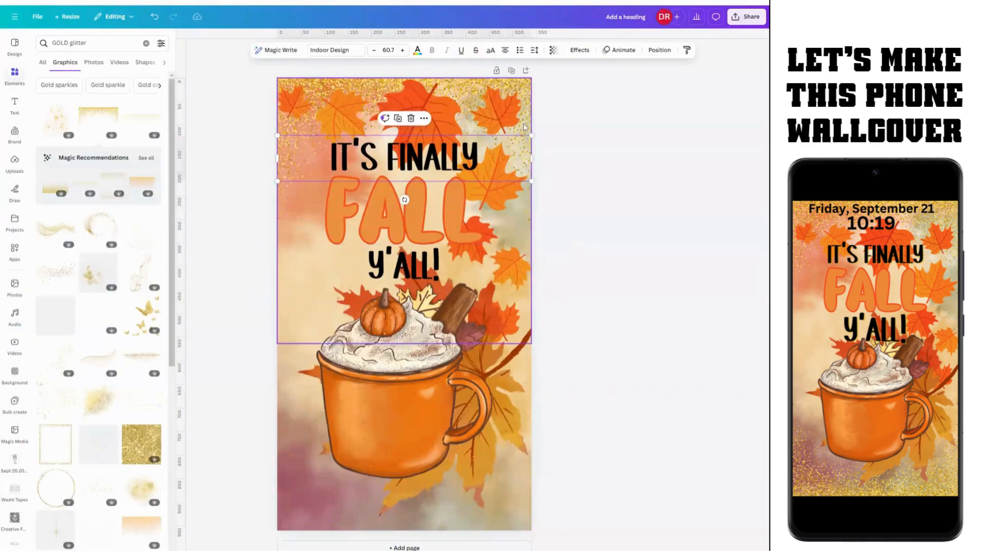
left_click(523, 122)
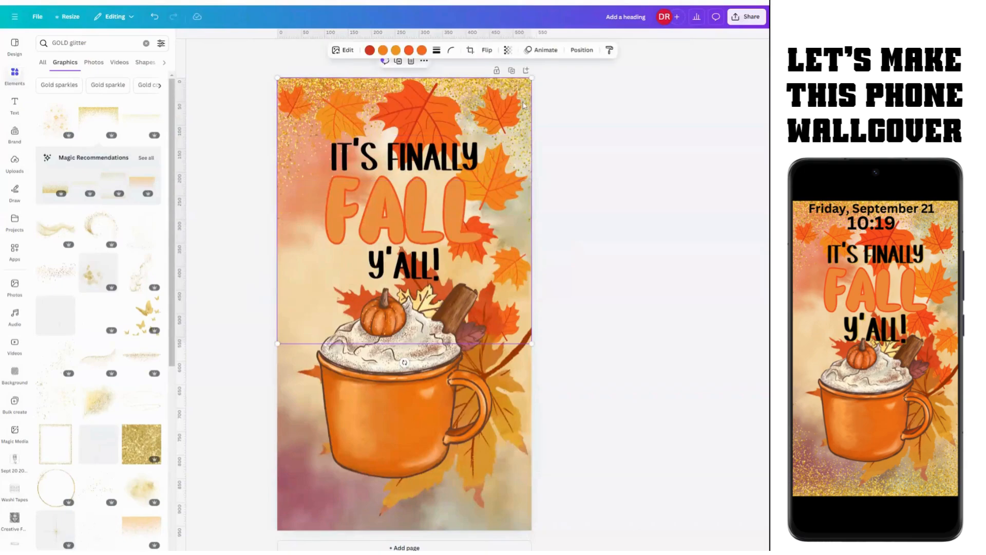
left_click_drag(484, 91, 488, 108)
left_click(482, 90)
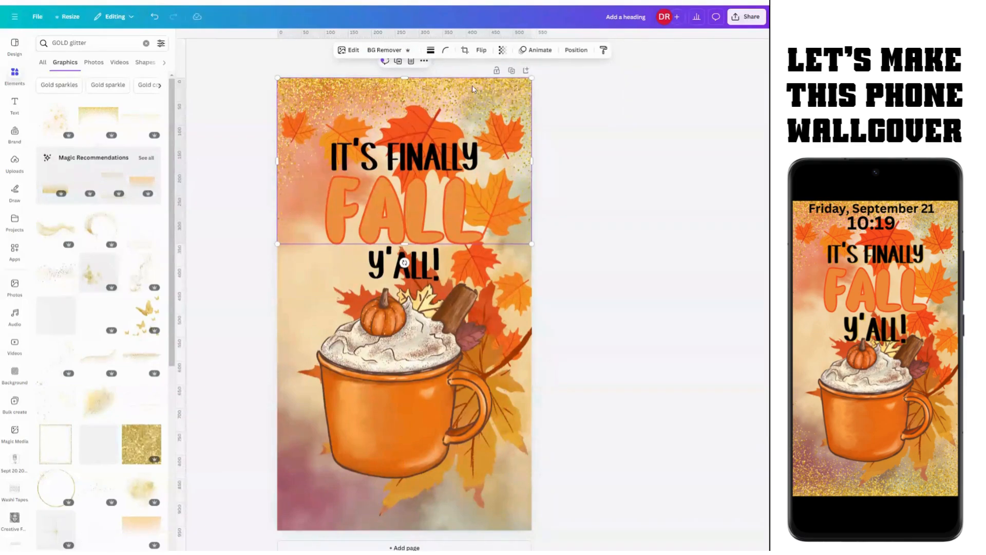
Step: Duplicate the gold glitter, move the copy to the bottom and flip it vertically
left_click(423, 62)
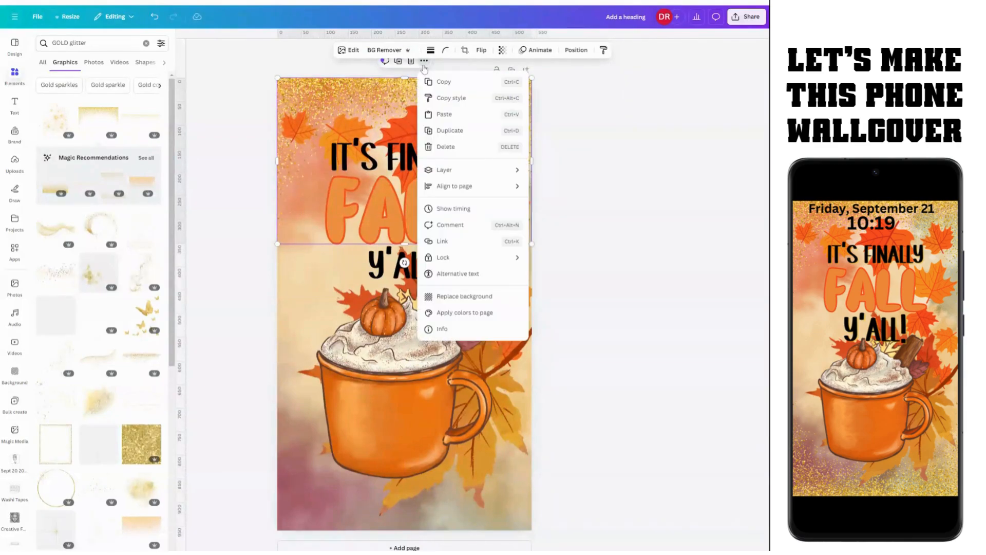
left_click(435, 131)
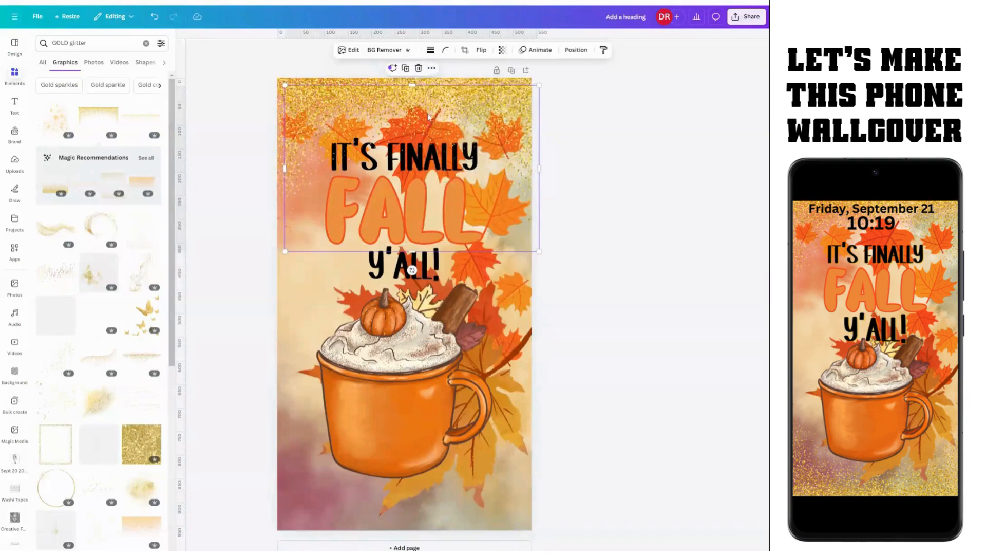
left_click_drag(430, 145, 420, 390)
left_click(481, 51)
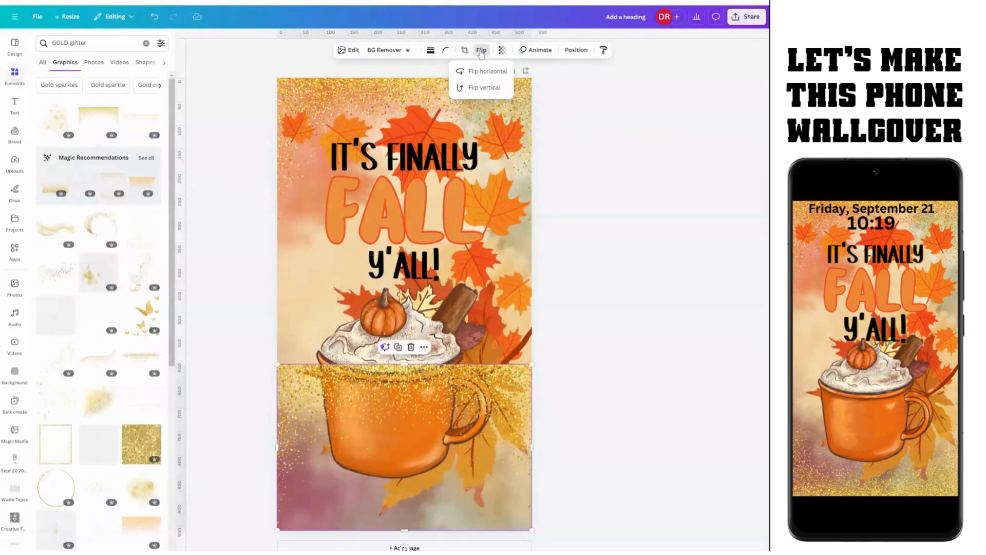
left_click(479, 87)
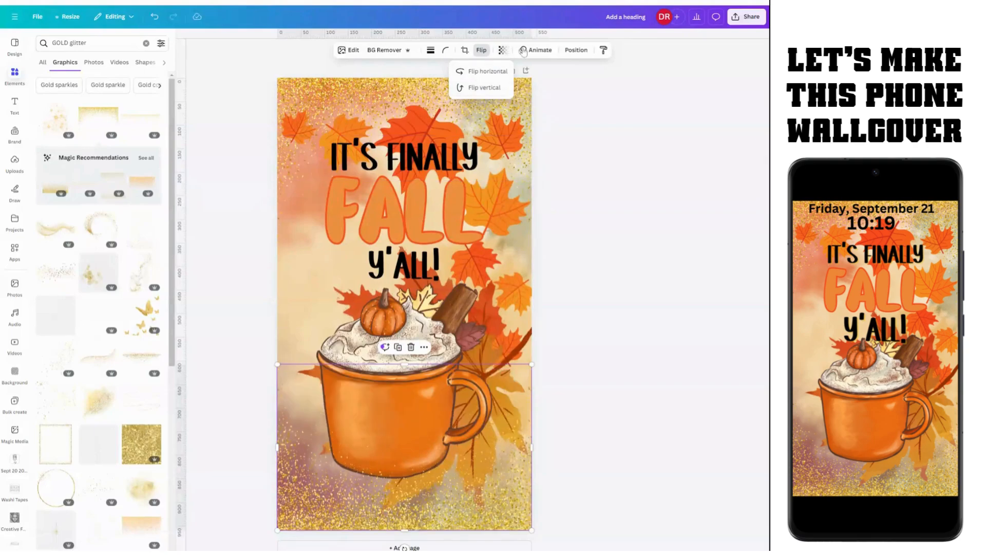
Step: Nudge the IT'S FINALLY text slightly upward
left_click(572, 50)
left_click(570, 54)
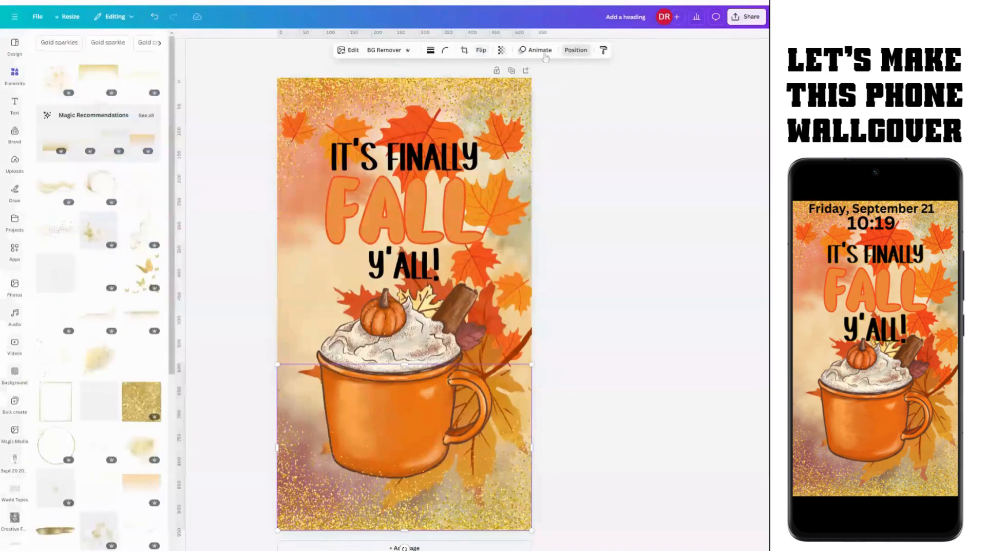
left_click(569, 53)
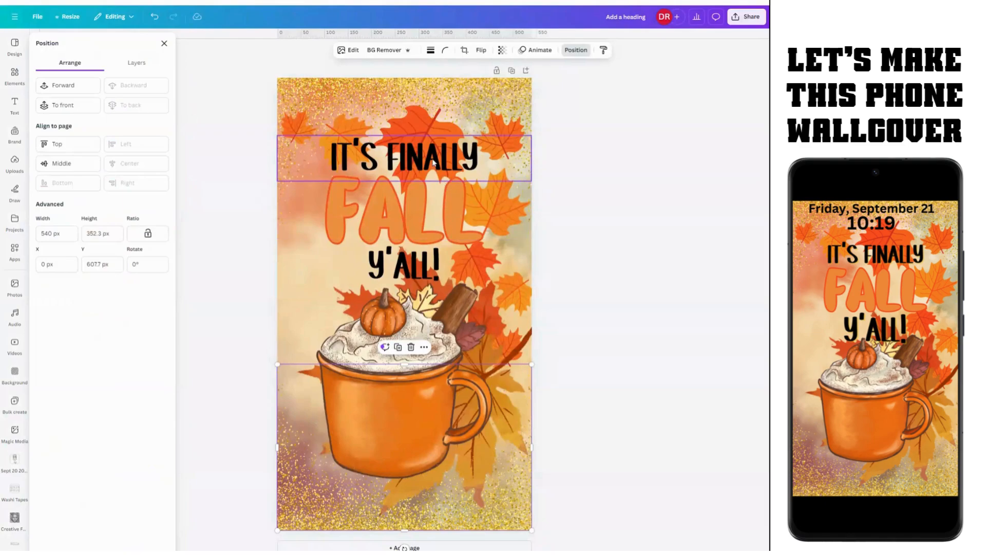
left_click_drag(430, 159, 431, 155)
Step: Raise the y'ALL! text's font size to 81.7
left_click(436, 184)
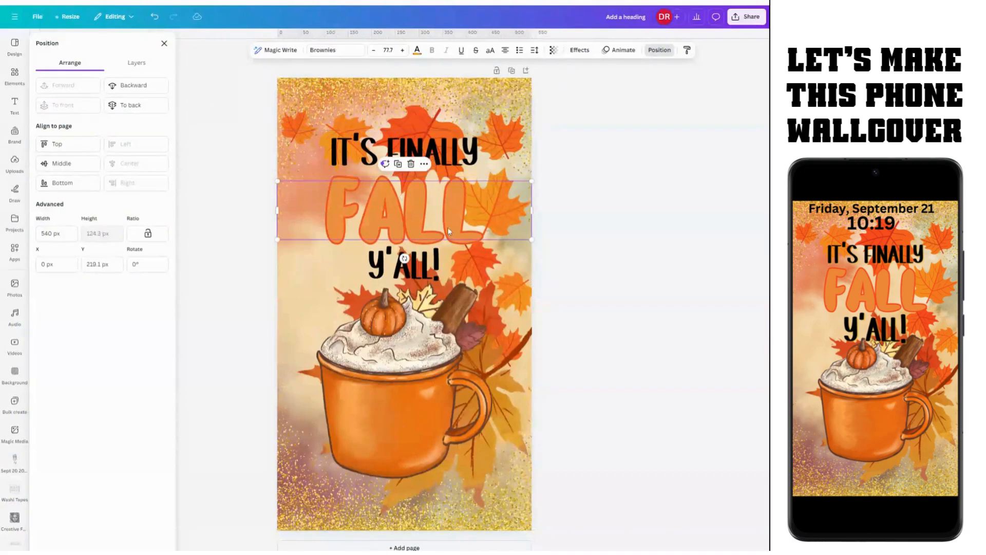
left_click(420, 276)
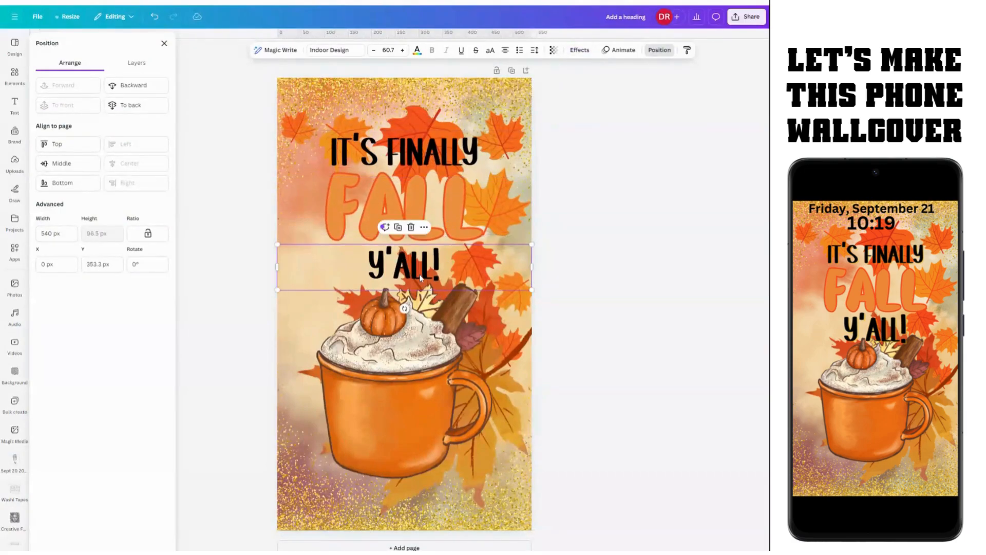
left_click(402, 51)
left_click(401, 52)
left_click(402, 51)
left_click(401, 51)
left_click(401, 51)
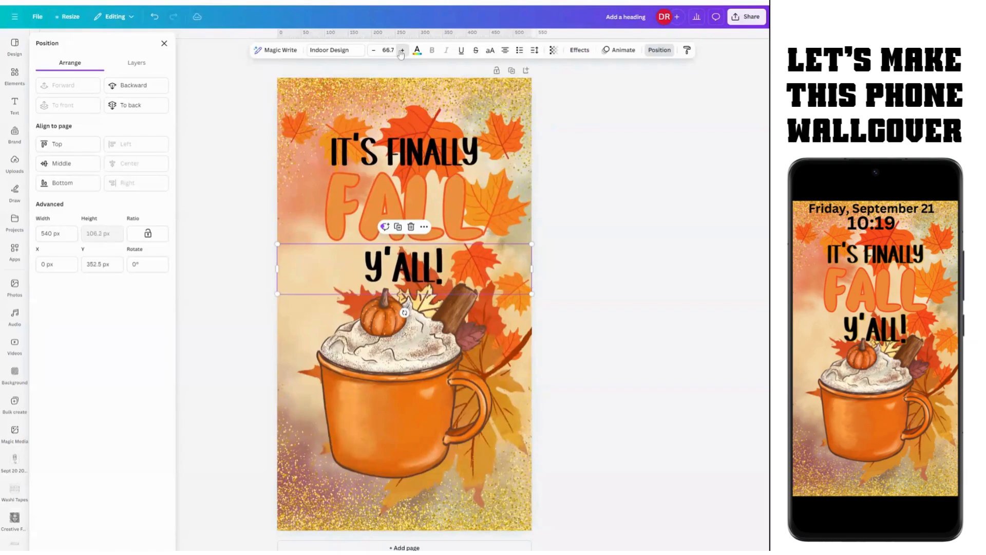
left_click(402, 52)
left_click(402, 52)
left_click(401, 51)
left_click(401, 52)
left_click(402, 51)
left_click(402, 51)
left_click(401, 51)
left_click(401, 51)
left_click(402, 51)
left_click(402, 51)
left_click(402, 51)
left_click(401, 52)
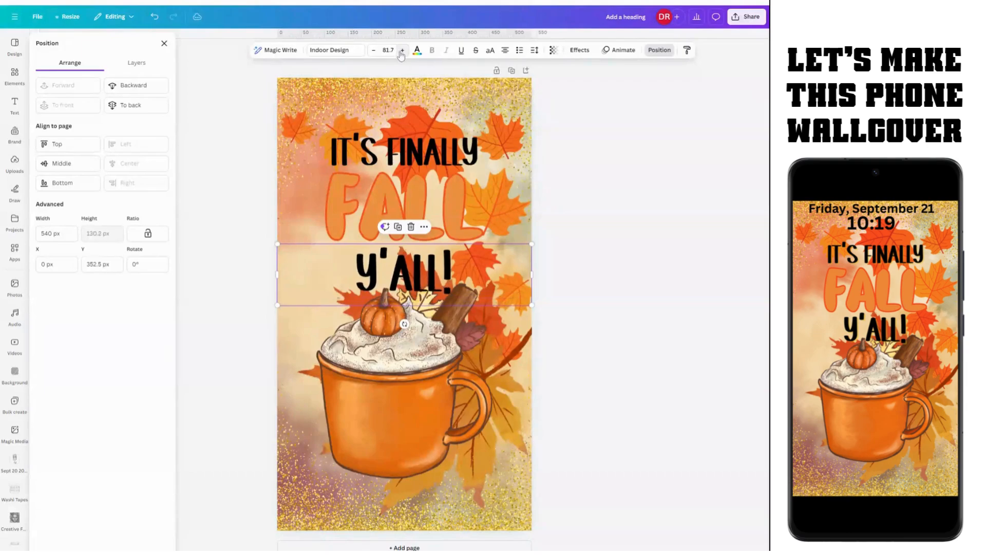
Step: Try the Hollow, Outline, Splice and Lift effect styles on y'ALL!
left_click(579, 50)
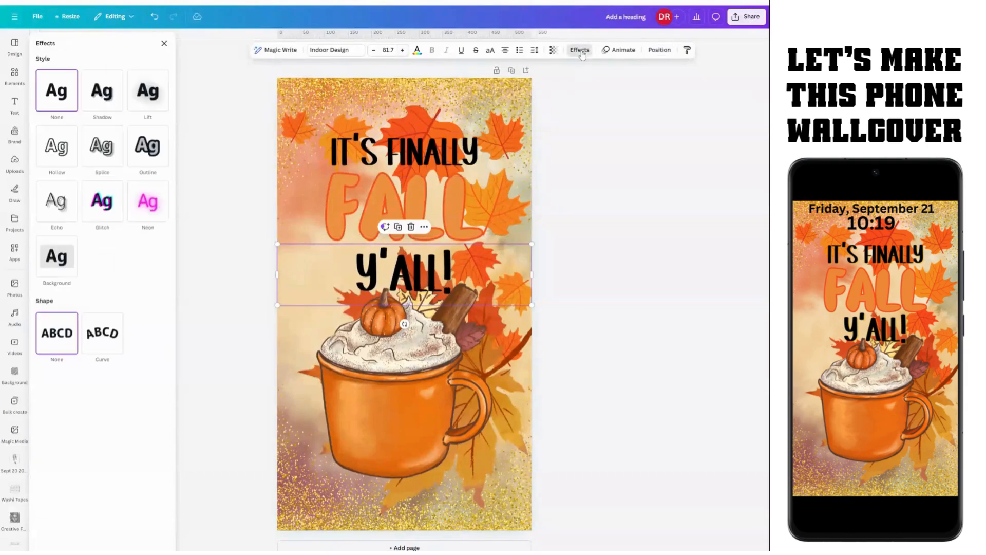
left_click(57, 153)
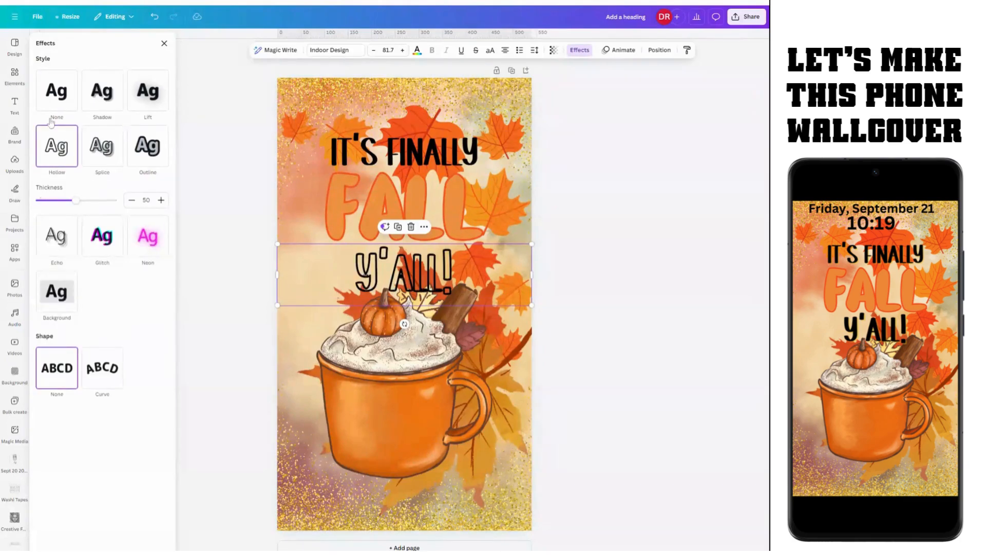
left_click(57, 90)
left_click(145, 150)
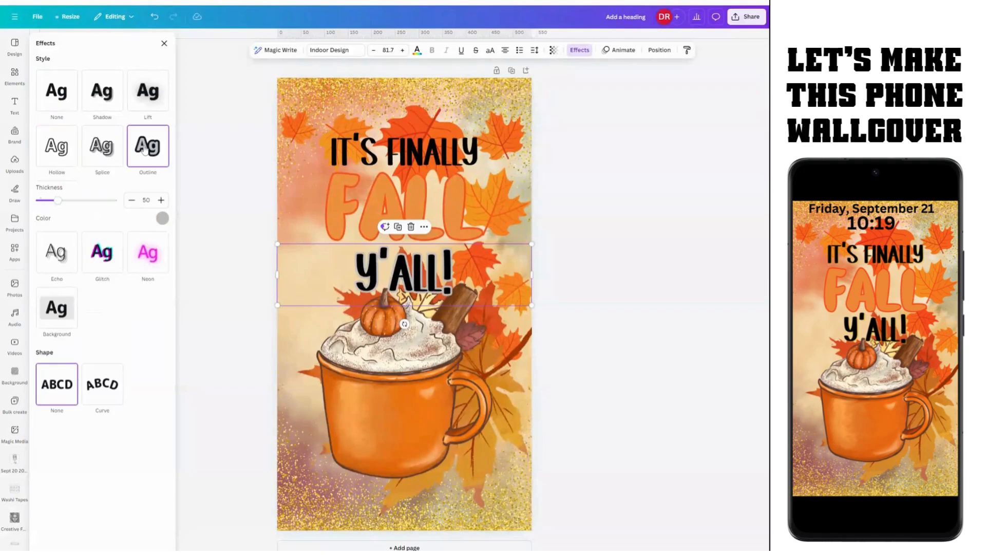
left_click(102, 152)
left_click(145, 102)
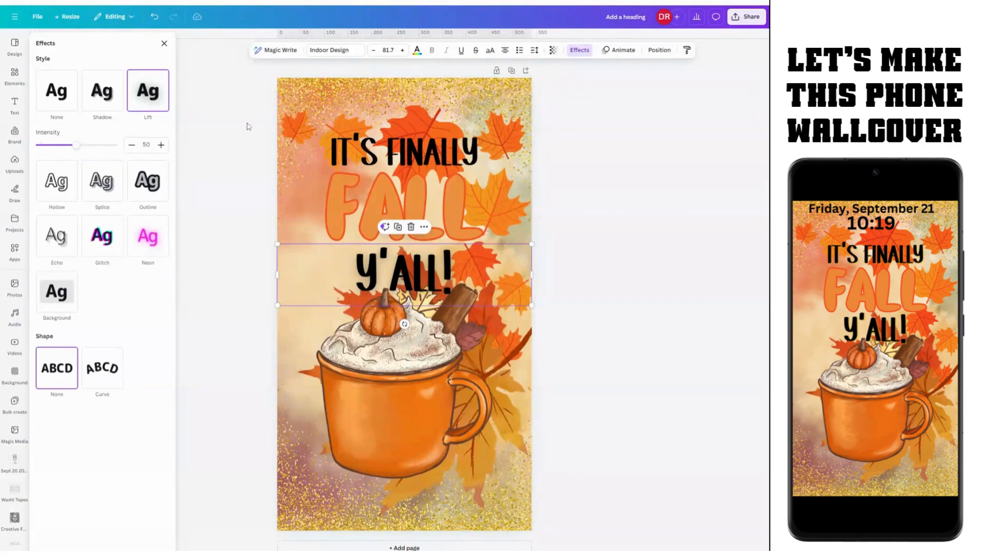
Step: Give the IT'S FINALLY text a yellow Shadow effect
left_click(387, 196)
left_click(384, 150)
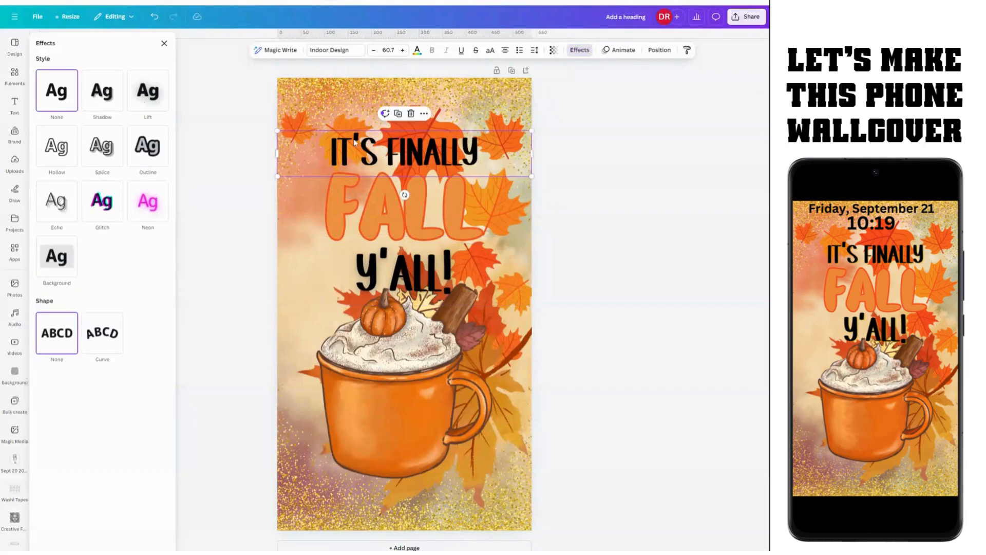
left_click(97, 99)
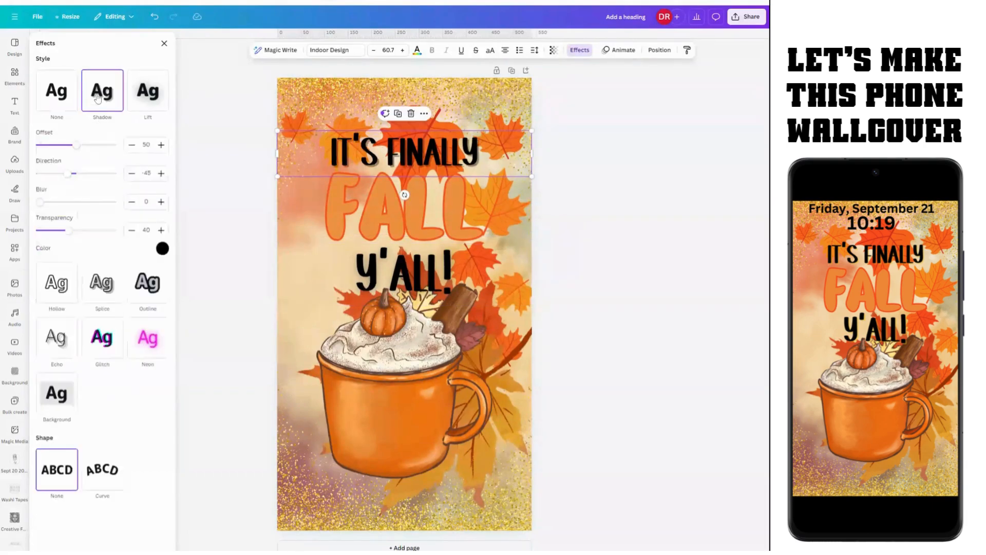
left_click(161, 249)
left_click(162, 250)
left_click(162, 250)
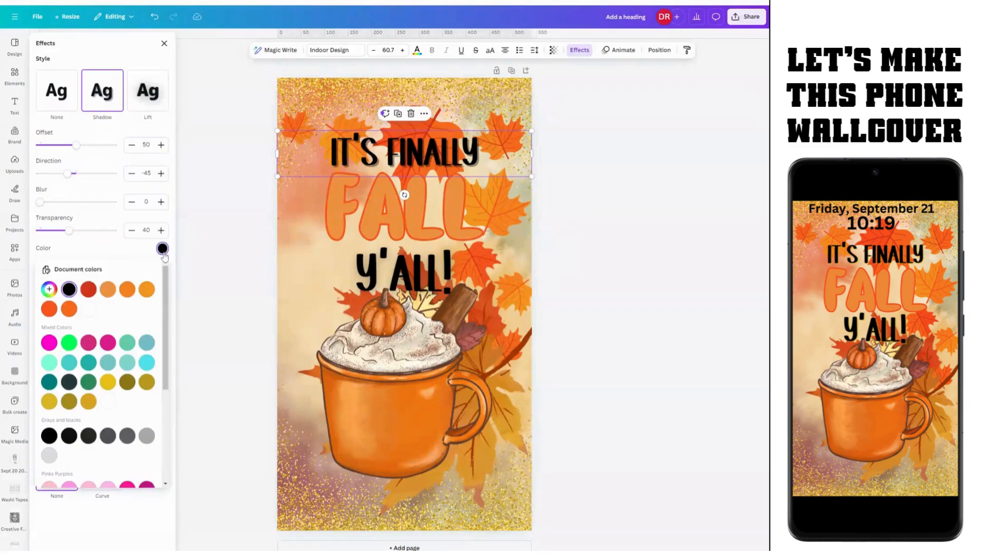
left_click(108, 383)
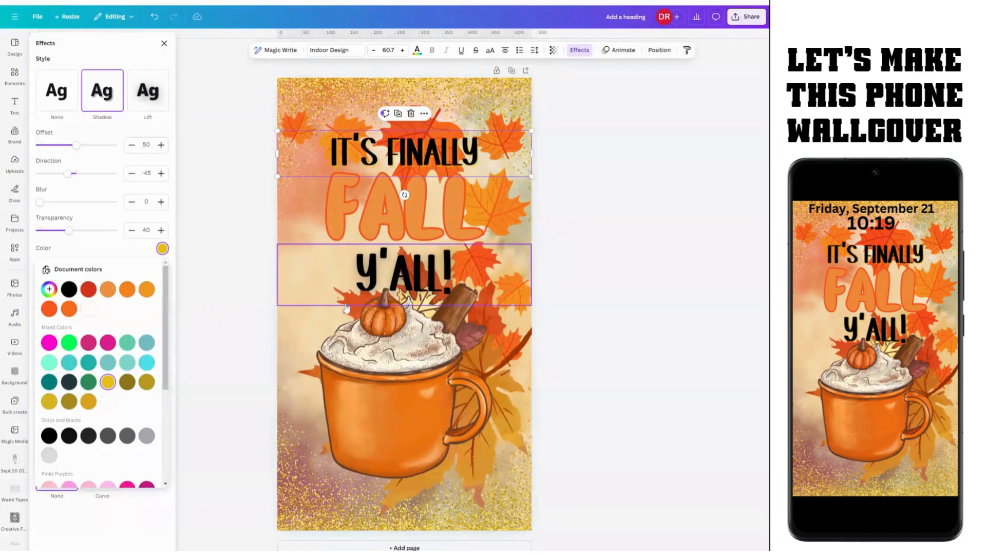
Step: Give the y'ALL! text a matching yellow Shadow effect and deselect it
left_click(395, 278)
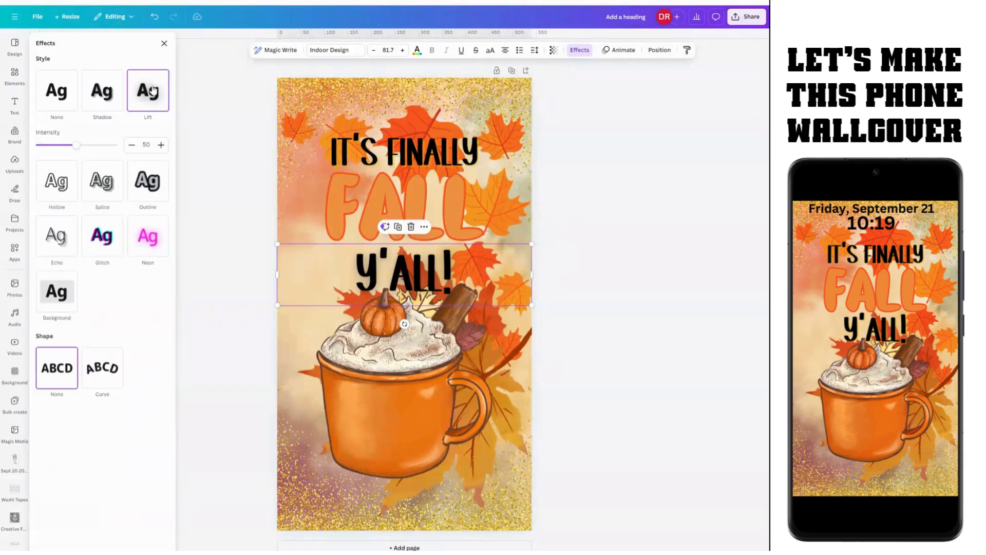
left_click(101, 92)
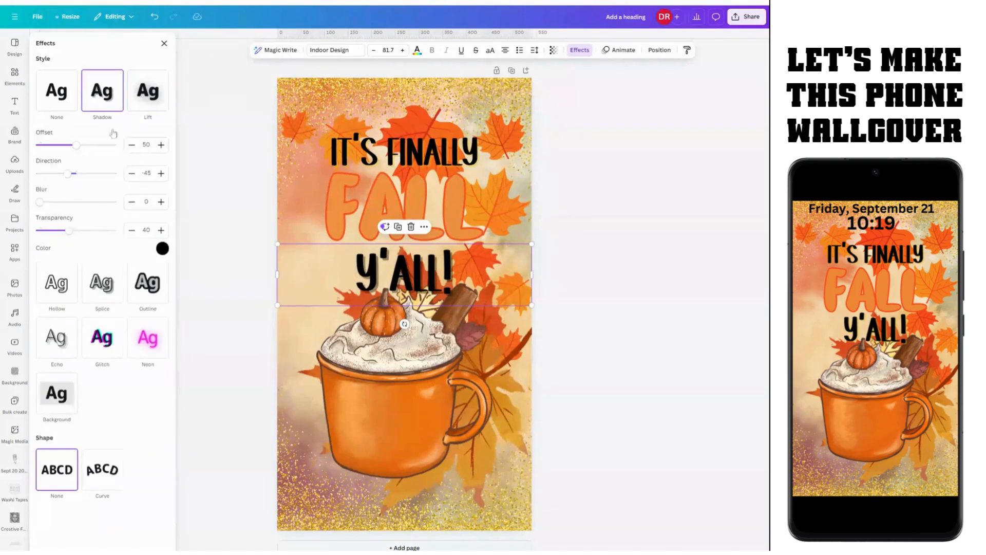
left_click(162, 248)
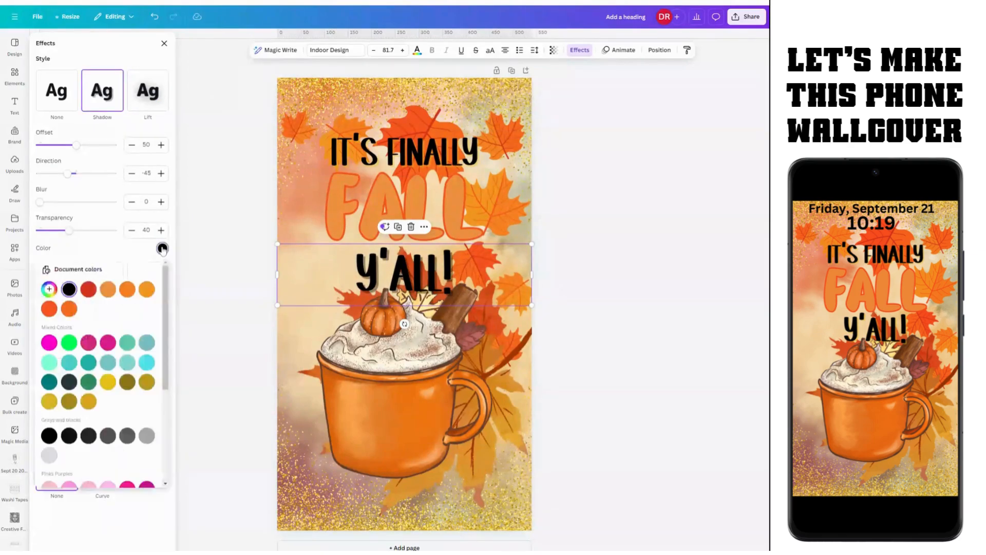
left_click(109, 381)
left_click(593, 268)
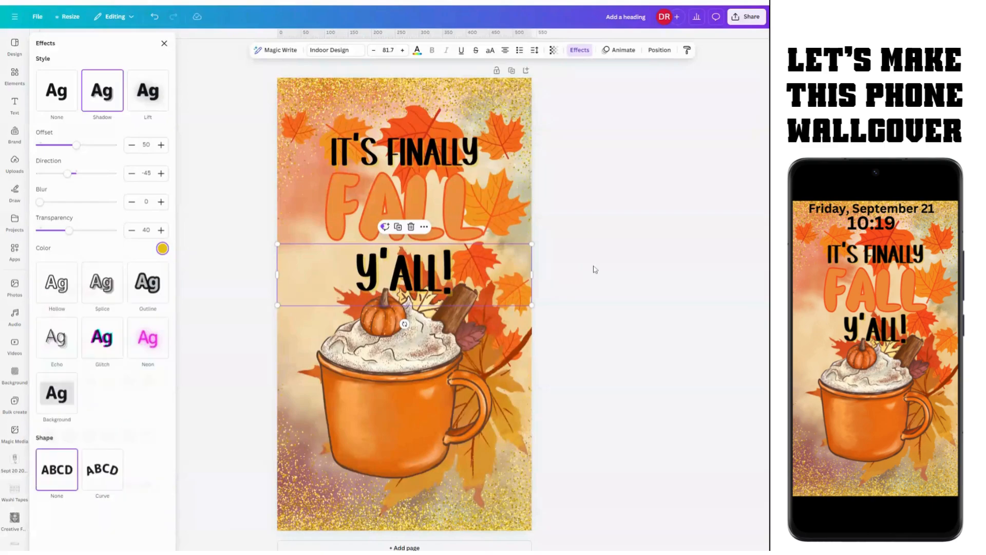
key("Escape")
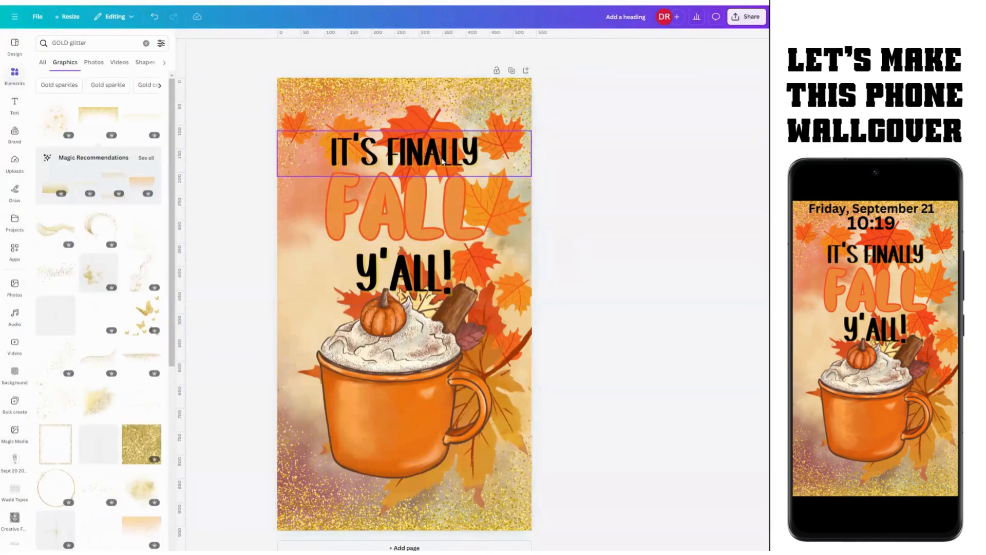
Step: Nudge the IT'S FINALLY text slightly left so it snaps into alignment
left_click(438, 211)
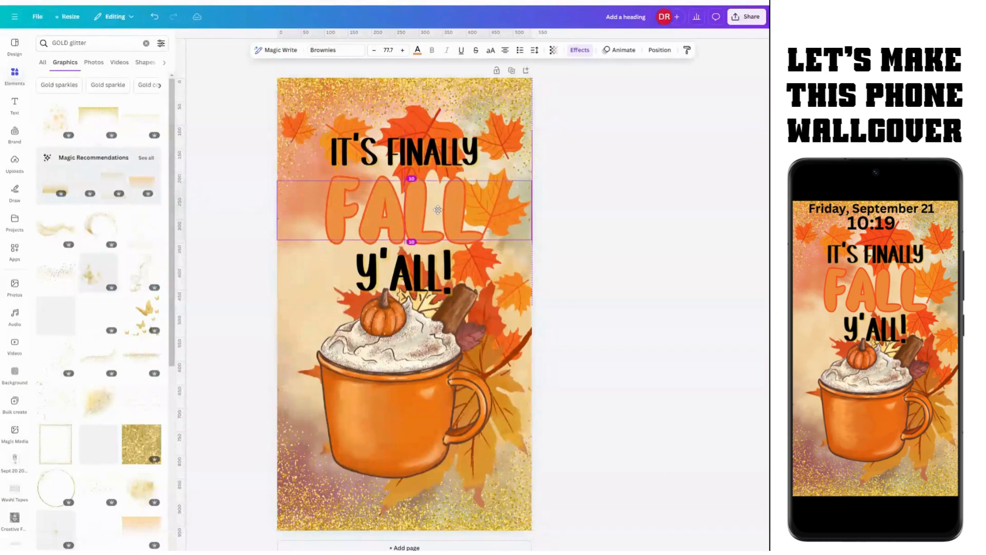
left_click(456, 159)
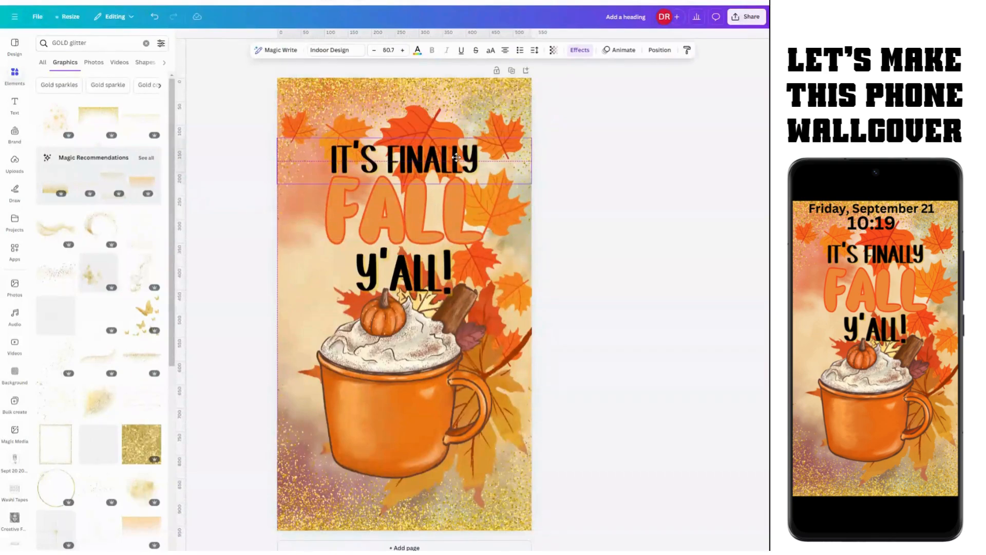
left_click(440, 285)
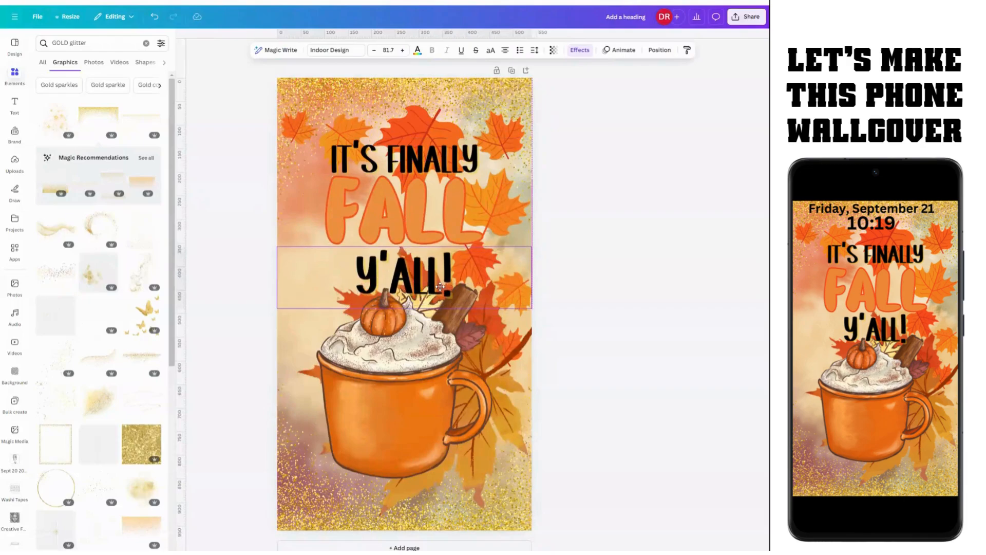
left_click(443, 219)
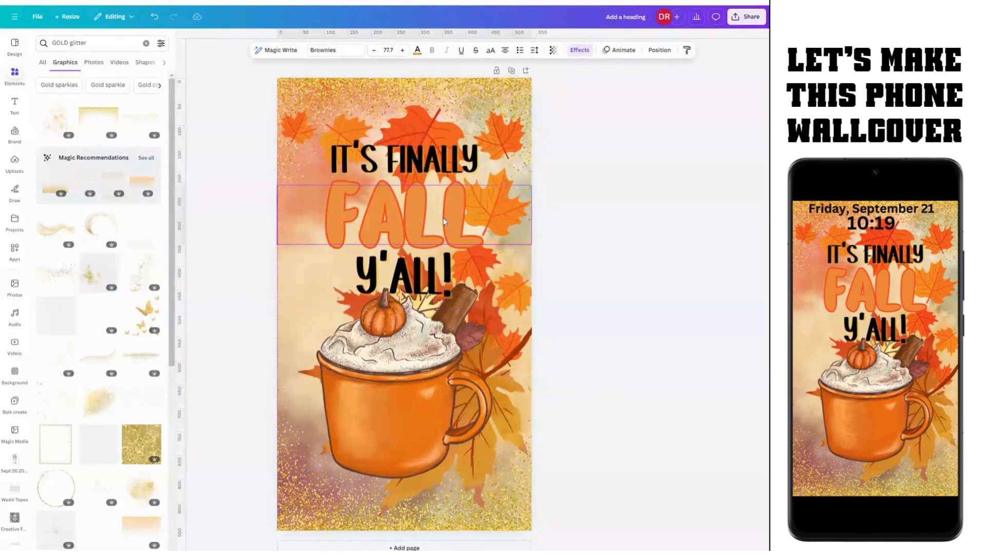
left_click(445, 156)
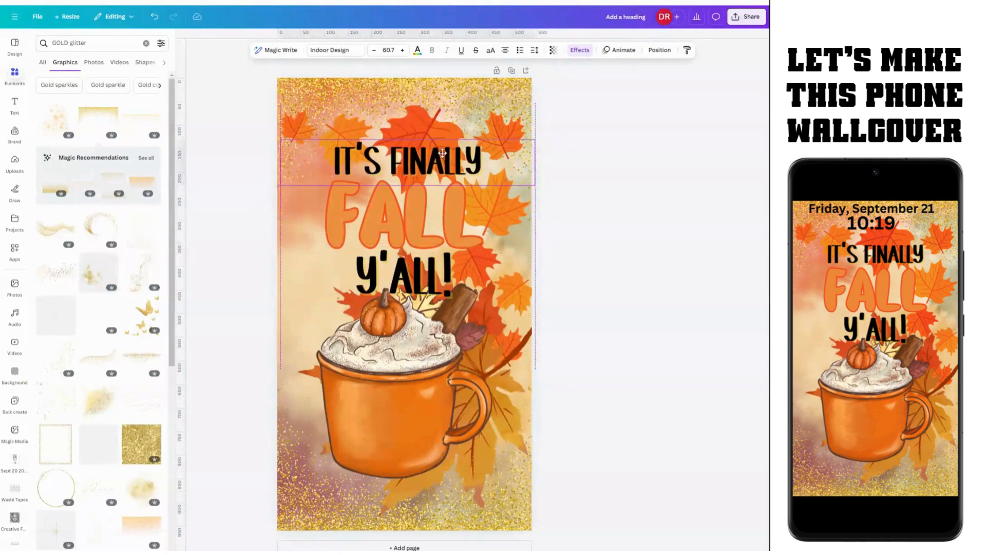
left_click_drag(443, 153, 442, 153)
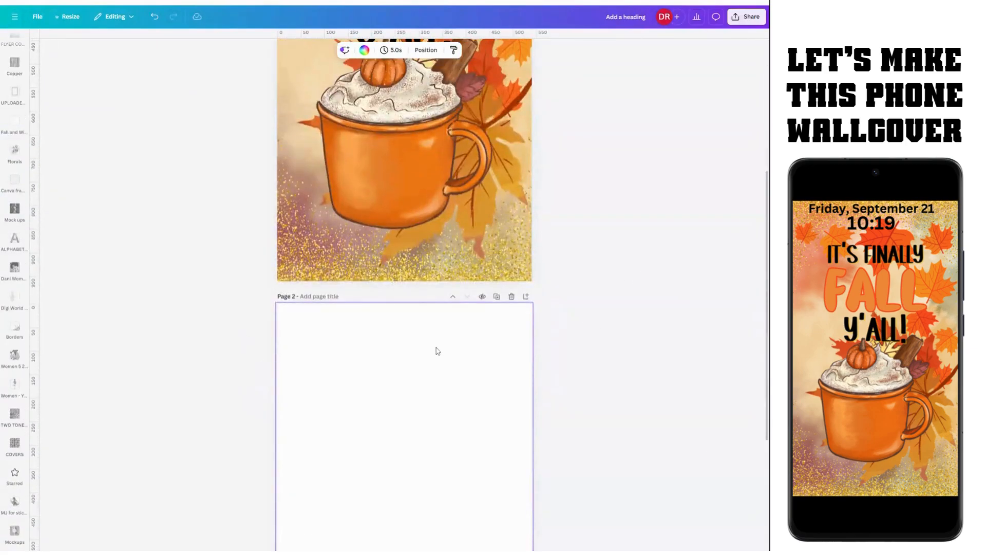
Step: Browse the Copper and Line Art Men folders in Your projects
scroll(416, 380, "down", 2)
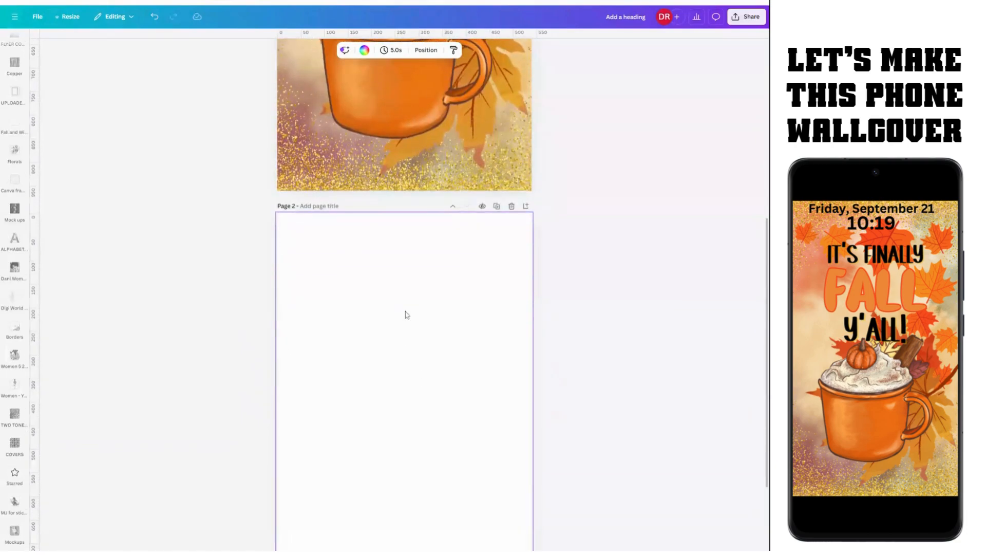
scroll(400, 265, "down", 3)
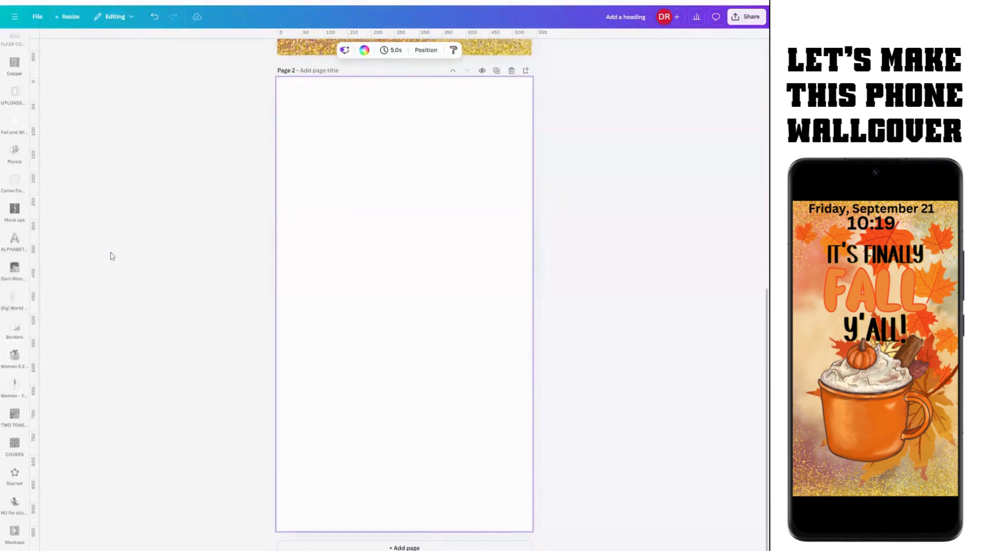
left_click(16, 73)
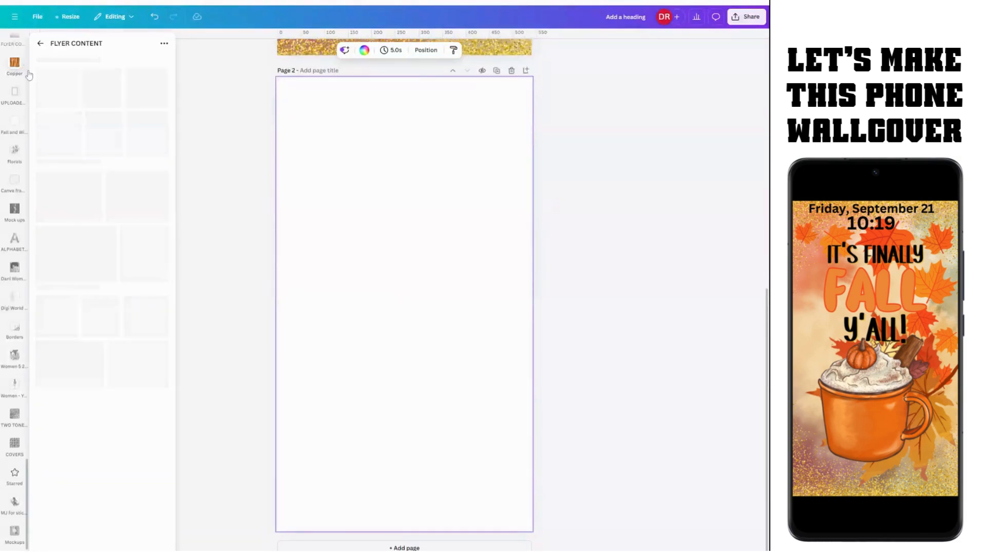
left_click(41, 46)
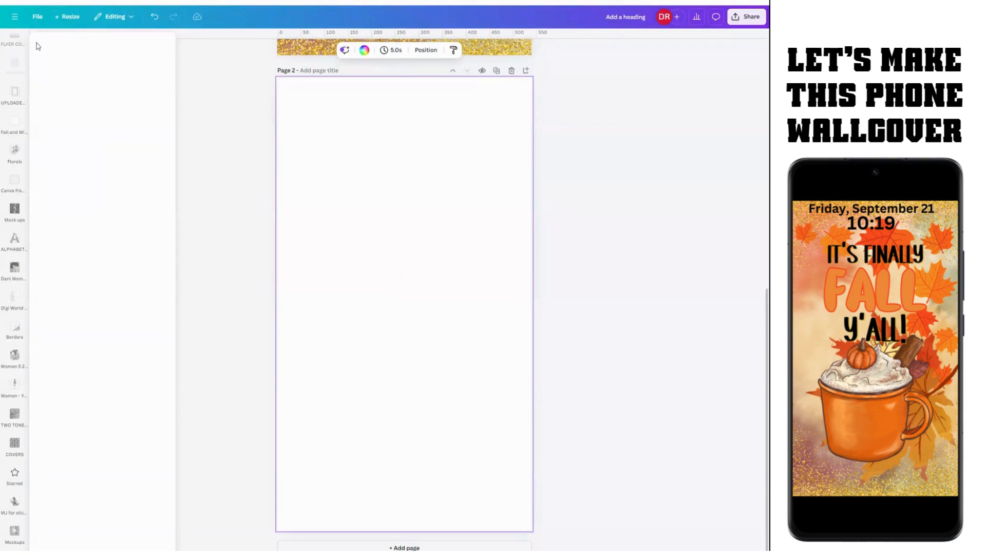
scroll(20, 105, "up", 5)
left_click(17, 101)
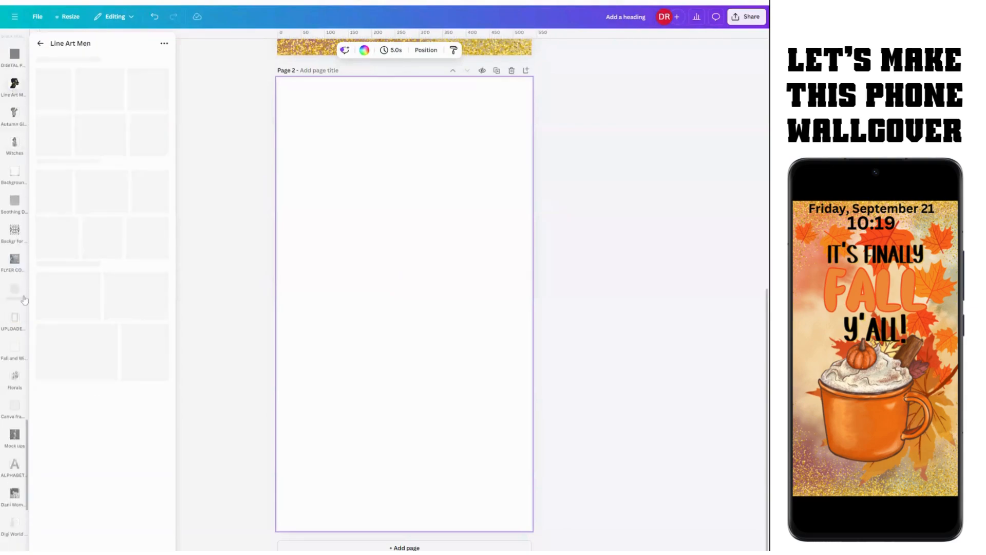
left_click(14, 377)
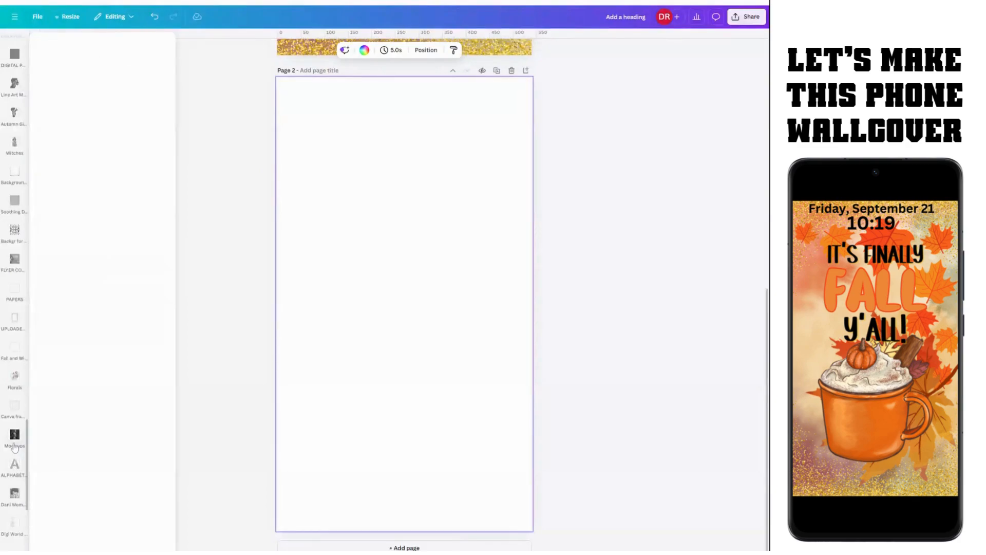
scroll(17, 64, "up", 1)
scroll(18, 65, "up", 12)
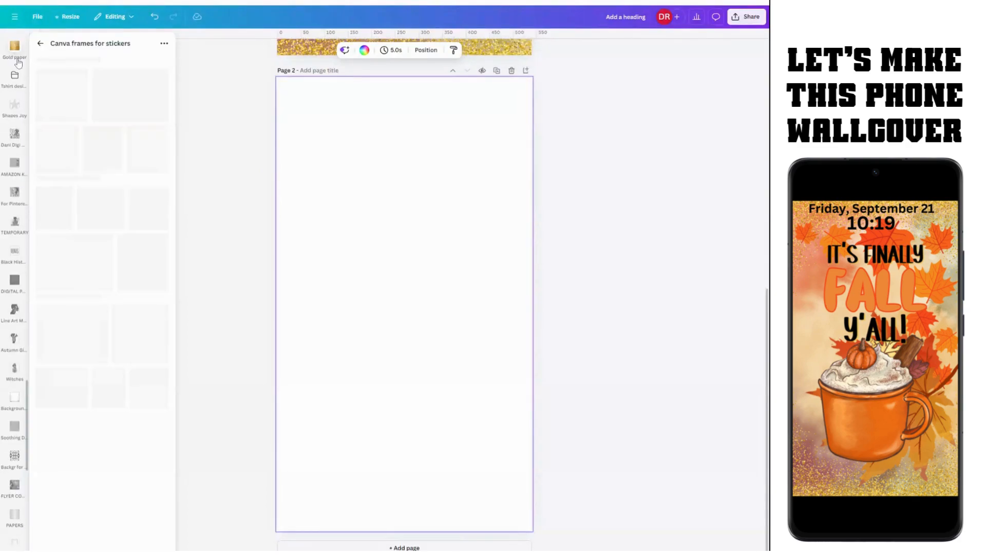
left_click(40, 44)
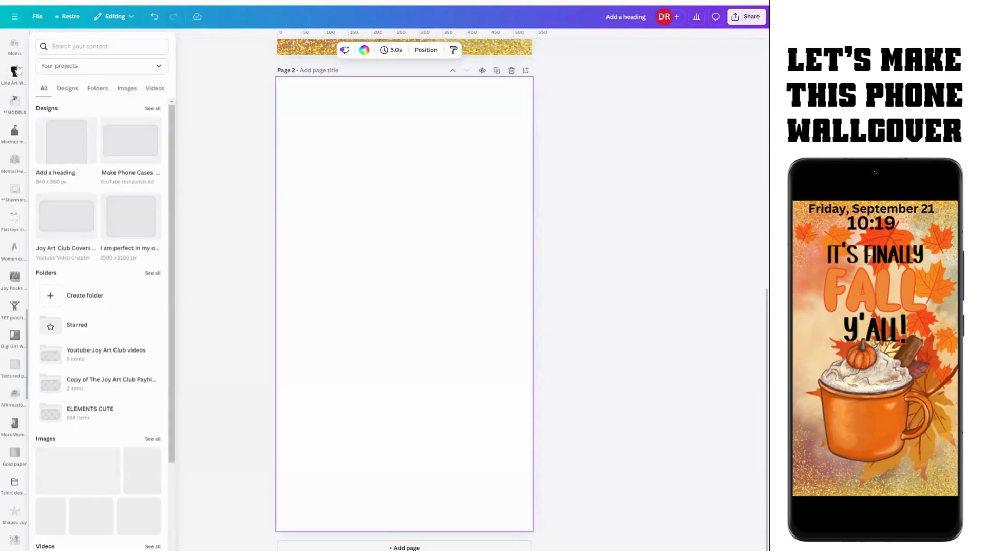
Step: Look through the Moms and Women folders, then open the Apps library
left_click(15, 48)
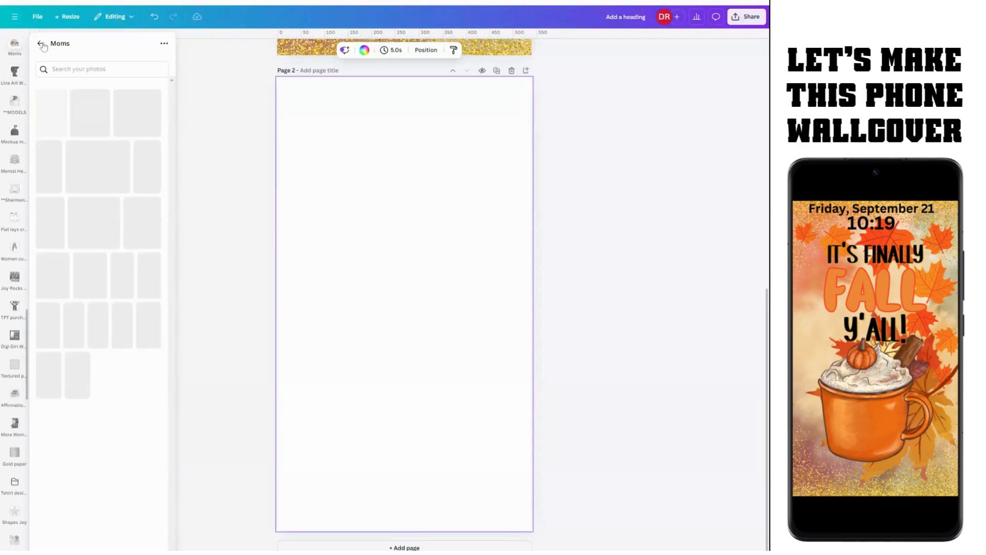
left_click(41, 44)
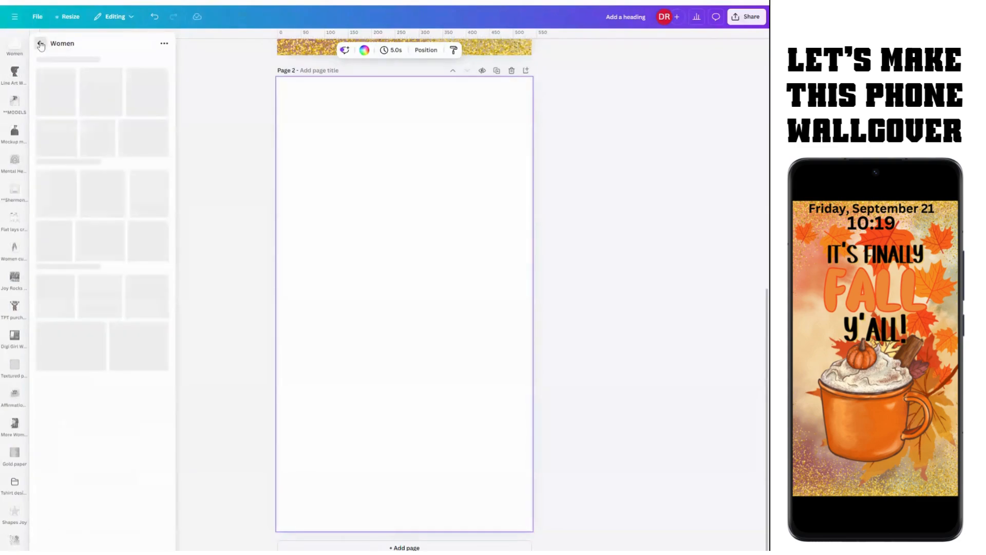
left_click(40, 45)
left_click(15, 48)
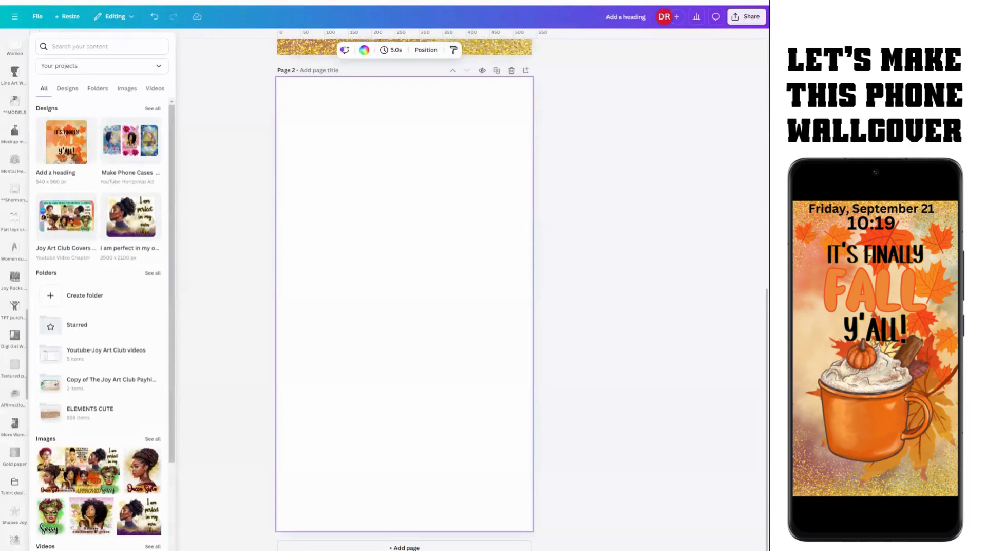
scroll(21, 168, "up", 15)
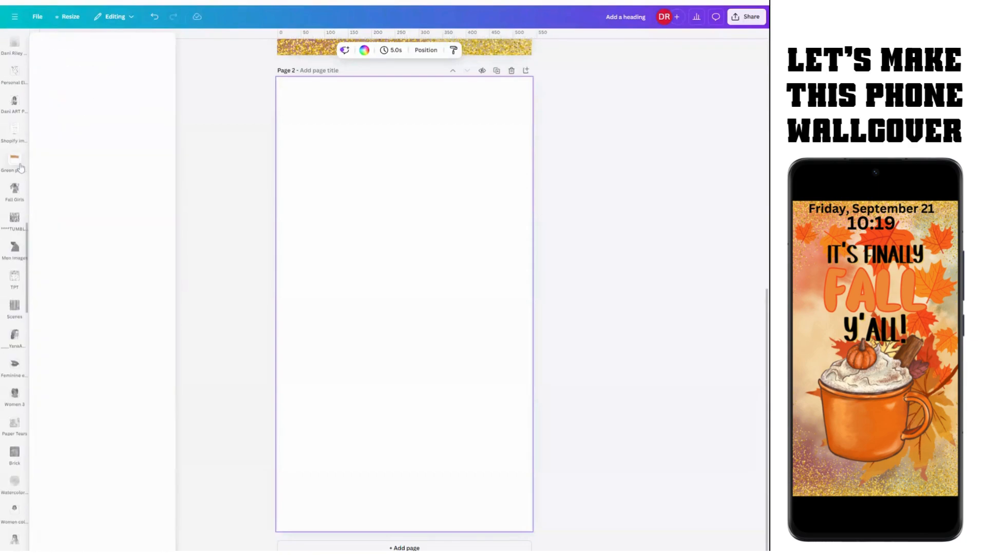
scroll(21, 168, "up", 15)
left_click(14, 218)
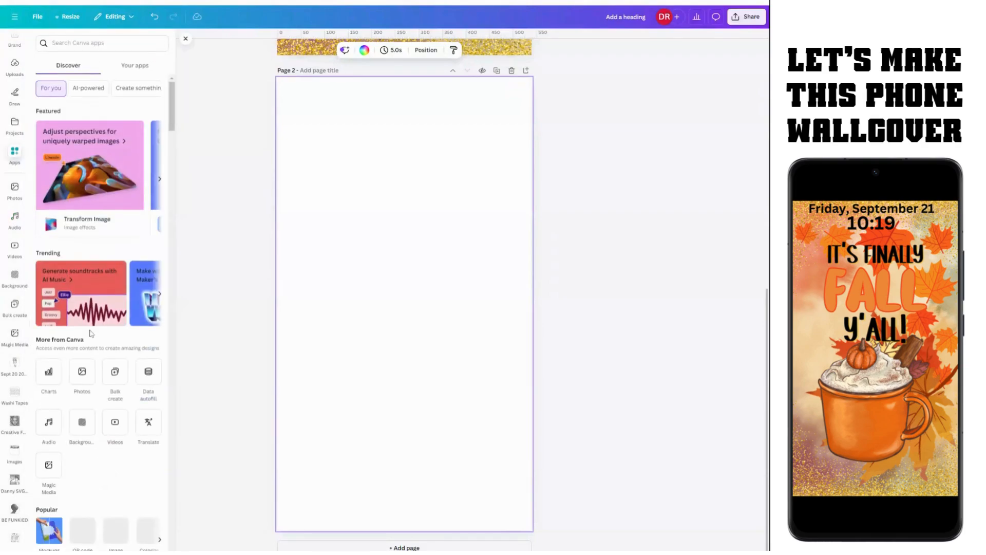
Step: Open the Mockups app from Popular and show all Smartphones mockups
scroll(48, 456, "down", 2)
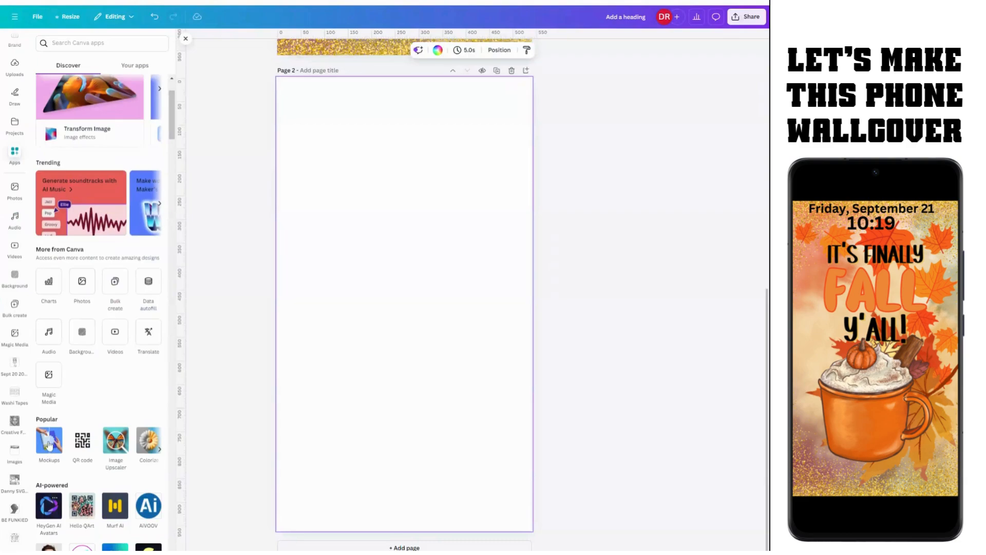
left_click(49, 445)
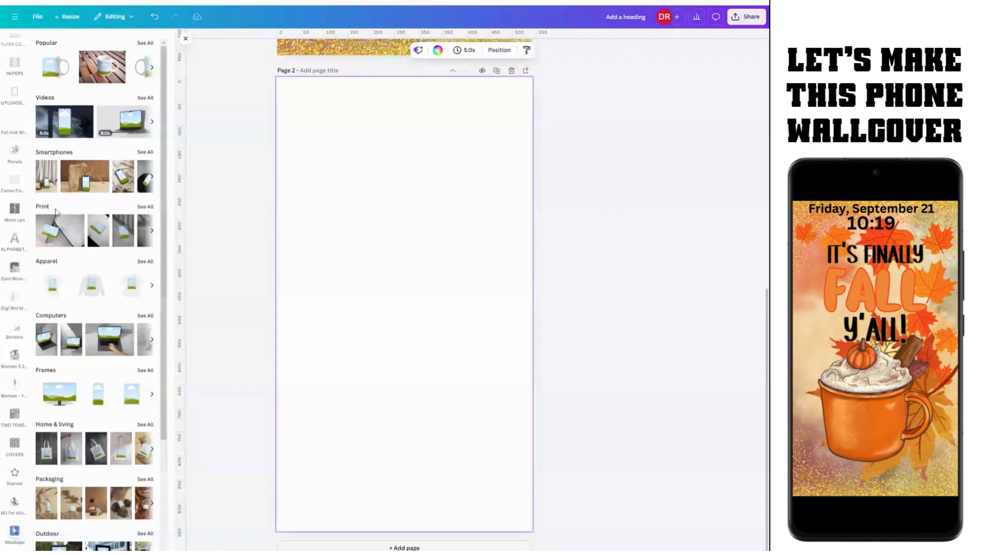
left_click(145, 152)
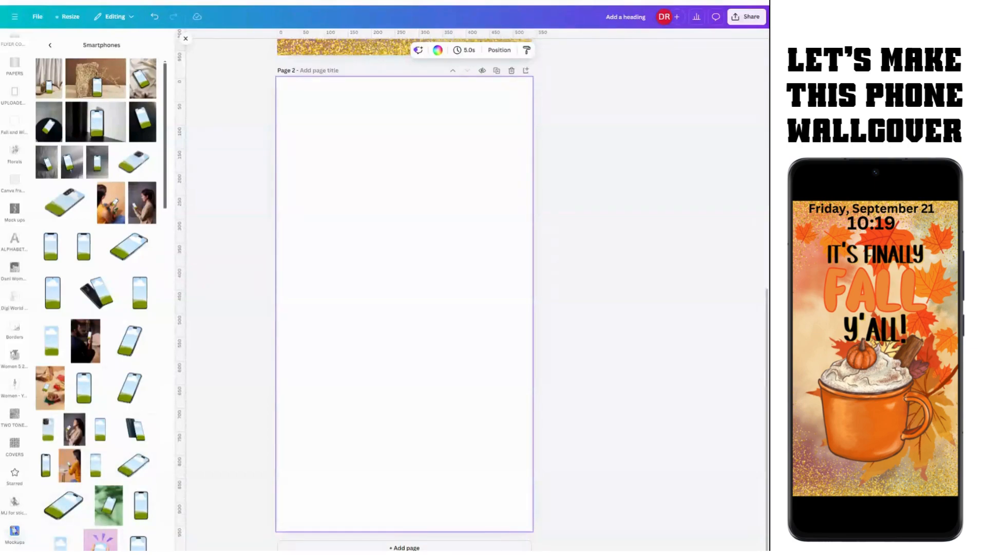
Step: Add the phone-against-dark-wall mockup and stretch it to cover all of page 2
left_click(96, 122)
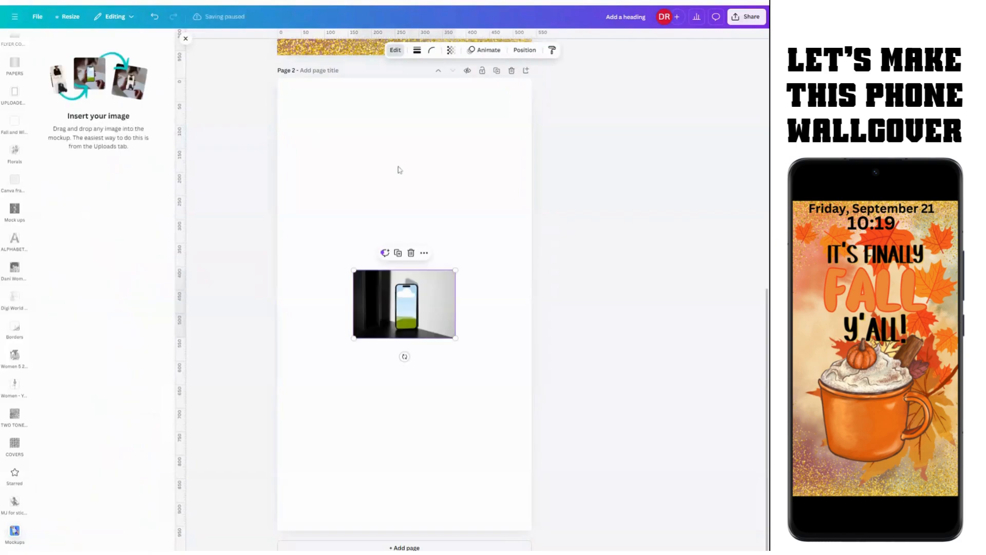
left_click(398, 179)
left_click(406, 308)
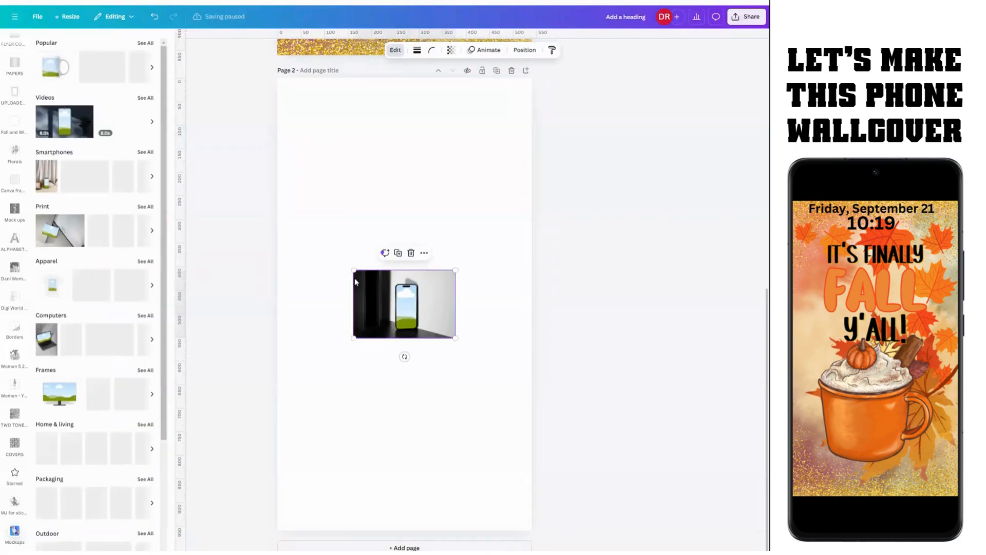
left_click_drag(352, 269, 251, 200)
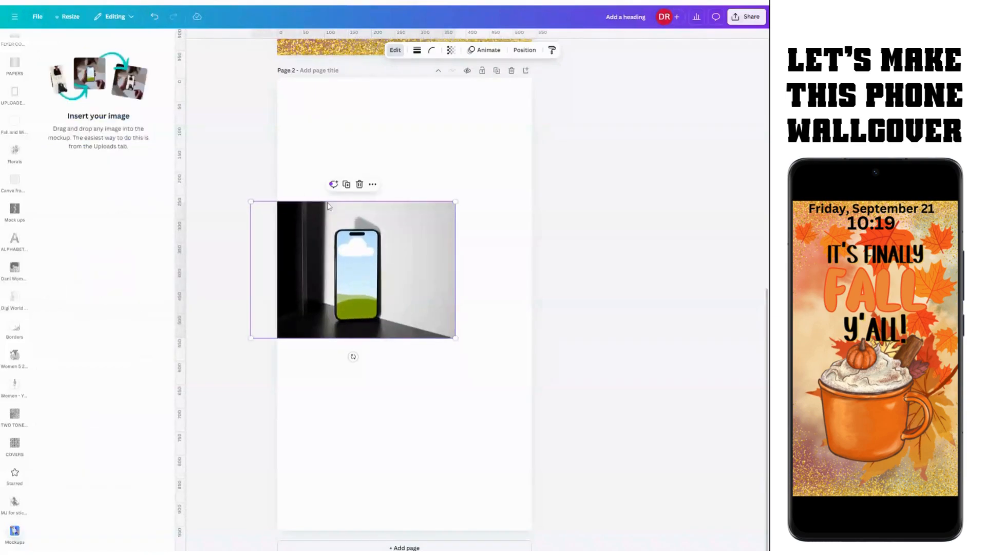
left_click_drag(412, 287, 395, 164)
left_click_drag(440, 215, 769, 535)
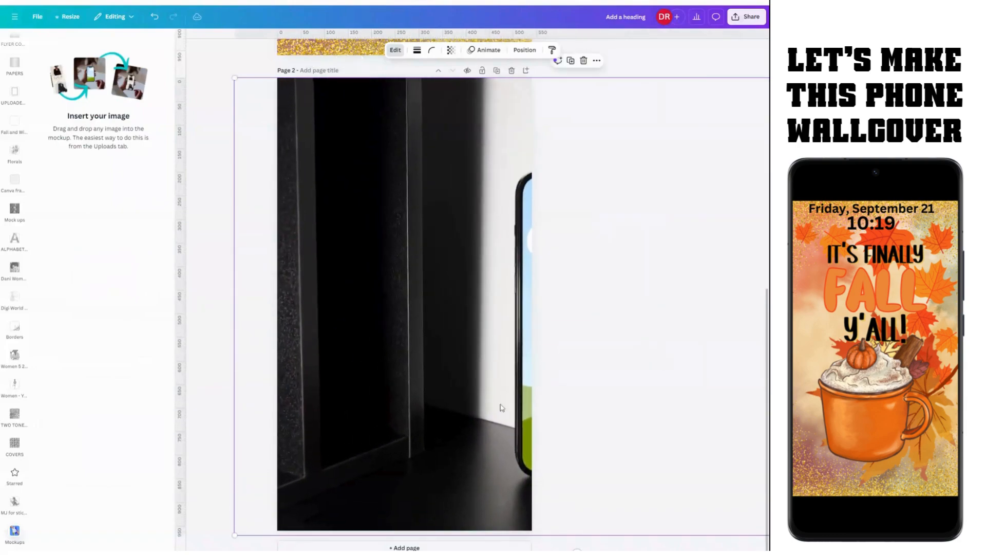
left_click_drag(429, 399, 331, 396)
left_click(746, 347)
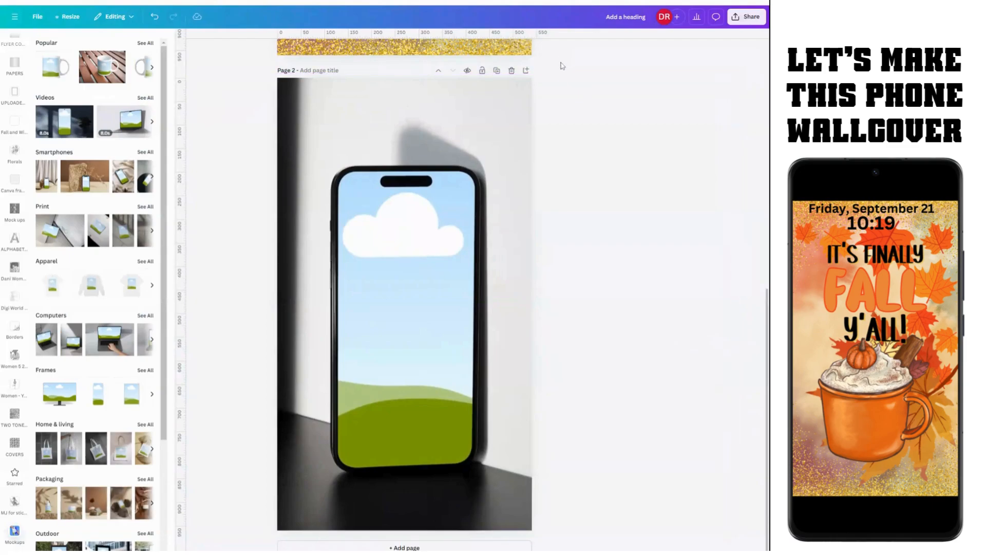
scroll(449, 270, "up", 5)
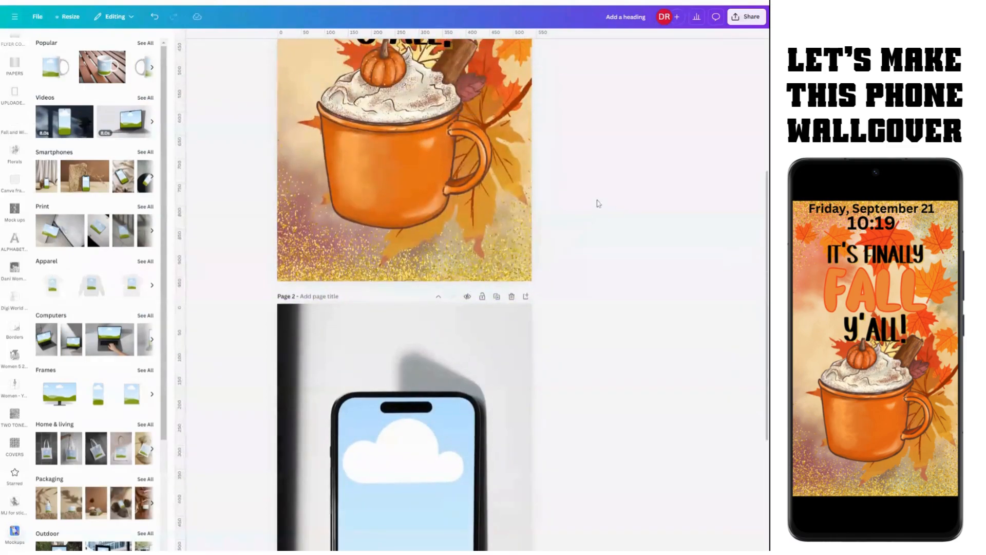
scroll(614, 216, "down", 4)
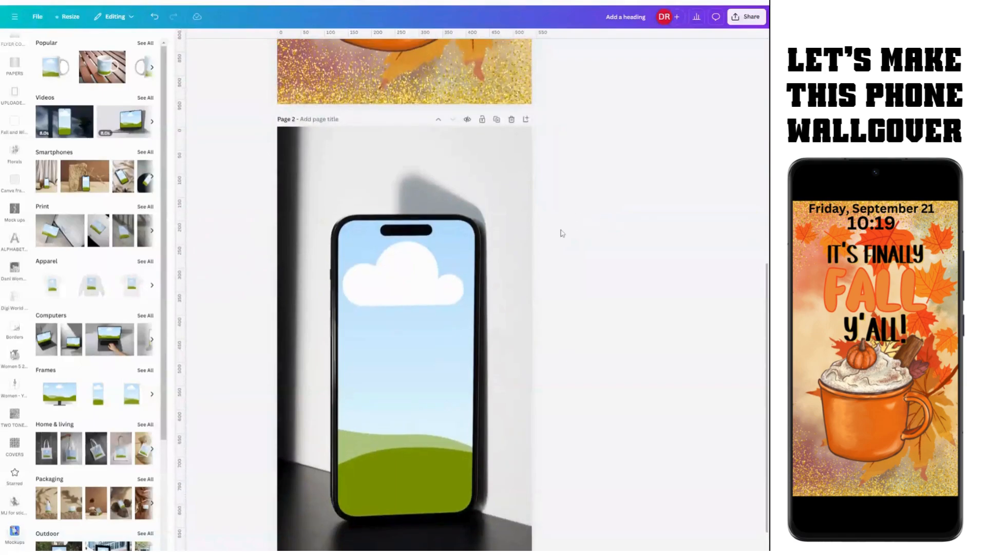
scroll(431, 385, "up", 1)
scroll(432, 385, "up", 8)
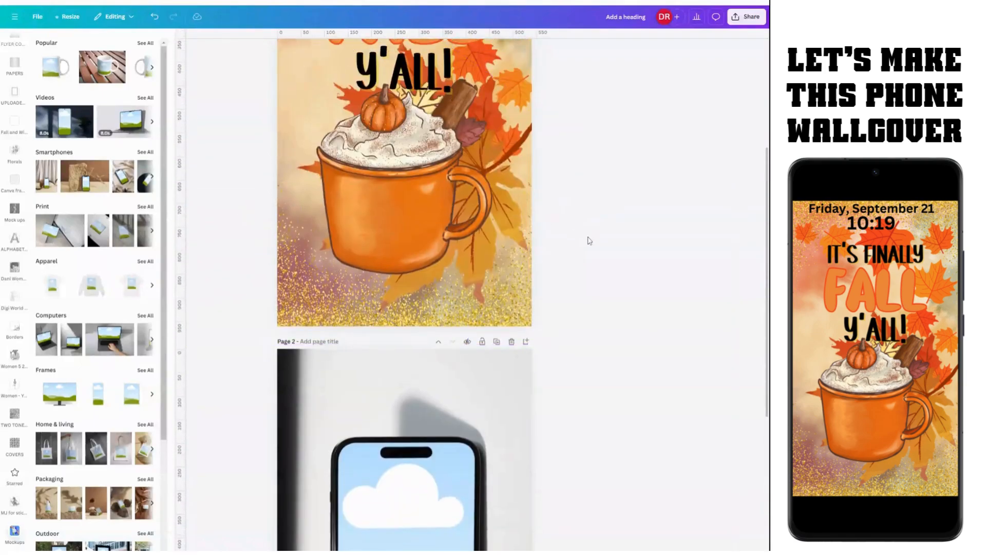
scroll(582, 235, "up", 1)
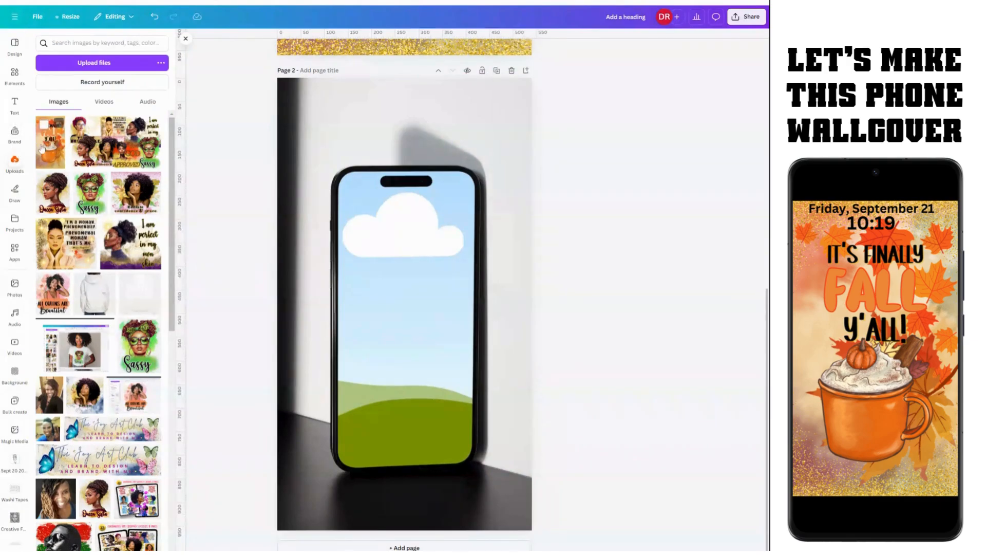
Step: Drop the fall wallpaper image from Uploads onto the mockup's phone screen
left_click_drag(43, 148, 381, 303)
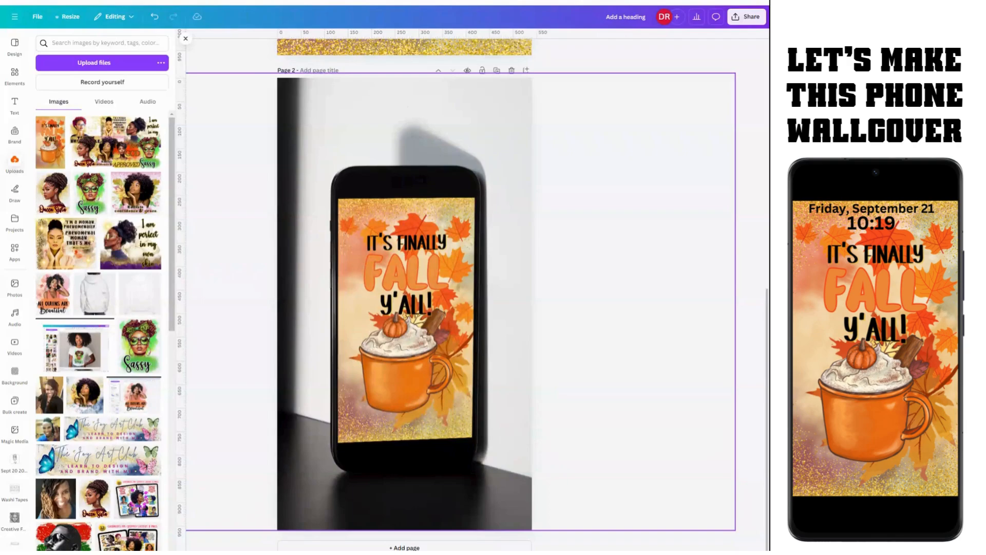
scroll(486, 274, "up", 8)
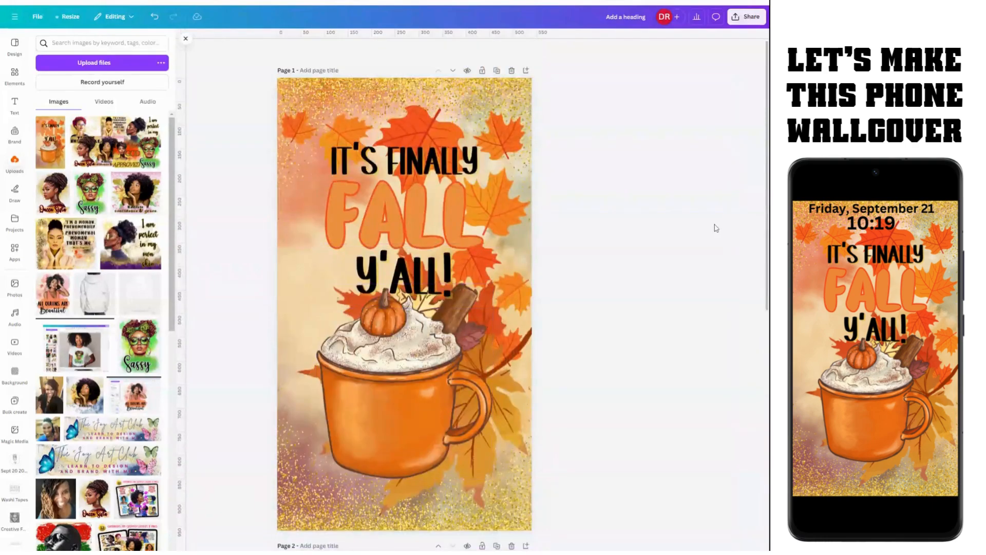
scroll(709, 234, "down", 8)
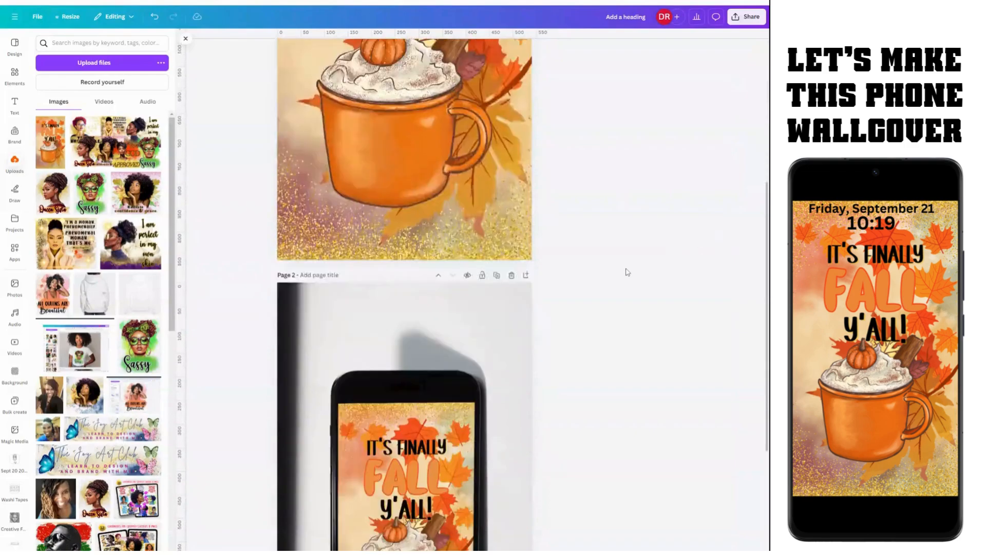